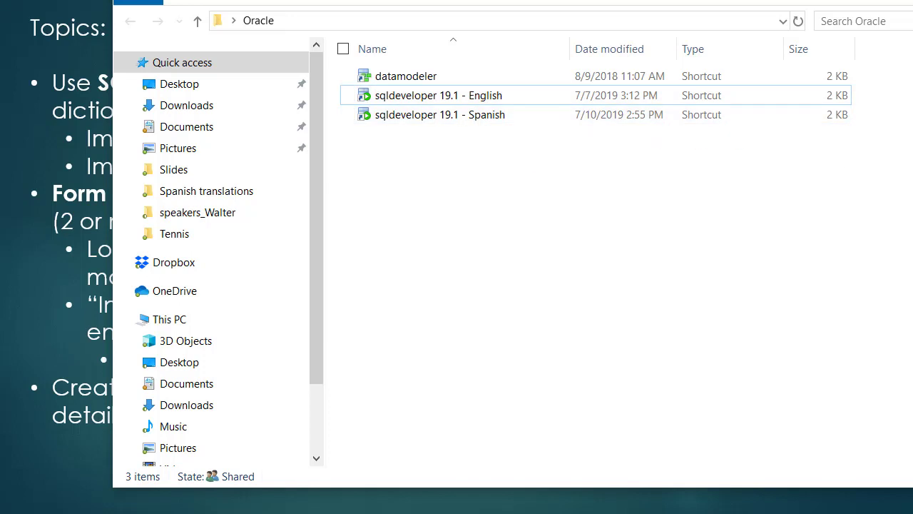
# Switch from PowerPoint to the Oracle SQL Developer worksheet for animal_shelter191
pyautogui.click(544, 513)
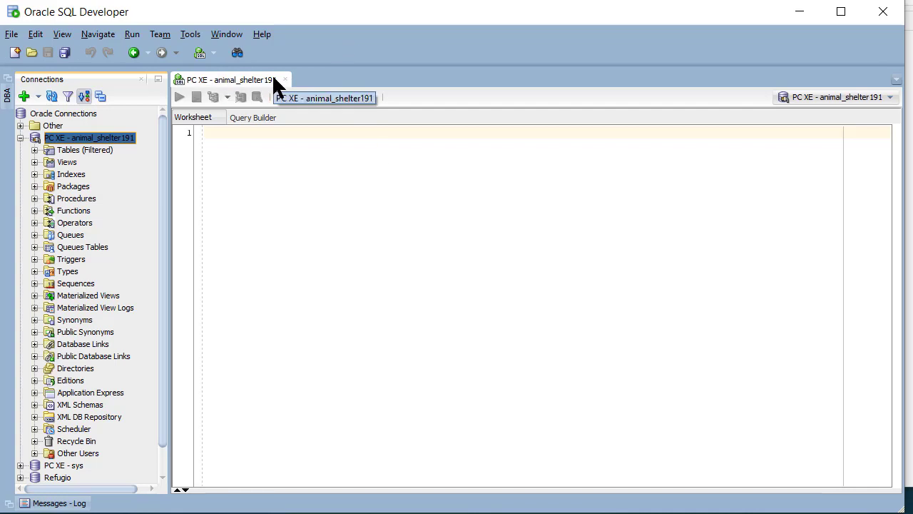
# Expand the animal_shelter191 tables and launch File > Data Modeler > Import > Data Dictionary
pyautogui.click(34, 150)
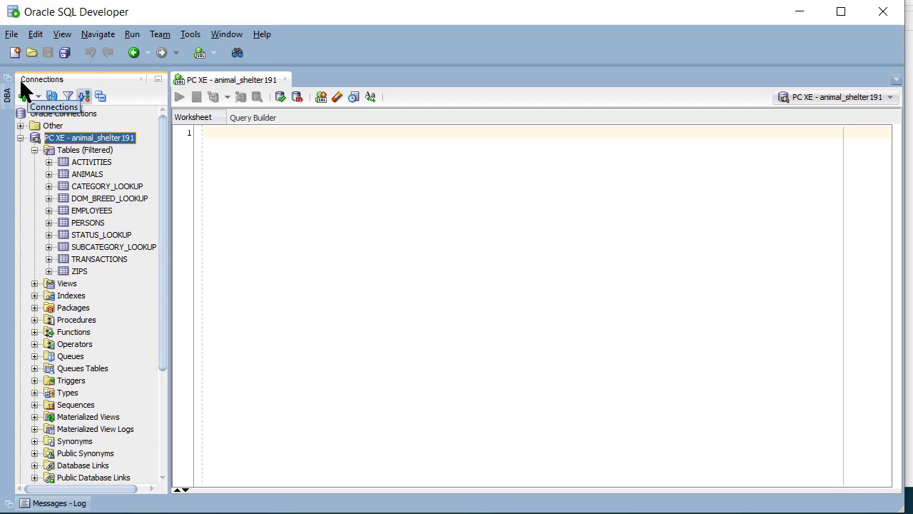
pyautogui.click(14, 37)
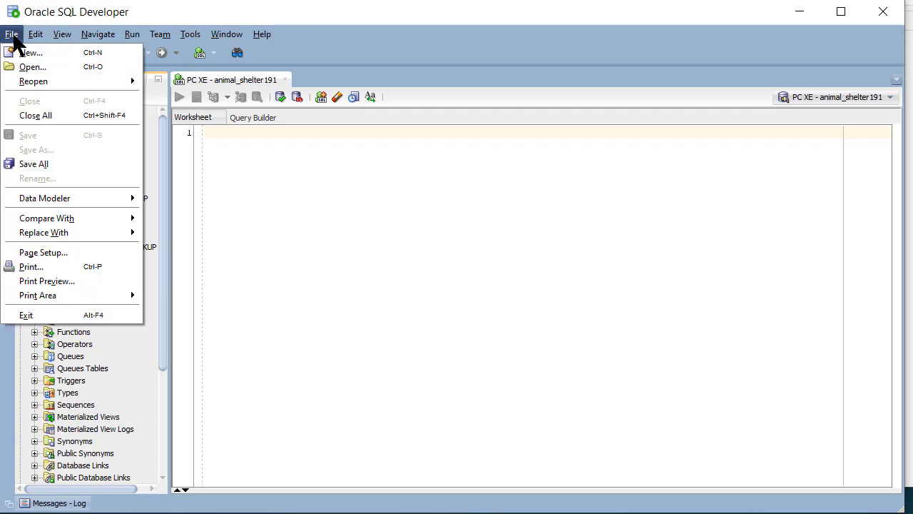
pyautogui.moveTo(78, 202)
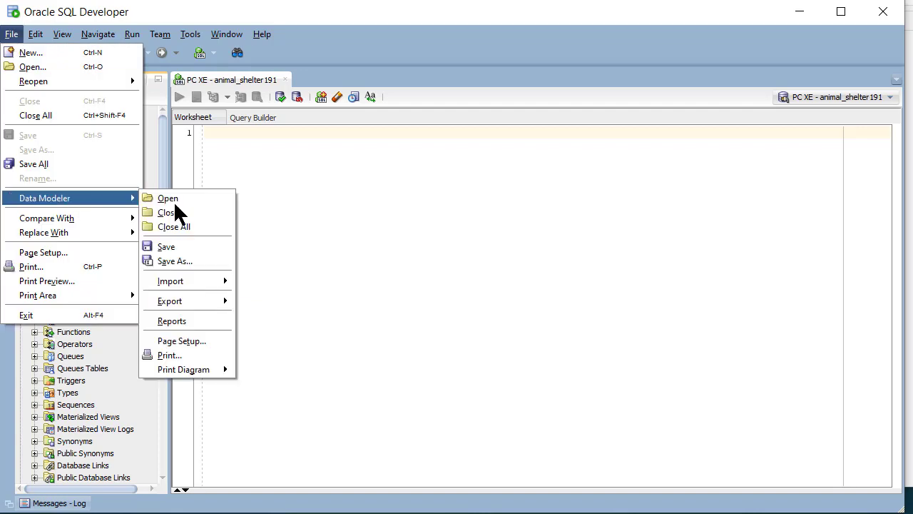
pyautogui.moveTo(192, 281)
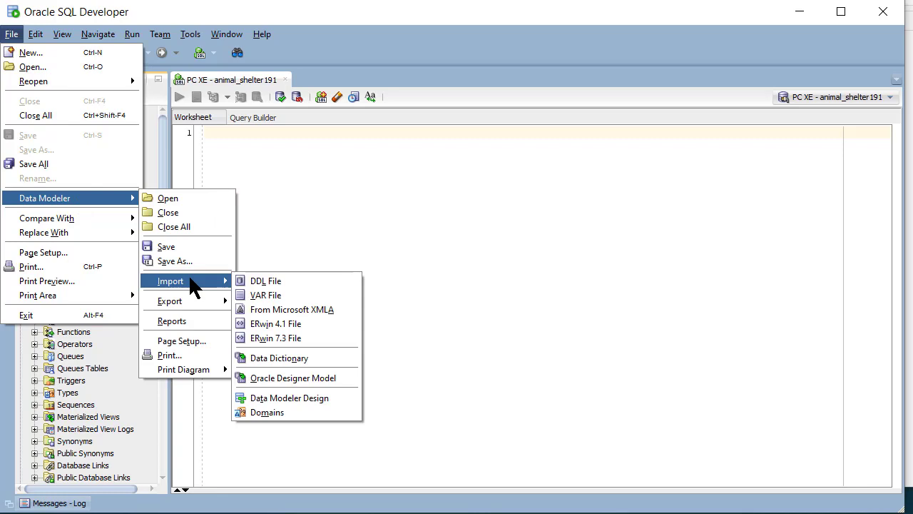
pyautogui.click(317, 362)
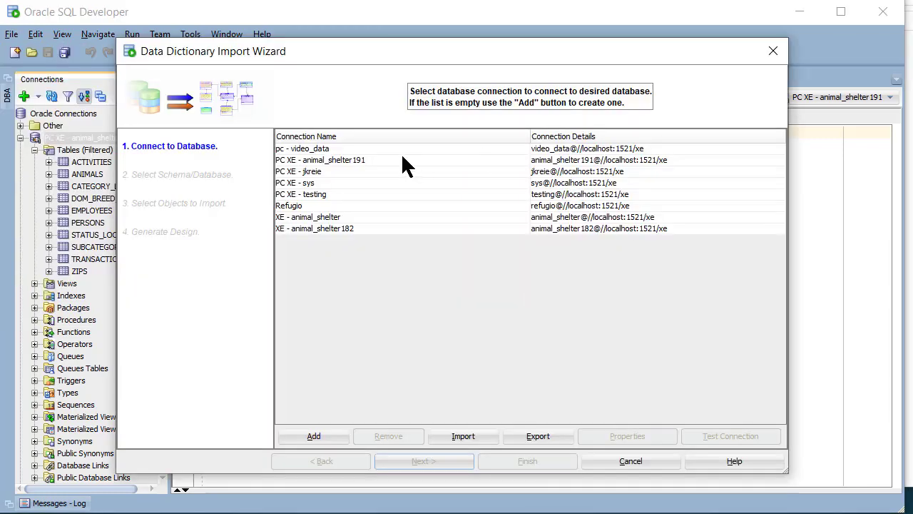
# Select the animal_shelter191 connection and the ANIMAL_SHELTER191 schema in the import wizard
pyautogui.click(368, 161)
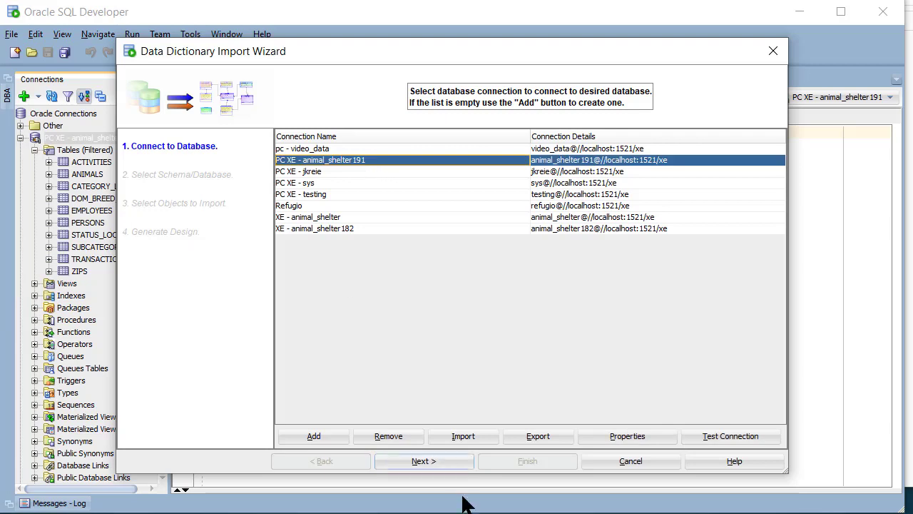
pyautogui.click(440, 461)
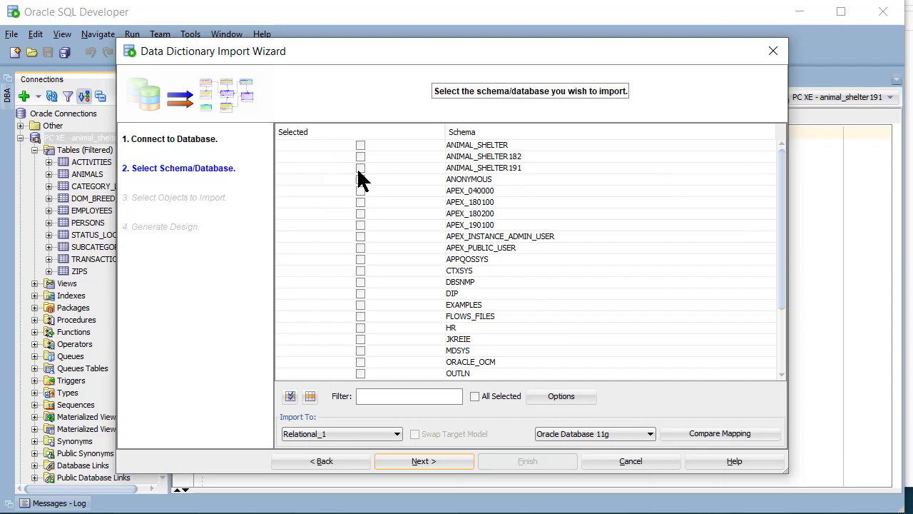
pyautogui.click(358, 166)
pyautogui.click(460, 461)
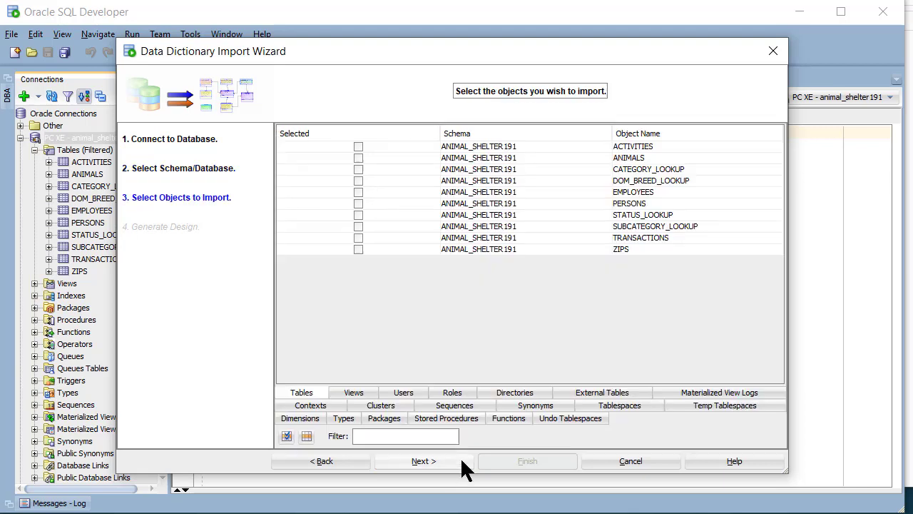
# Tick all ten tables, ACTIVITIES through ZIPS, and finish the import
pyautogui.click(355, 145)
pyautogui.click(358, 158)
pyautogui.click(360, 169)
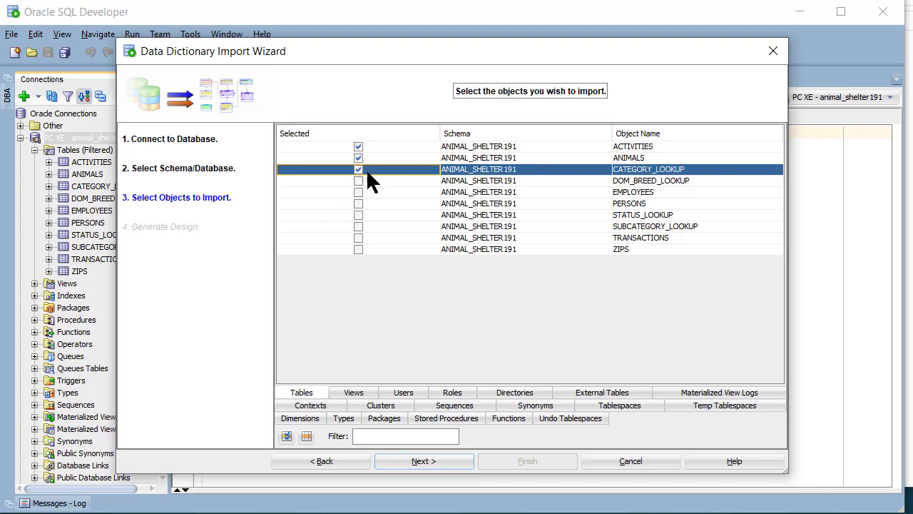
pyautogui.click(357, 180)
pyautogui.click(357, 191)
pyautogui.click(359, 204)
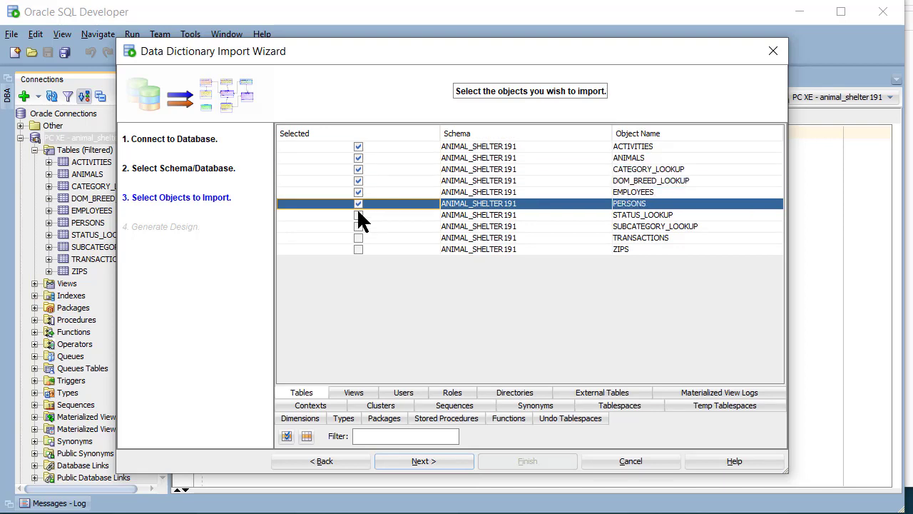
pyautogui.click(358, 215)
pyautogui.click(358, 226)
pyautogui.click(358, 237)
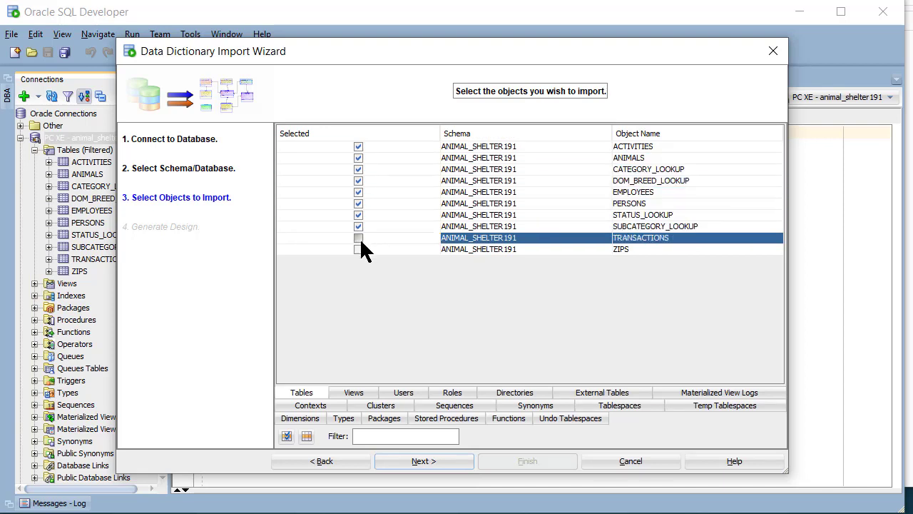
pyautogui.click(358, 249)
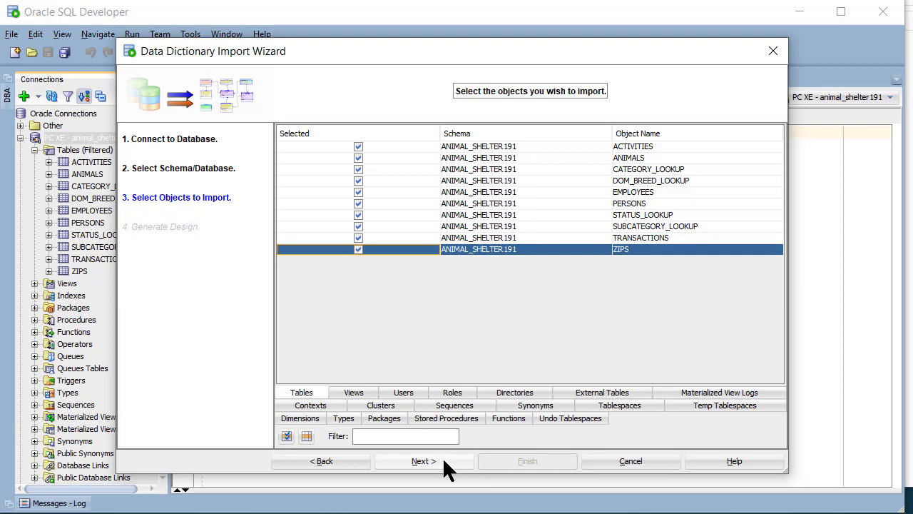
pyautogui.click(424, 460)
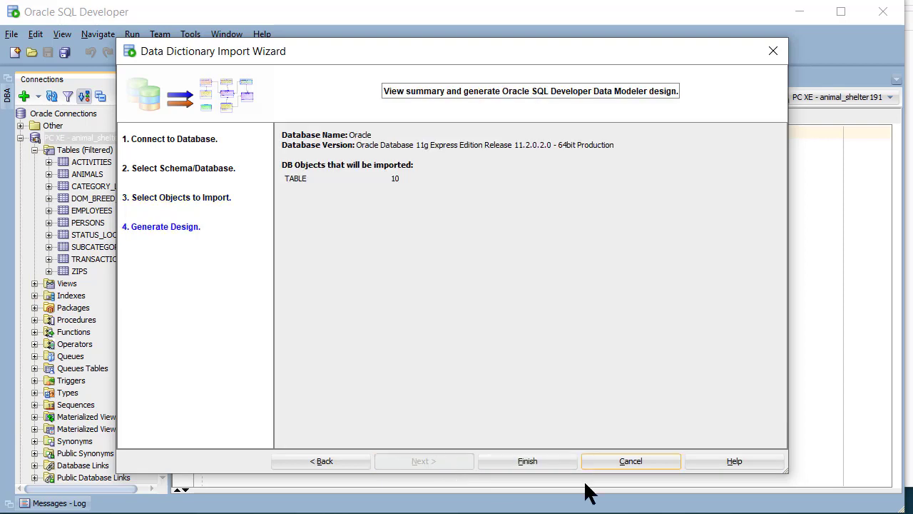
pyautogui.click(543, 460)
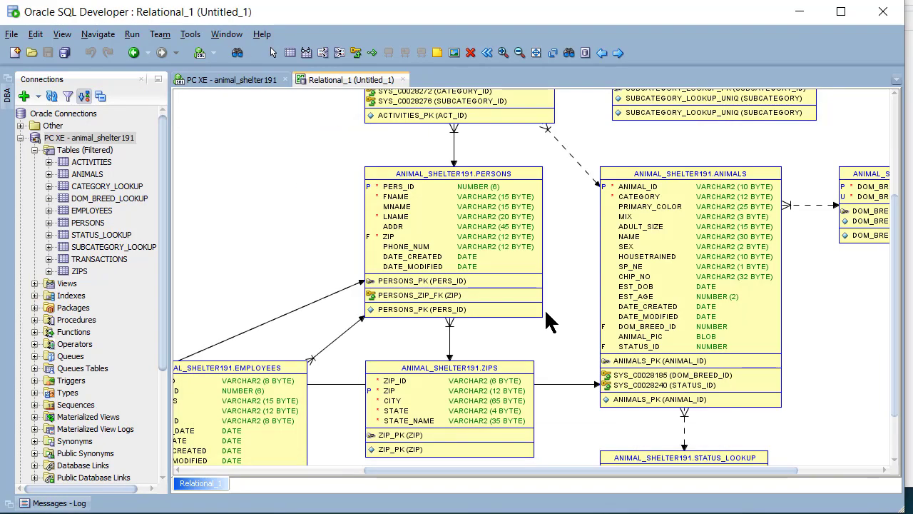
# Zoom out Relational_1 until every table, including TRANSACTIONS and DOM_BREED_LOOKUP, is visible
pyautogui.scroll(-2, 546, 312)
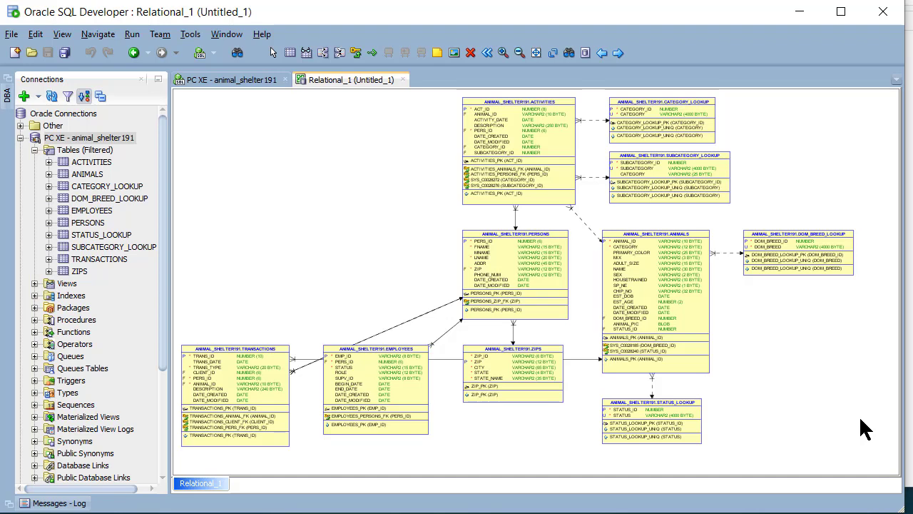
# Start another data dictionary import using the animal_shelter191 connection and ANIMAL_SHELTER191 schema
pyautogui.click(12, 35)
pyautogui.moveTo(78, 200)
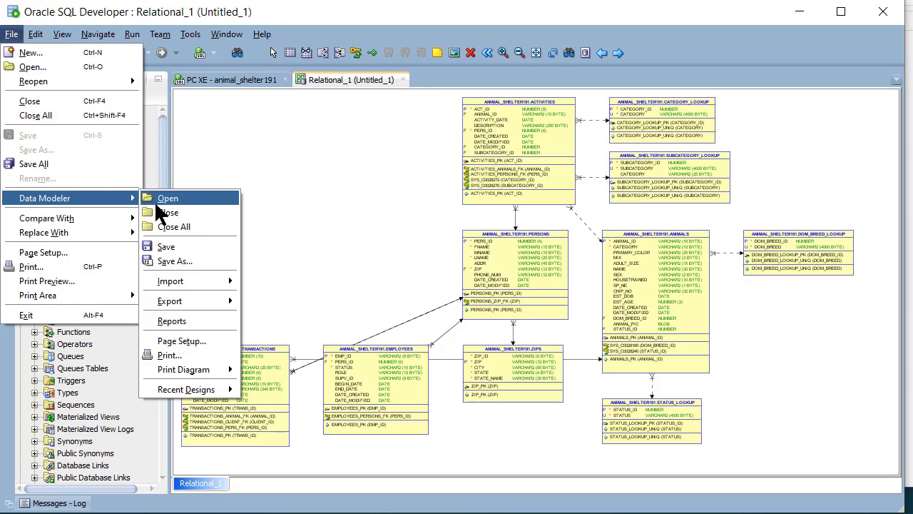
pyautogui.moveTo(194, 285)
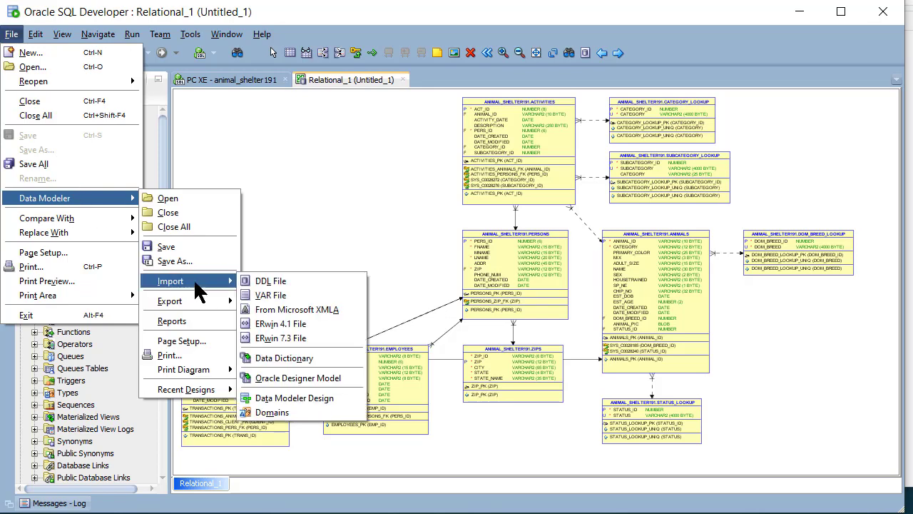
pyautogui.click(311, 363)
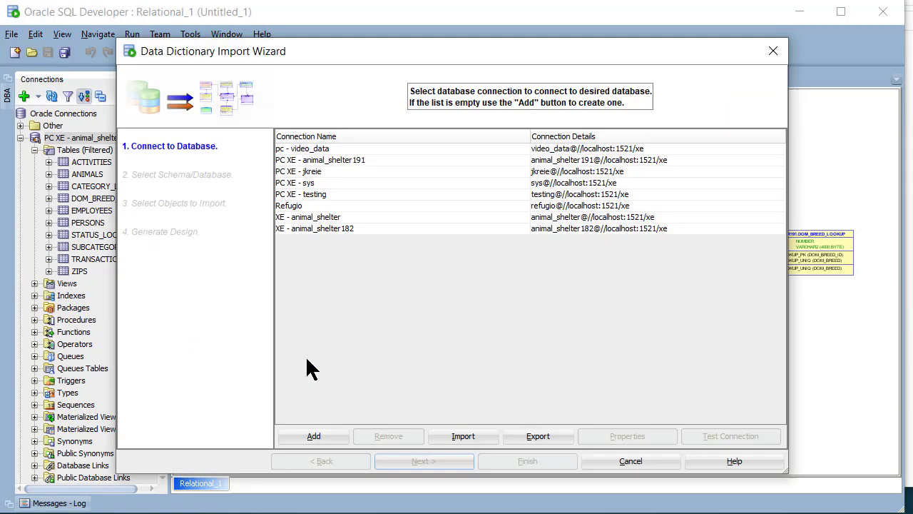
pyautogui.click(589, 162)
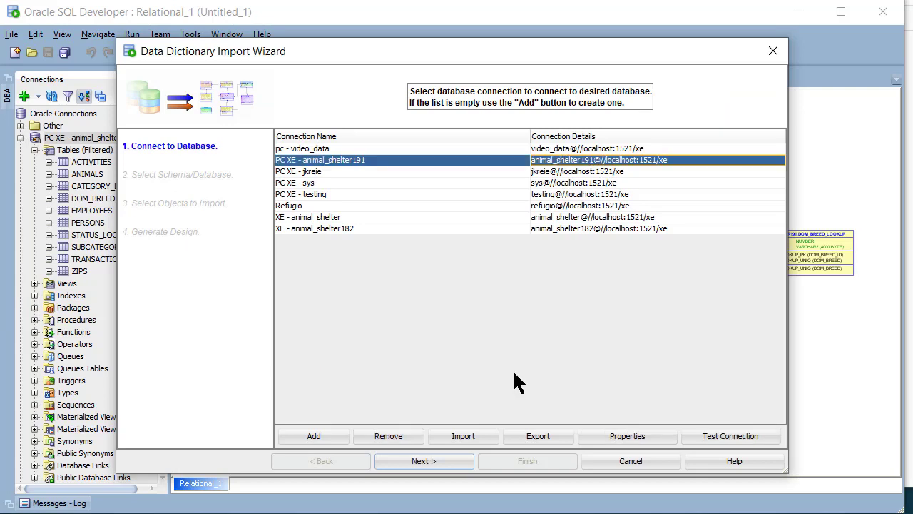
pyautogui.click(424, 460)
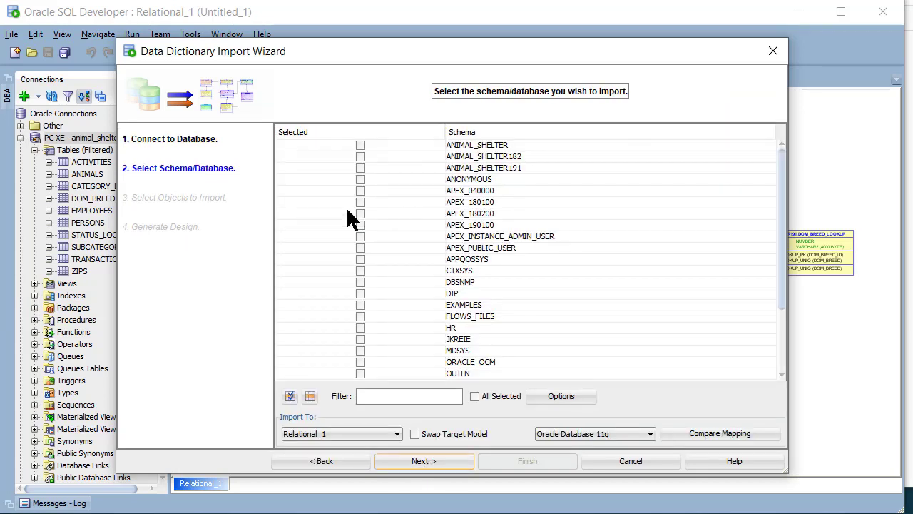
pyautogui.click(360, 168)
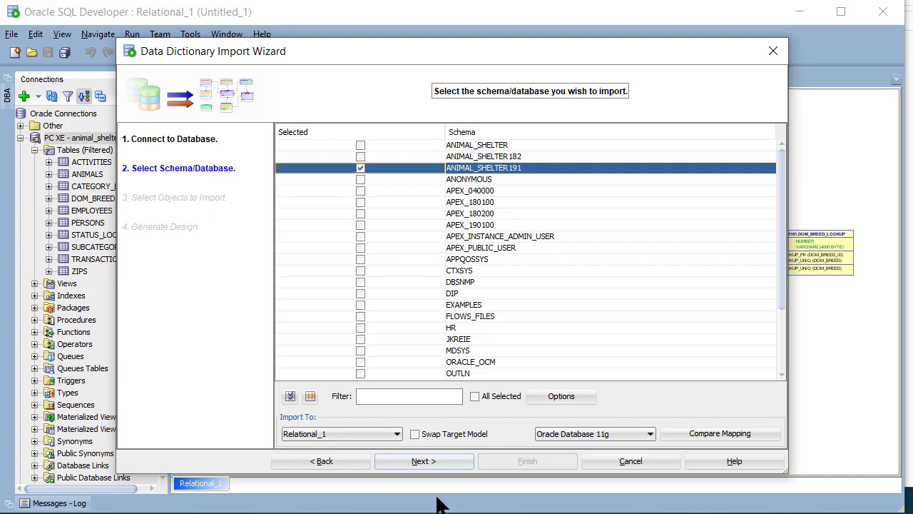
pyautogui.click(433, 460)
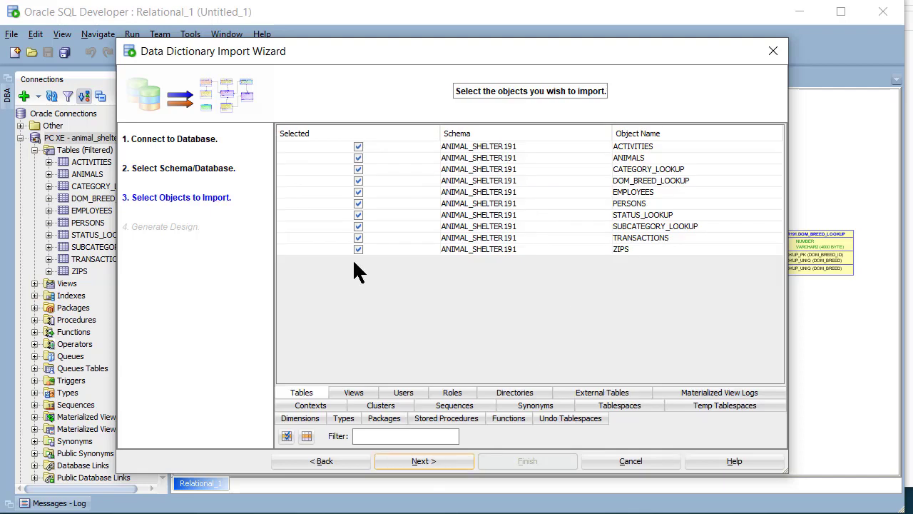
# Untick the four LOOKUP tables and finish the import with the six remaining tables
pyautogui.click(358, 226)
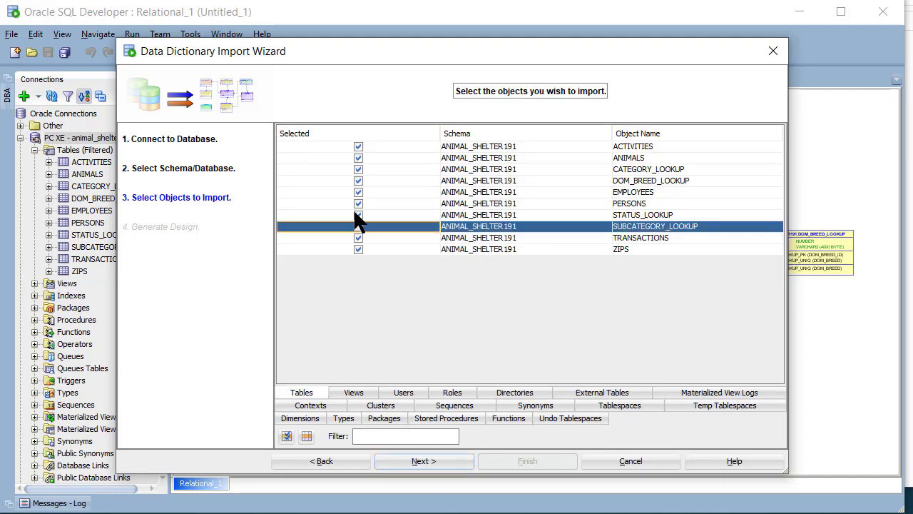
pyautogui.click(357, 212)
pyautogui.click(358, 176)
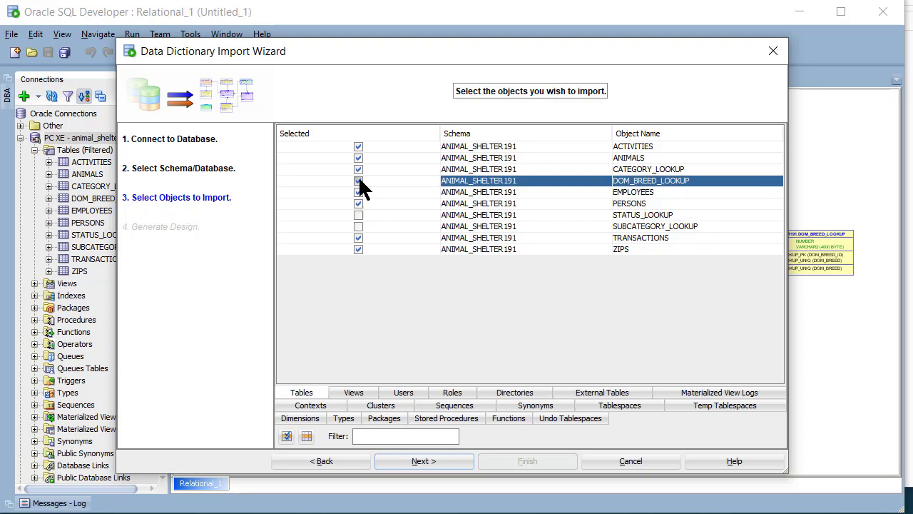
pyautogui.click(357, 169)
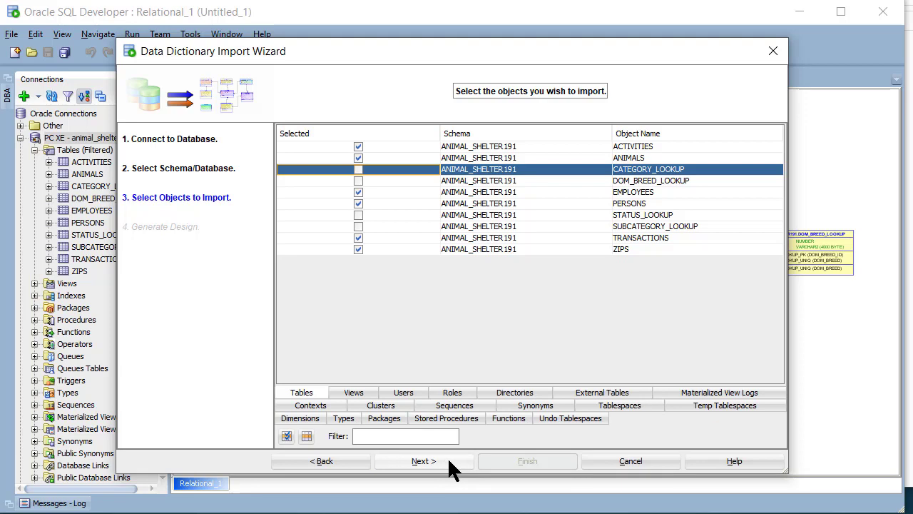
pyautogui.click(449, 460)
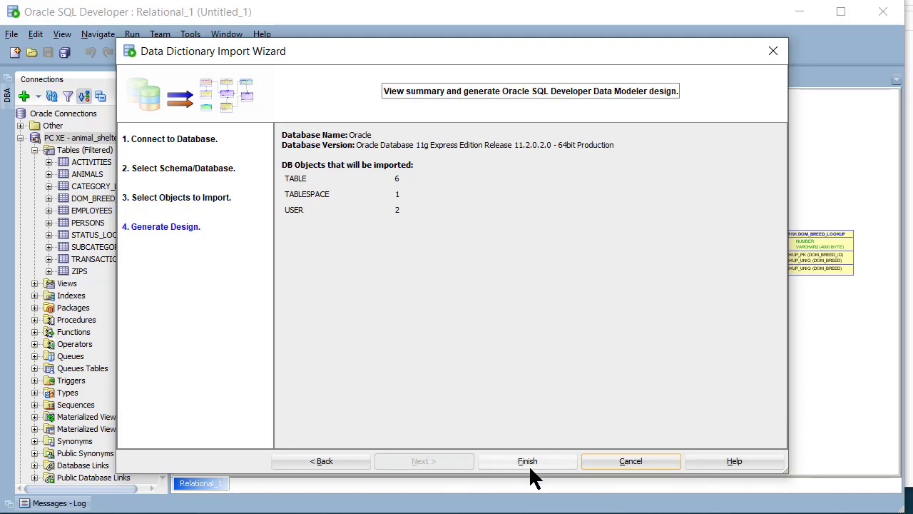
pyautogui.click(533, 460)
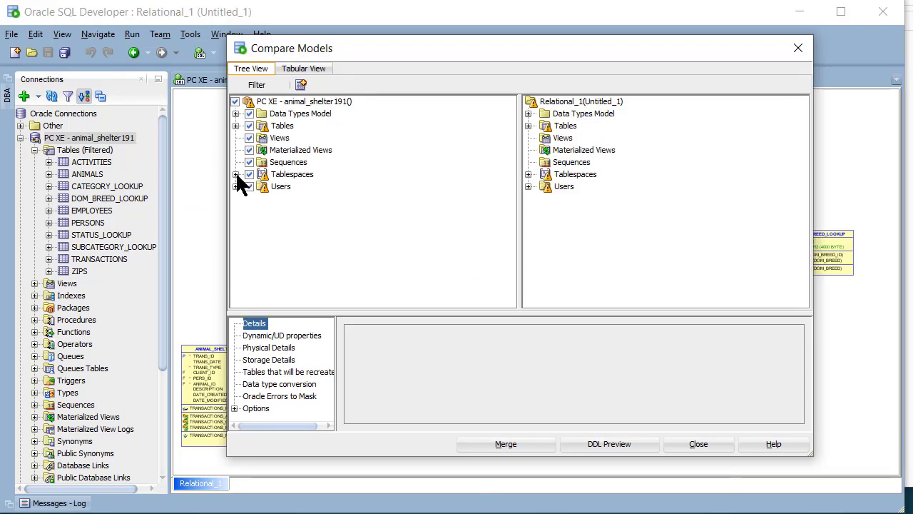
# Tick CATEGORY, DOM_BREED, STATUS and SUBCATEGORY_LOOKUP as To Drop, then merge
pyautogui.click(236, 126)
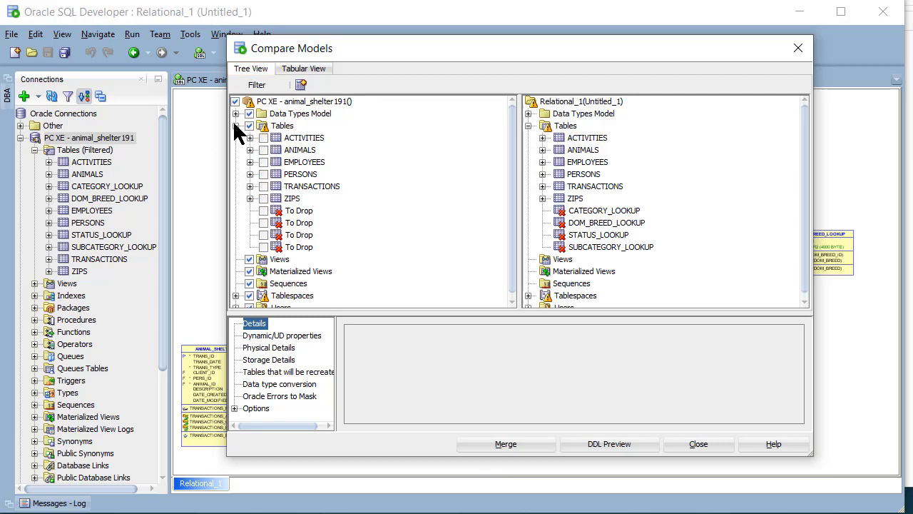
pyautogui.click(264, 211)
pyautogui.click(264, 223)
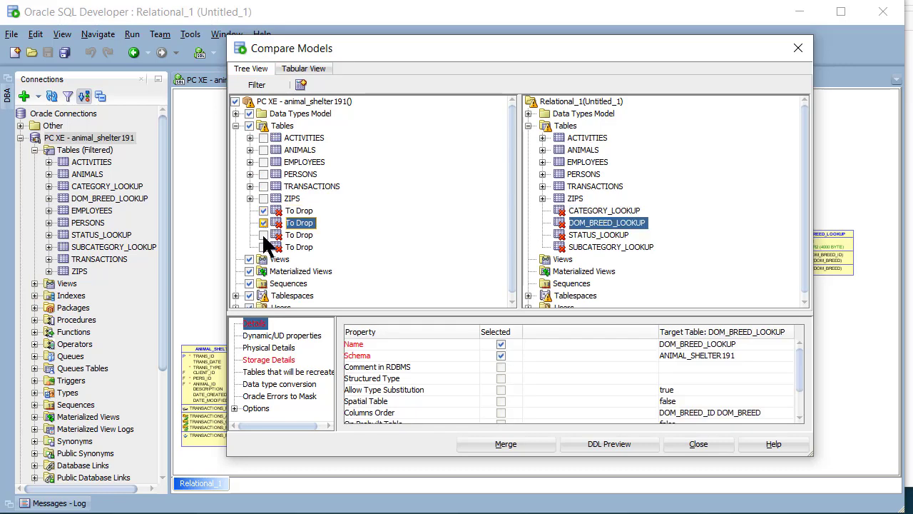
pyautogui.click(264, 235)
pyautogui.click(264, 247)
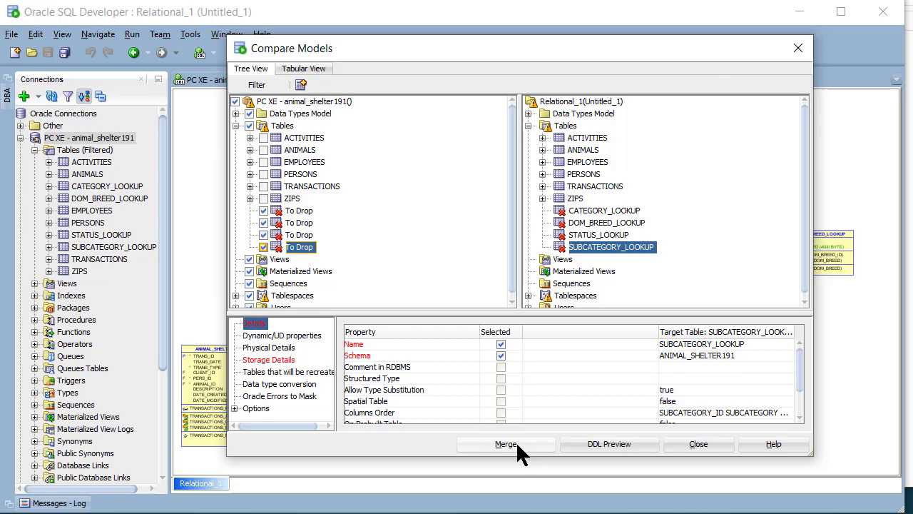
pyautogui.click(515, 442)
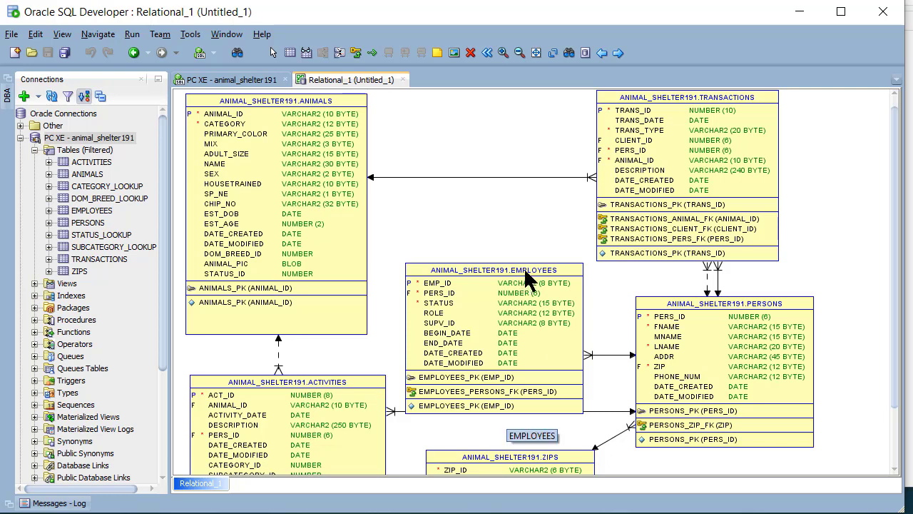
# Drag the EMPLOYEES table down and to the right on the Relational_1 canvas
pyautogui.moveTo(528, 279); pyautogui.dragTo(473, 254)
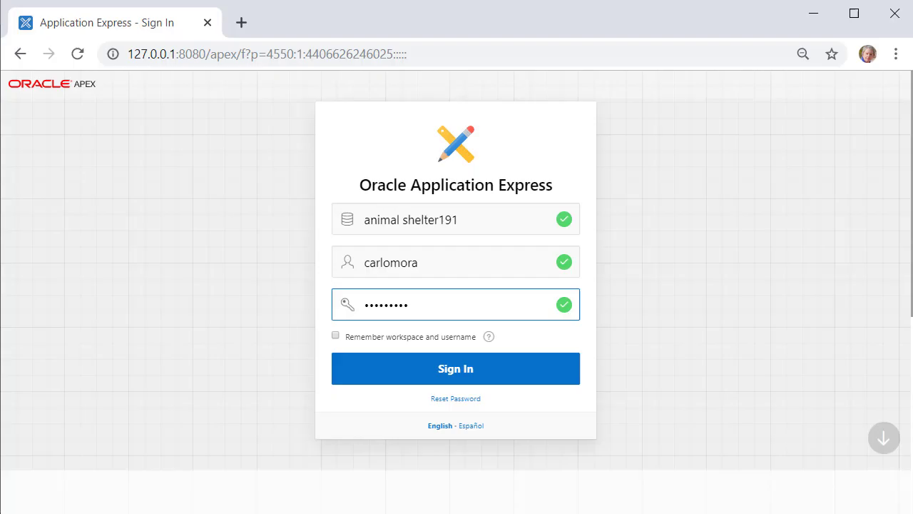
# Sign in and open application 103, Daily Operations, from App Builder
pyautogui.click(556, 368)
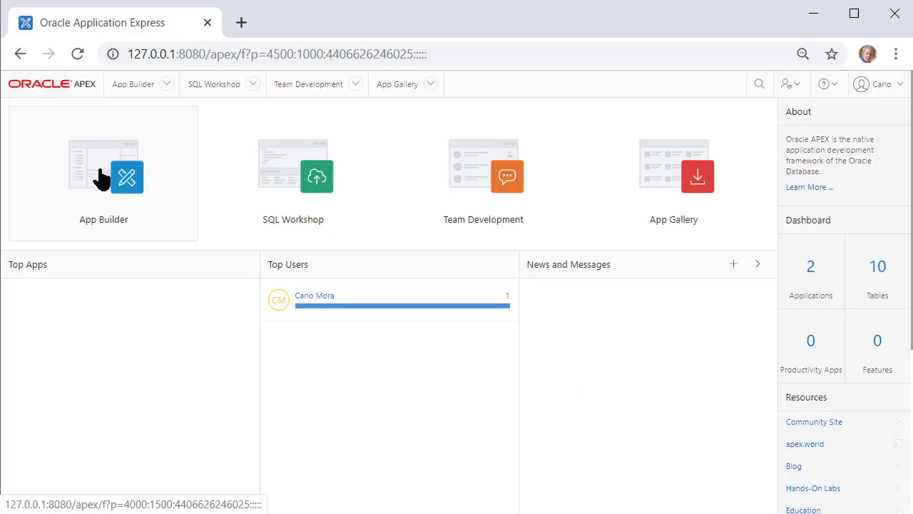
pyautogui.click(102, 179)
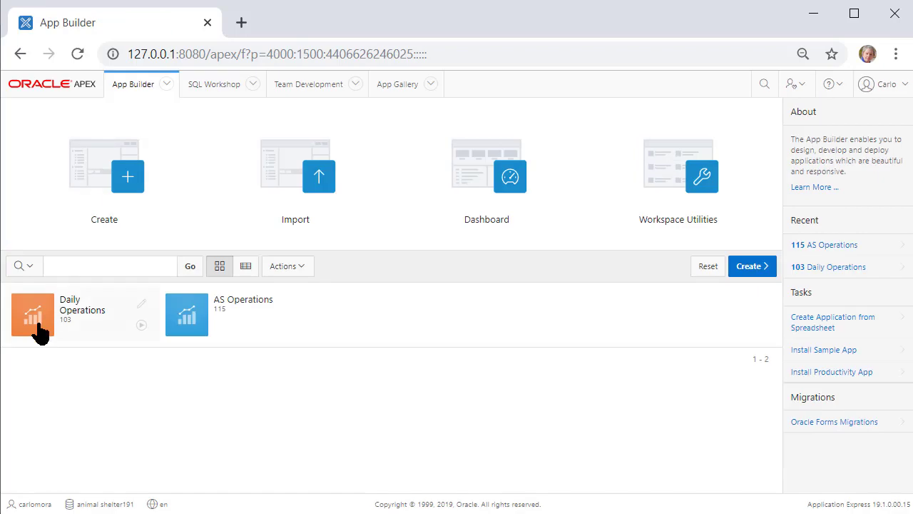
pyautogui.click(39, 331)
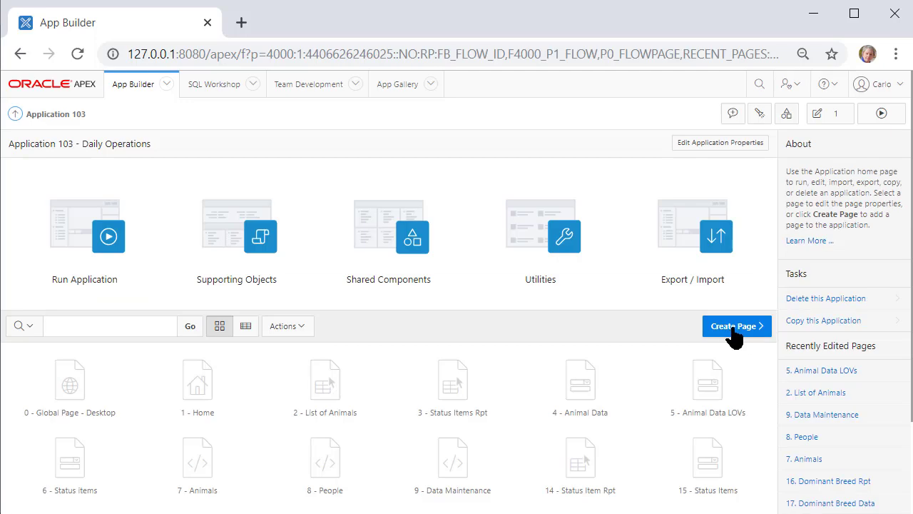
# Start a Report with Form with pages Report List of Persons and Person Data
pyautogui.click(734, 335)
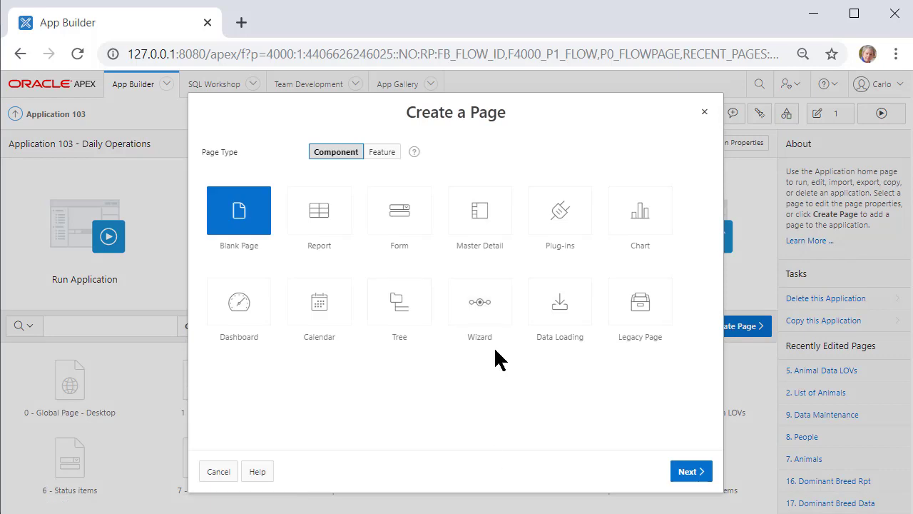
pyautogui.click(413, 223)
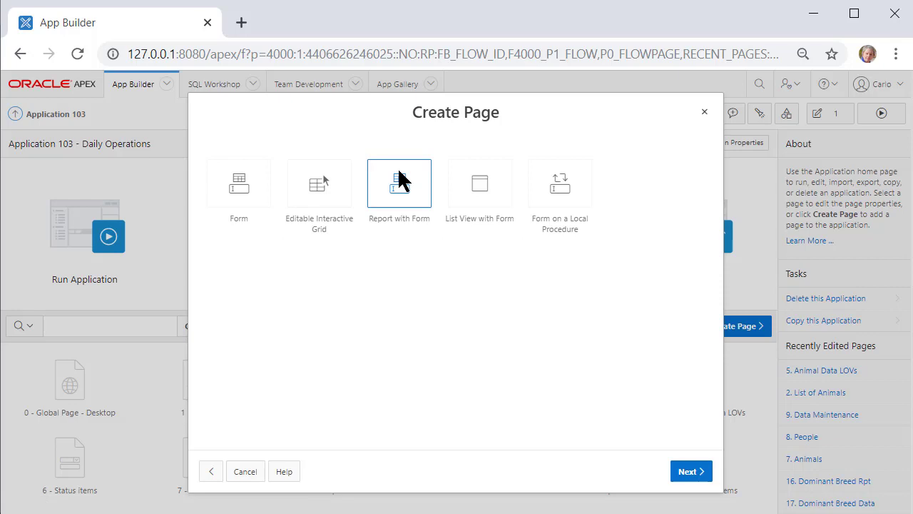
pyautogui.click(400, 180)
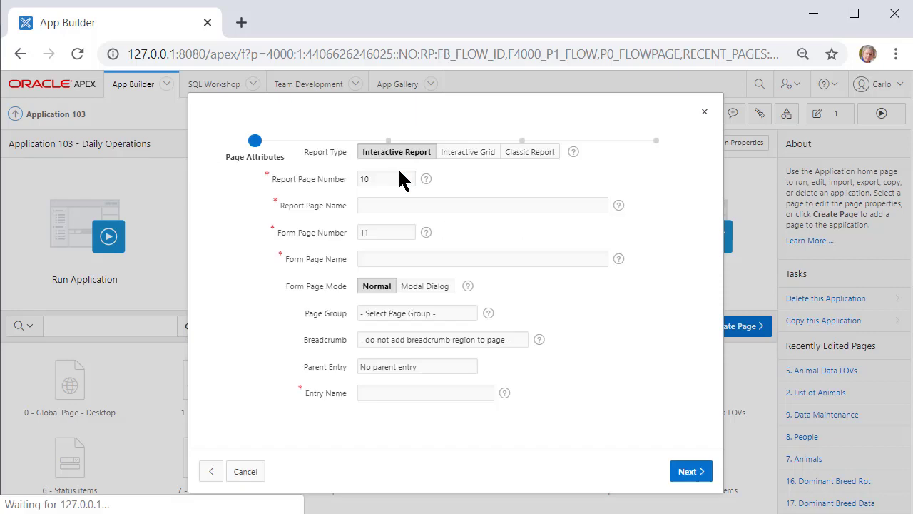
pyautogui.click(391, 240)
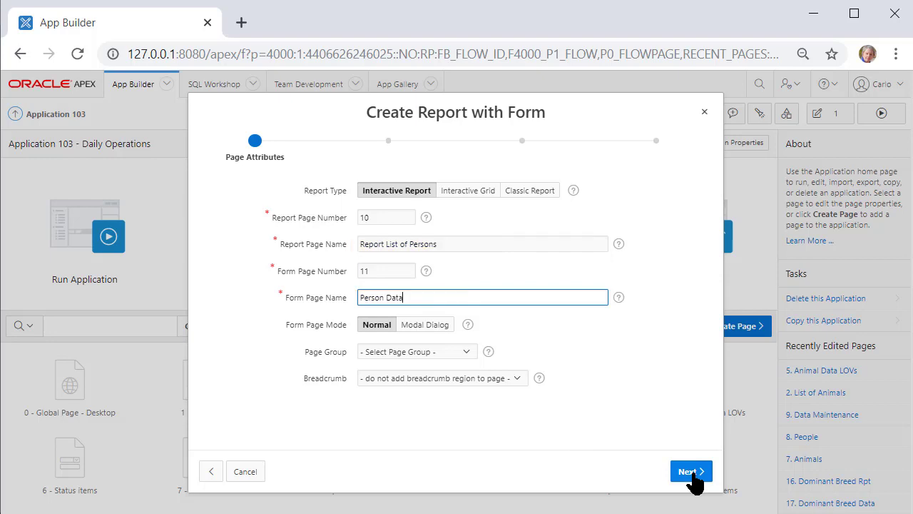
pyautogui.click(691, 475)
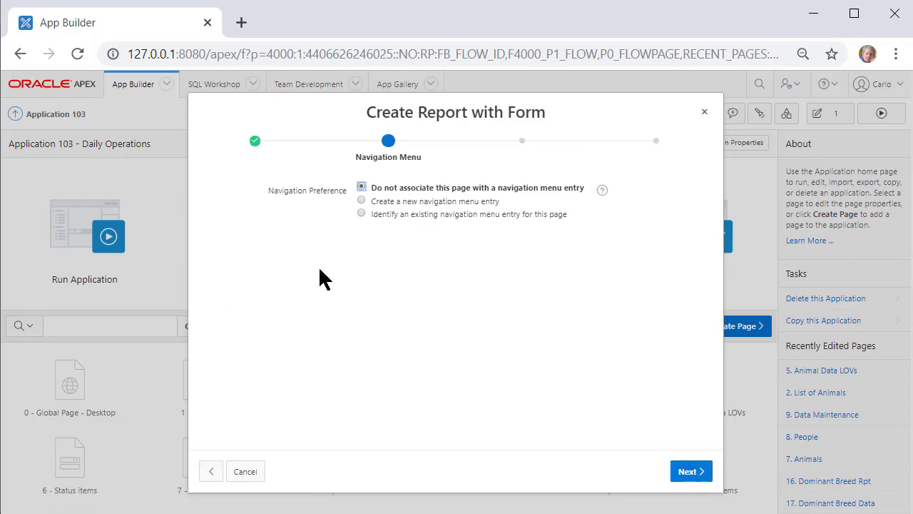
# Add a new navigation menu entry nested under People
pyautogui.click(362, 200)
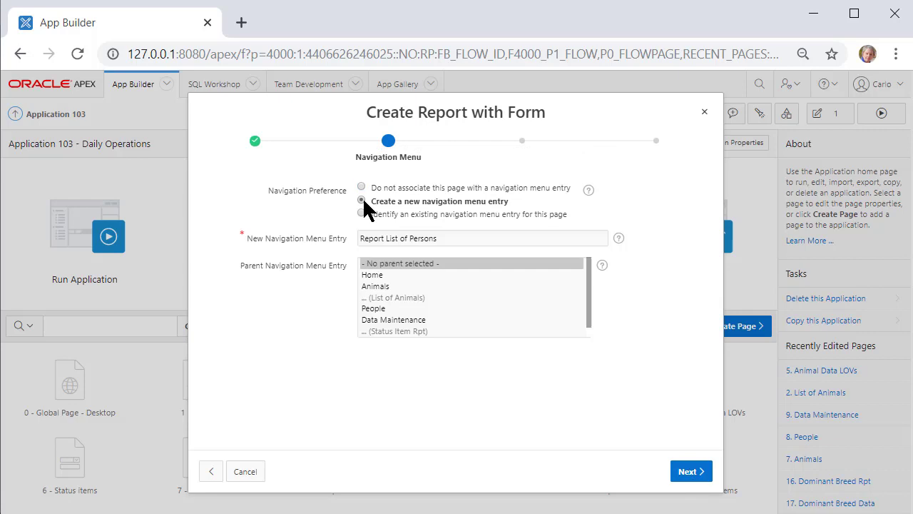
pyautogui.click(373, 308)
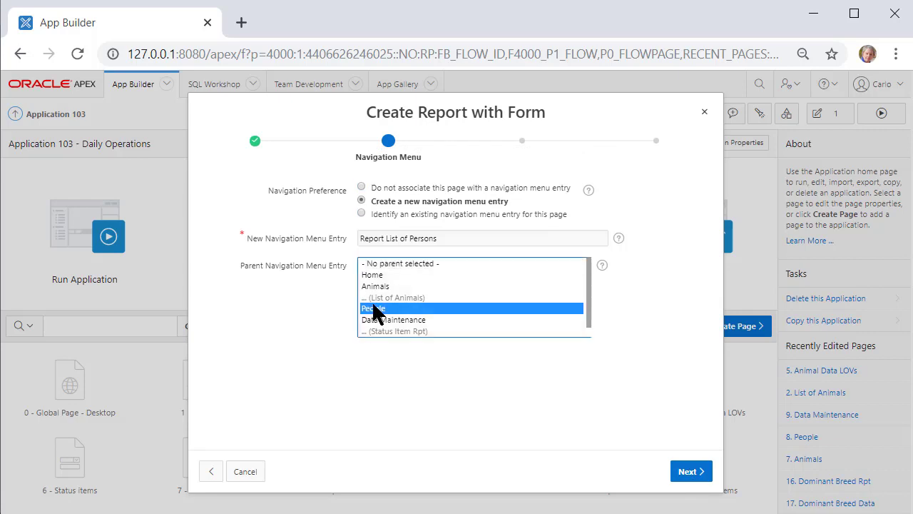
pyautogui.click(687, 473)
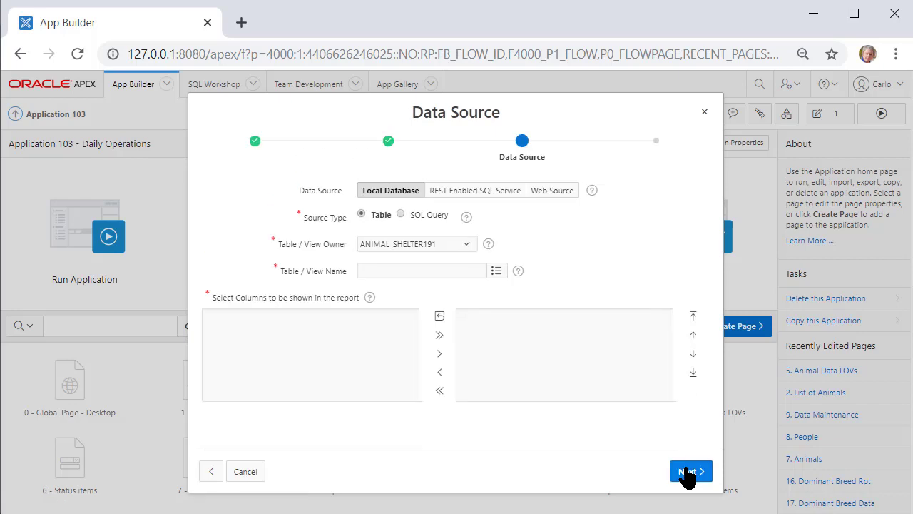
# Choose the PERSONS table with all columns as the report source and continue
pyautogui.click(496, 271)
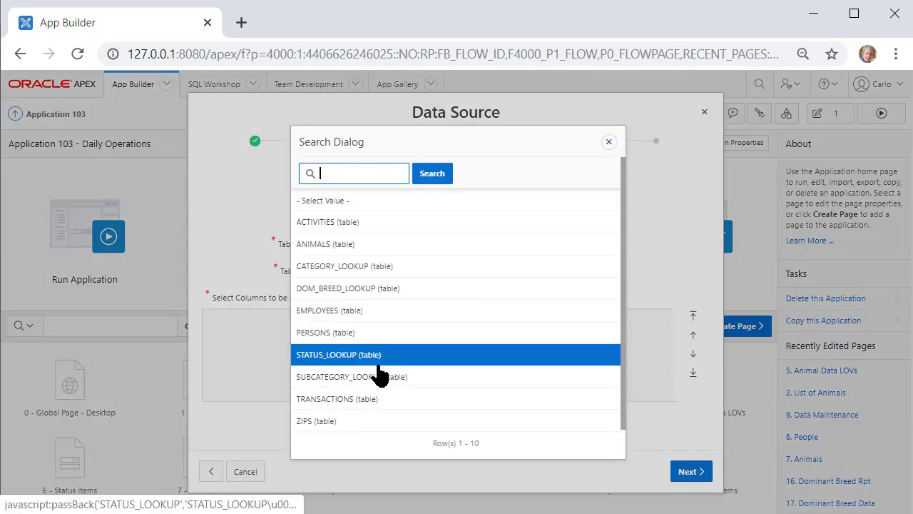
pyautogui.click(321, 333)
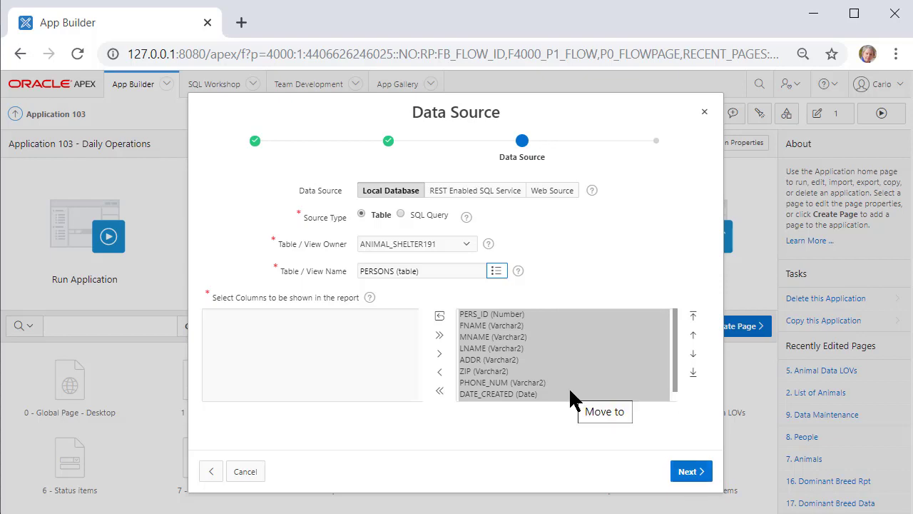
pyautogui.click(518, 347)
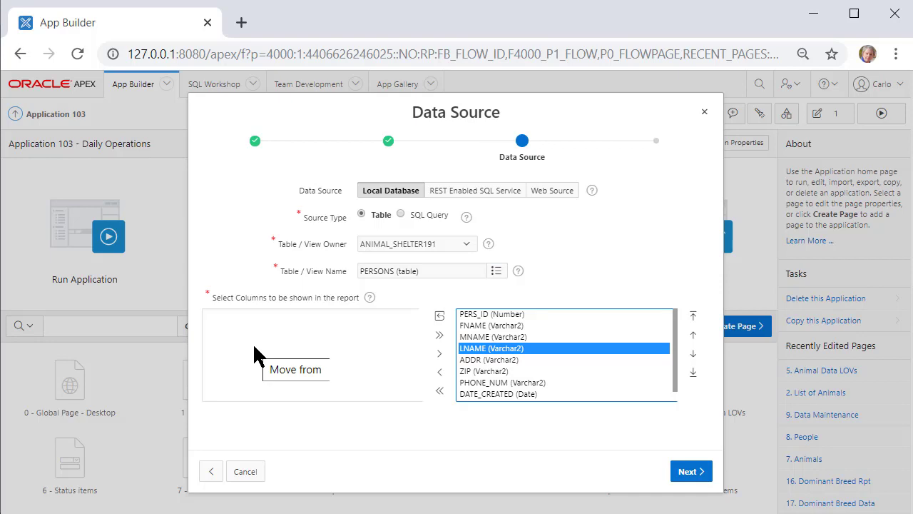
pyautogui.click(689, 472)
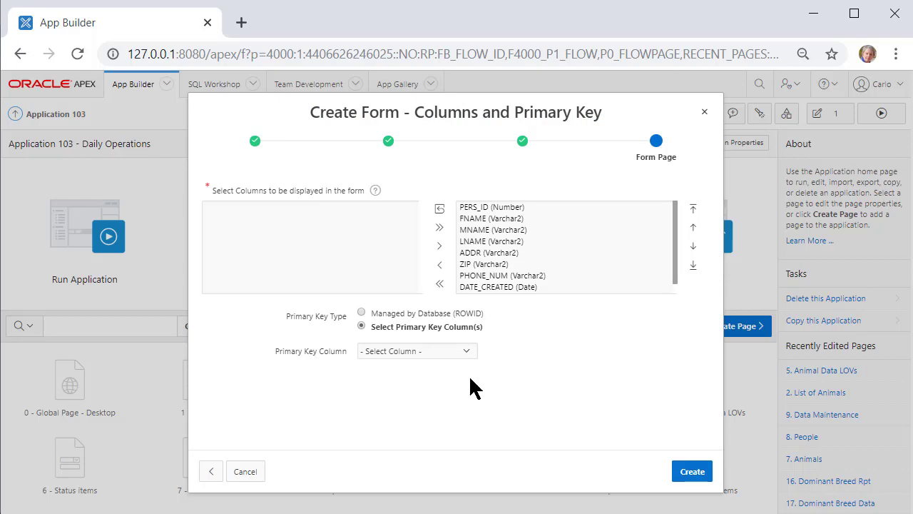
# Choose PERS_ID (Number) as the form's primary key and create the report and form pages
pyautogui.click(467, 350)
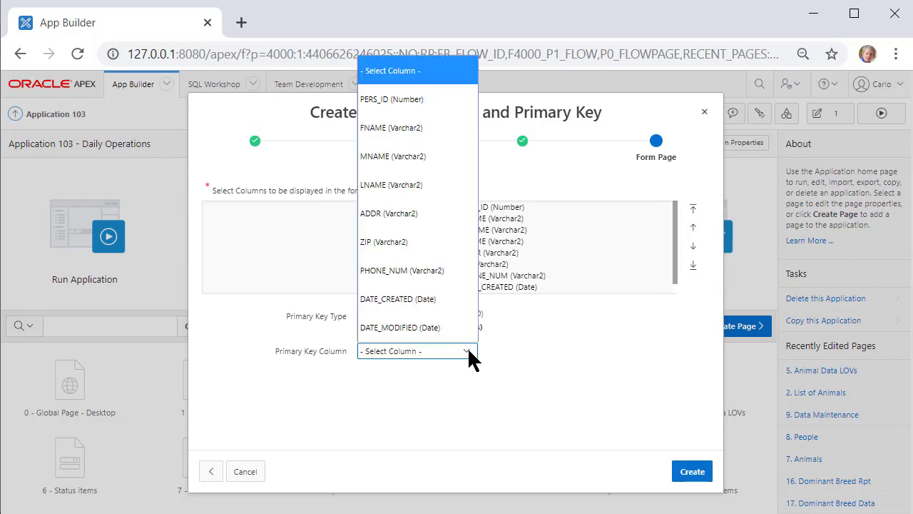
pyautogui.click(427, 100)
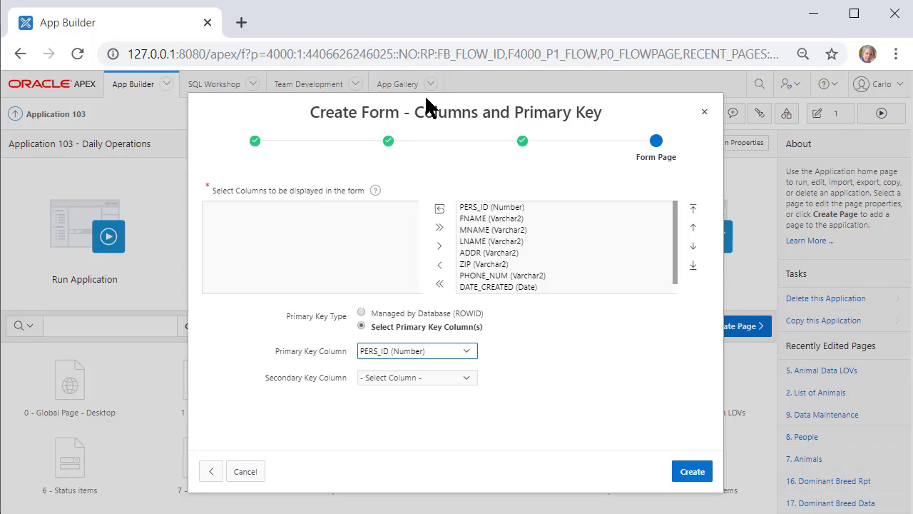
pyautogui.click(687, 472)
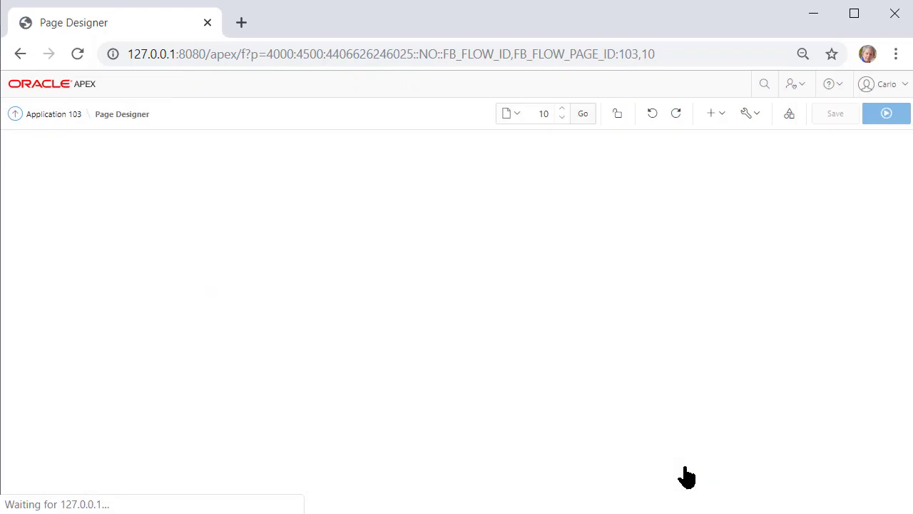
# Run the new Report List of Persons page and sign in to the app with the user's credentials
pyautogui.click(884, 113)
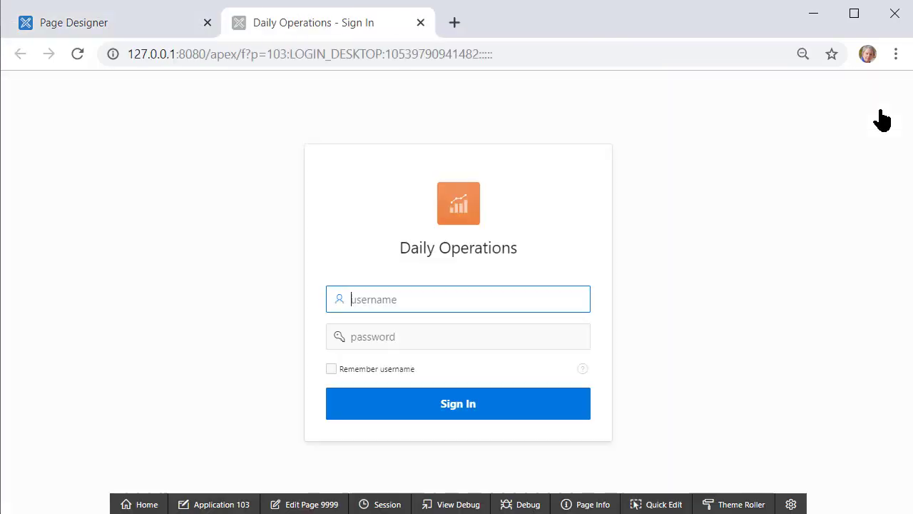
pyautogui.press('Tab')
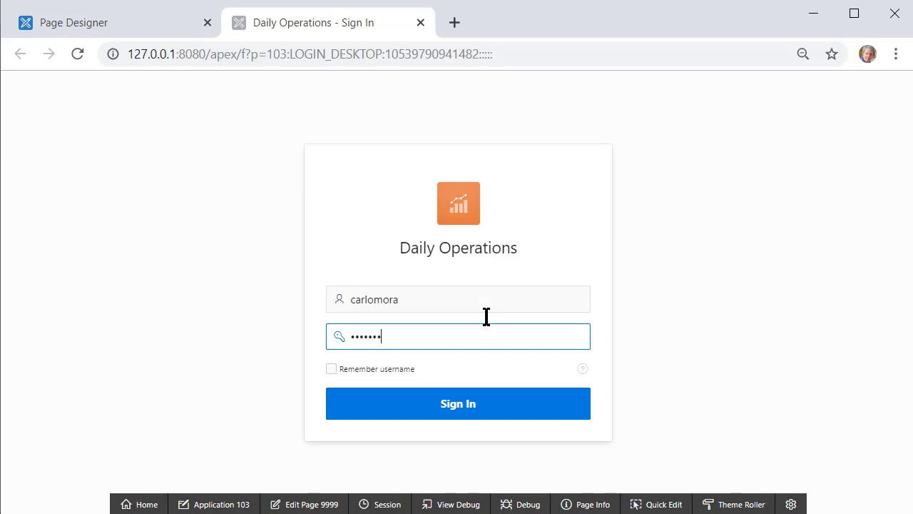
pyautogui.press('Return')
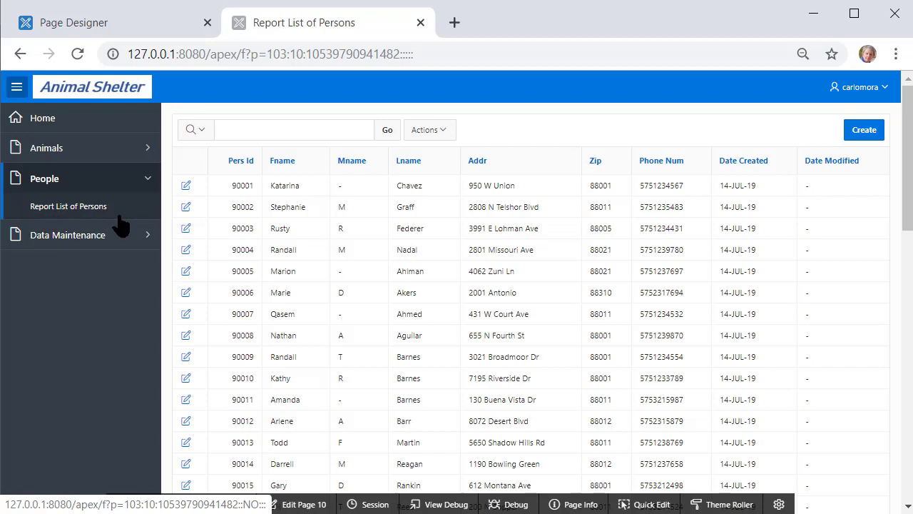
# Open one person's Person Data form, then switch to editing page 11 in Page Designer
pyautogui.click(186, 271)
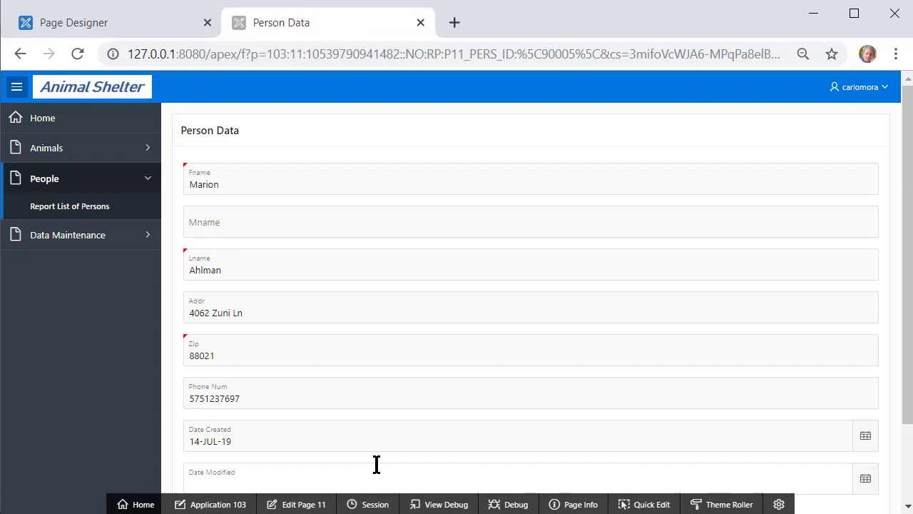
pyautogui.scroll(-2, 403, 386)
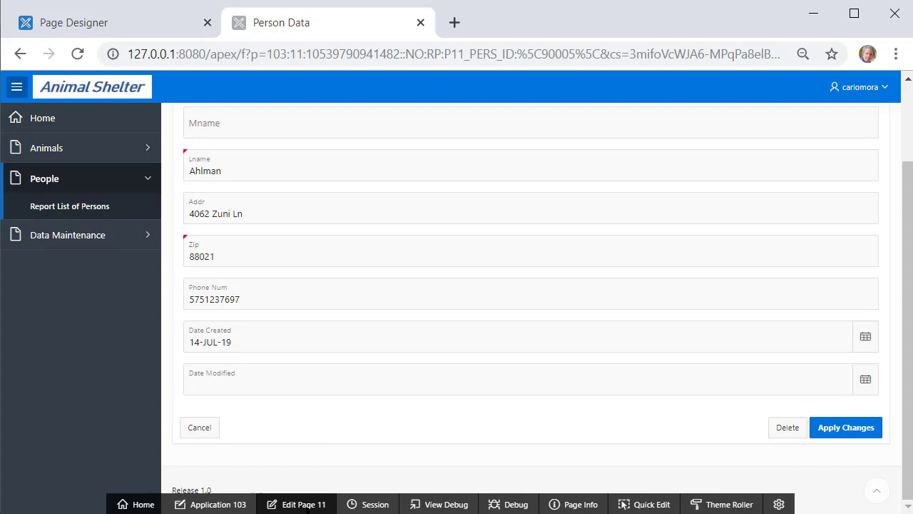
pyautogui.click(304, 504)
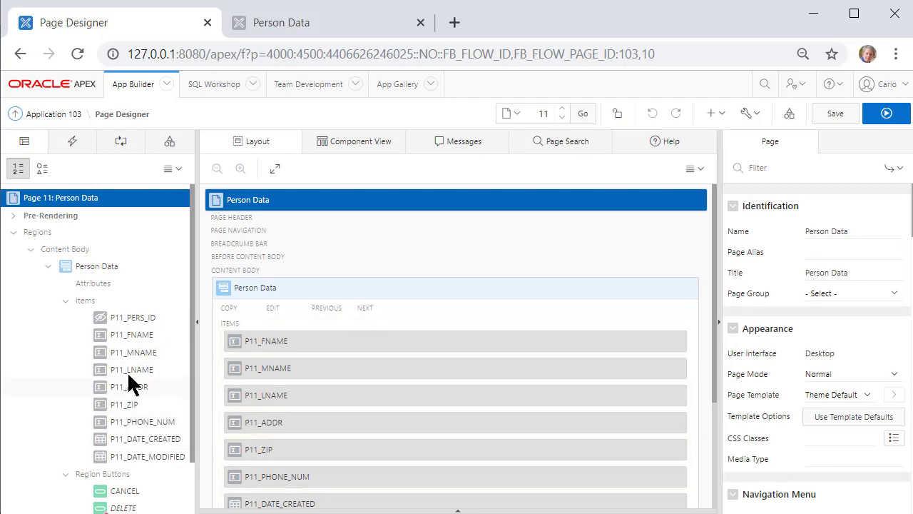
# Set Start New Row to No for P11_MNAME and P11_LNAME so they share Fname's row
pyautogui.click(137, 350)
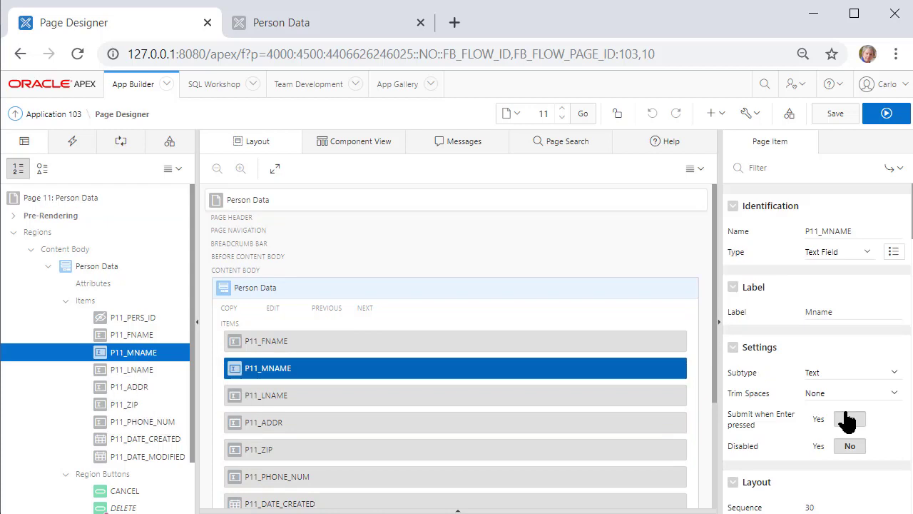
pyautogui.scroll(-5, 877, 335)
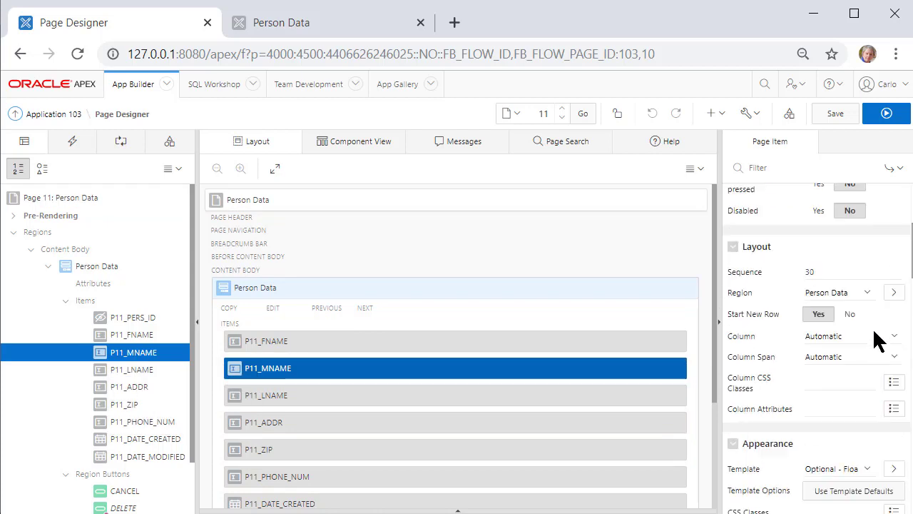
pyautogui.scroll(2, 877, 335)
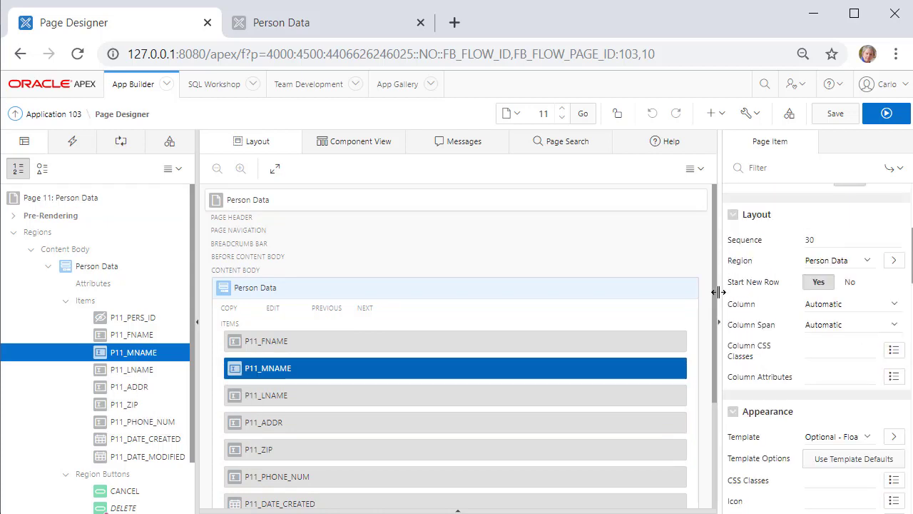
pyautogui.click(849, 284)
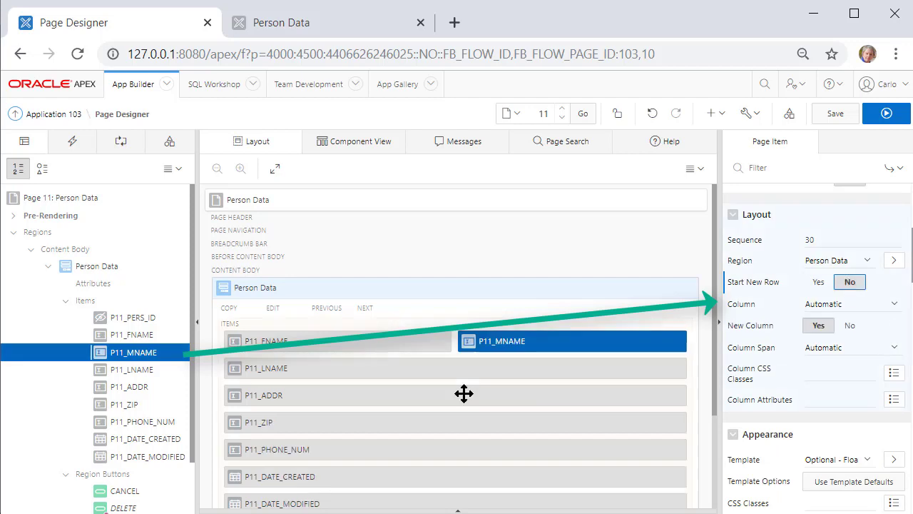
pyautogui.click(127, 370)
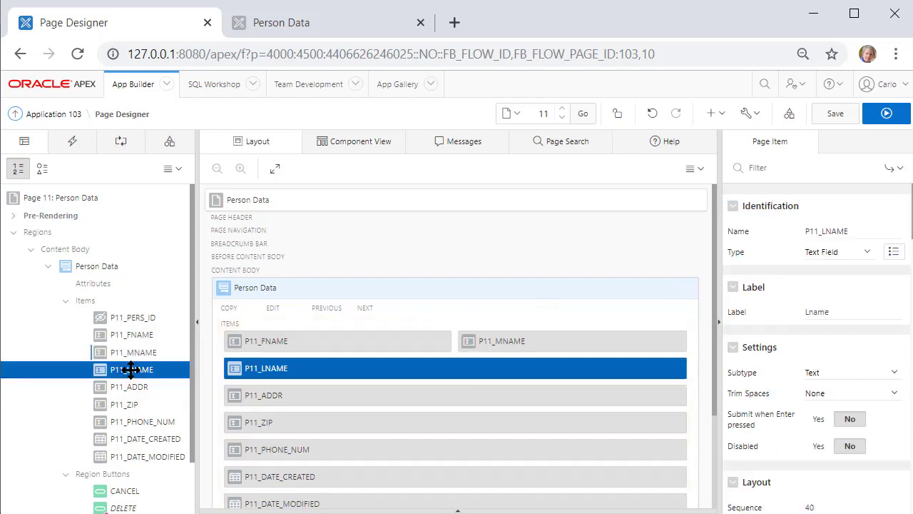
pyautogui.scroll(-4, 848, 351)
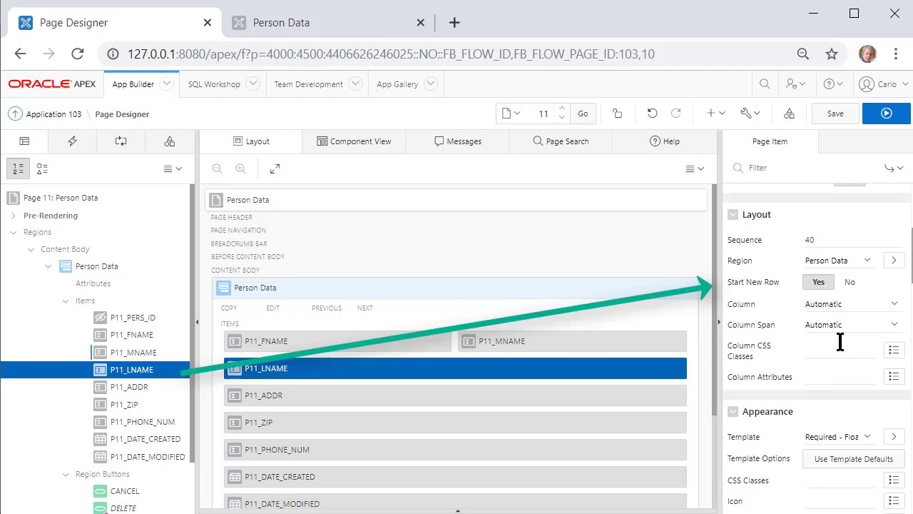
pyautogui.click(850, 282)
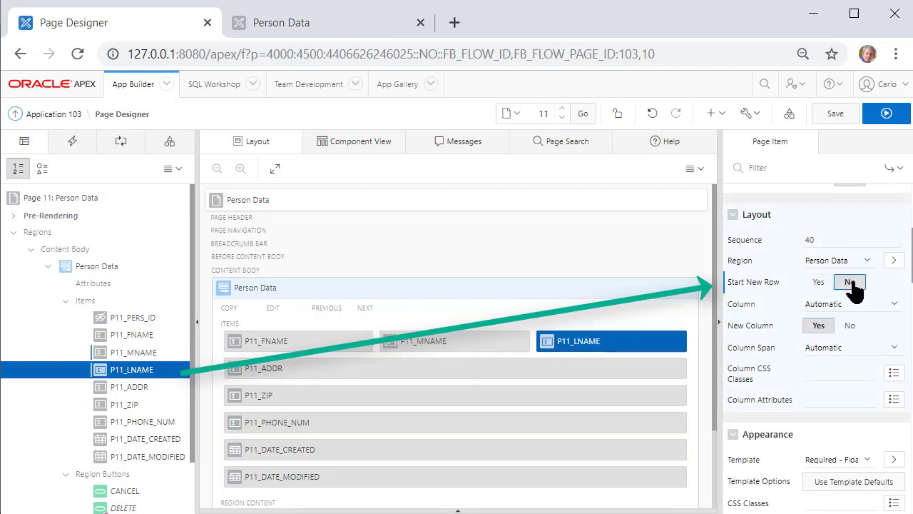
# Set Start New Row to No for P11_ZIP so it sits beside Addr
pyautogui.click(130, 404)
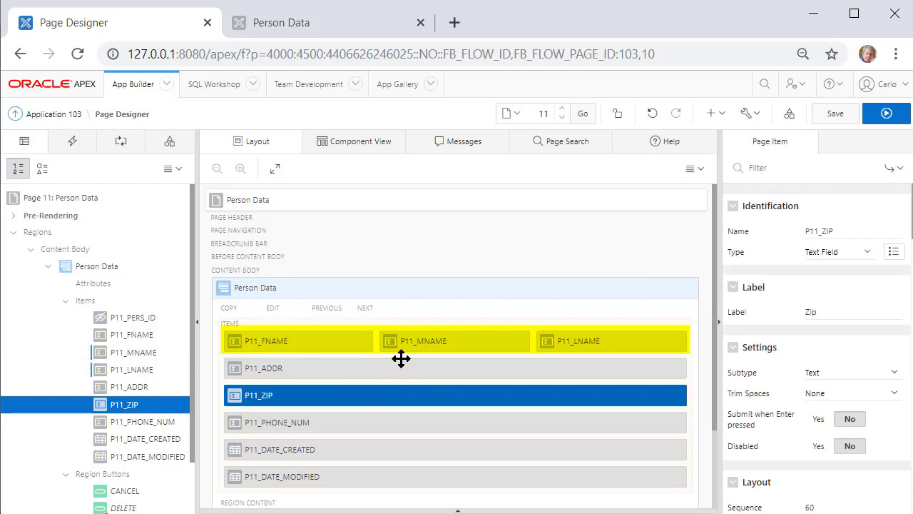
pyautogui.moveTo(400, 366)
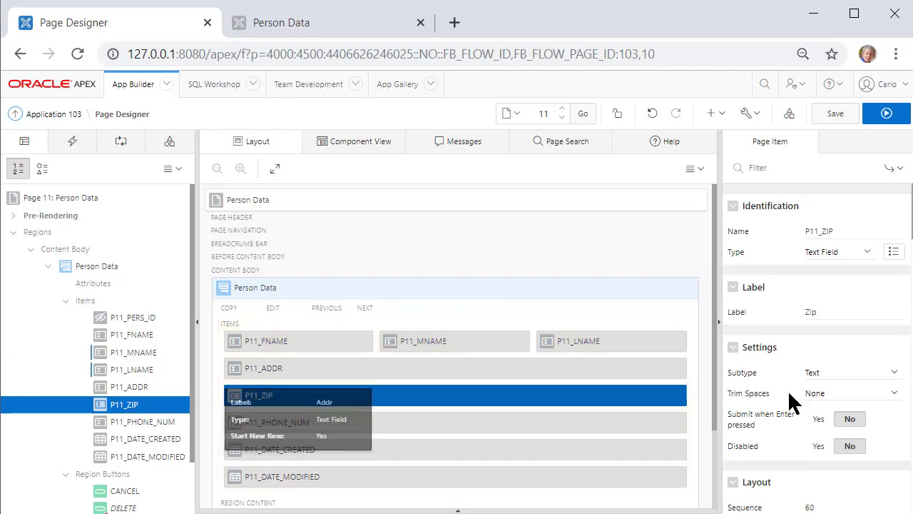
pyautogui.scroll(-3, 856, 387)
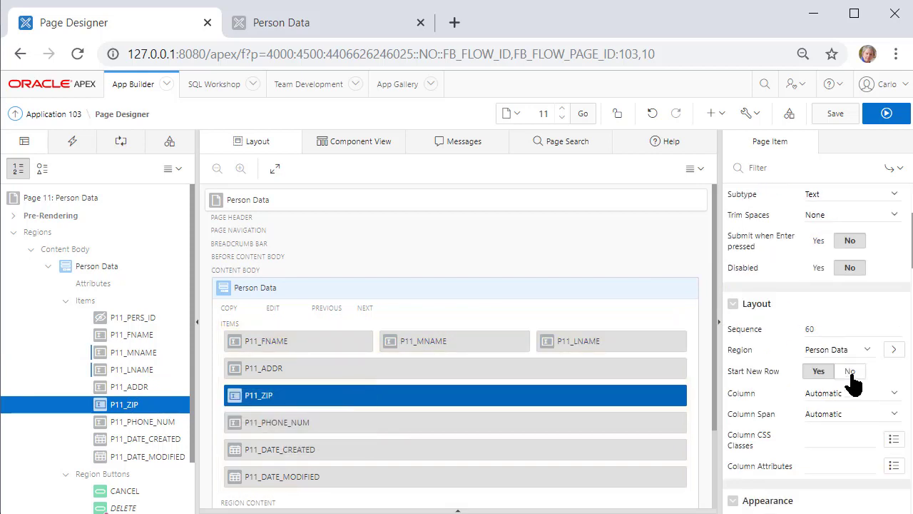
pyautogui.click(850, 371)
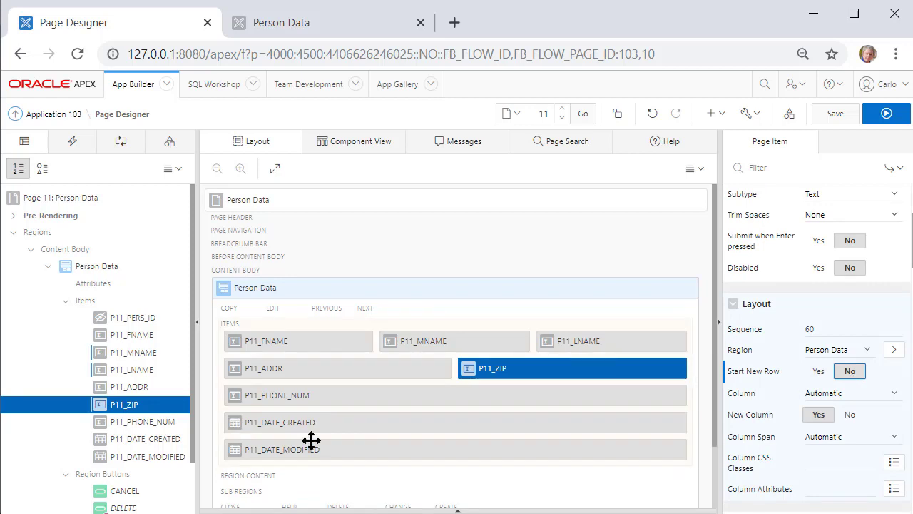
pyautogui.click(155, 439)
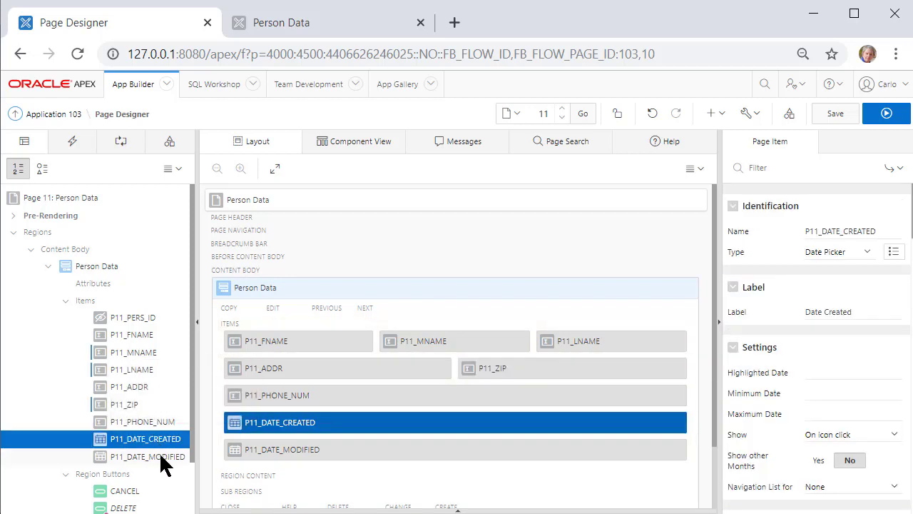
# Switch P11_DATE_CREATED and P11_DATE_MODIFIED from Date Picker to Display Only and save page 11
pyautogui.keyDown('ctrl'); pyautogui.click(160, 457); pyautogui.keyUp('ctrl')
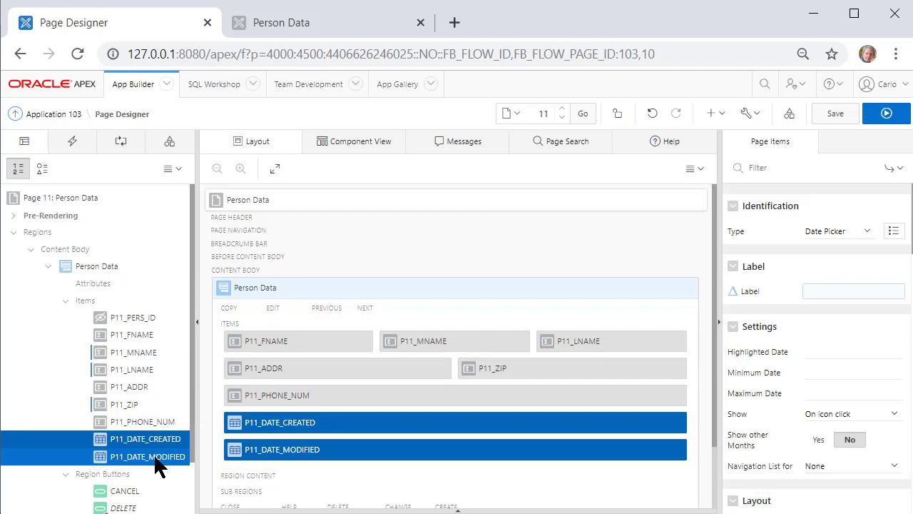
pyautogui.click(867, 232)
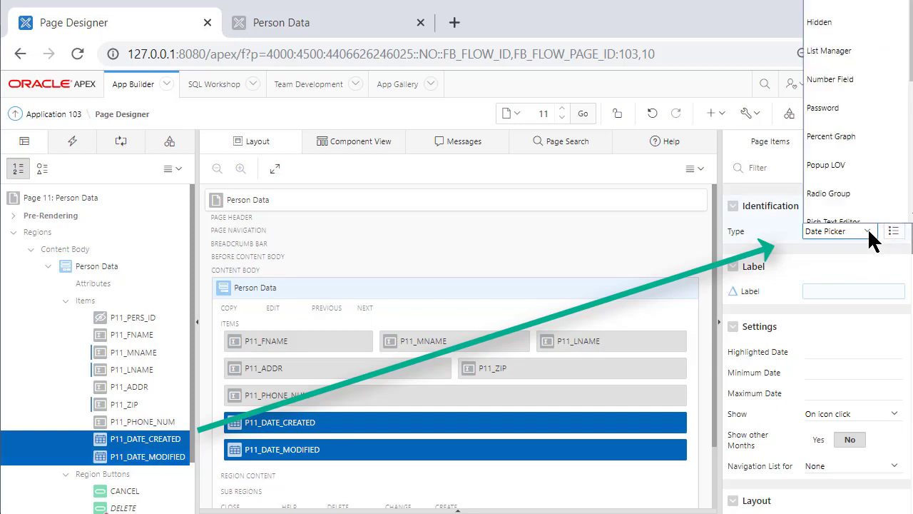
pyautogui.scroll(-1, 906, 211)
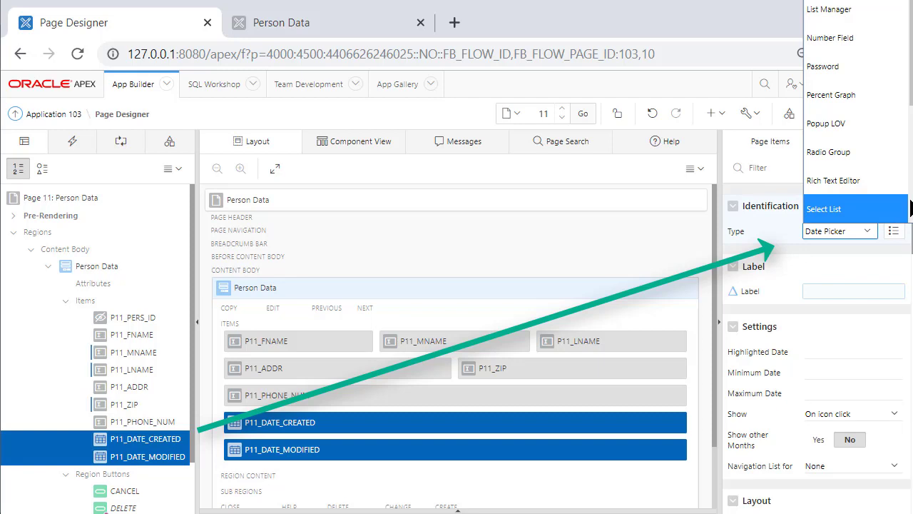
pyautogui.scroll(1, 910, 207)
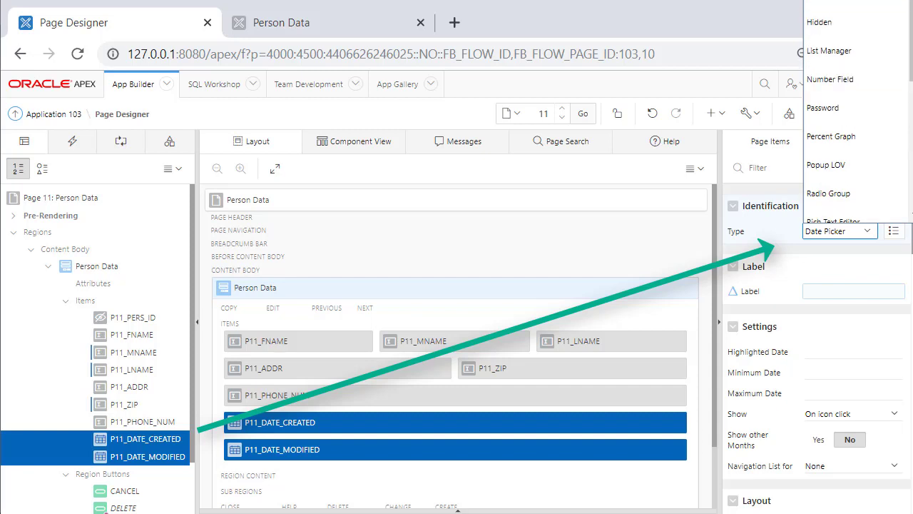
pyautogui.click(827, 7)
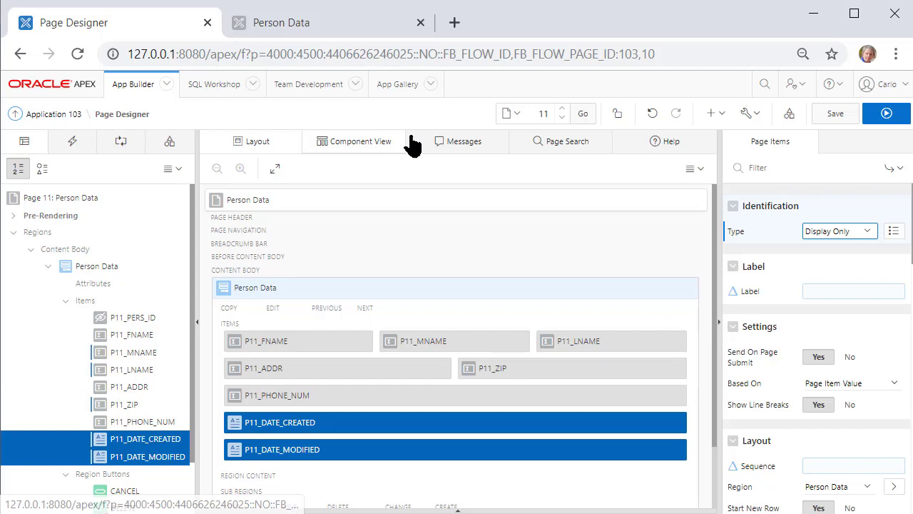
pyautogui.click(834, 116)
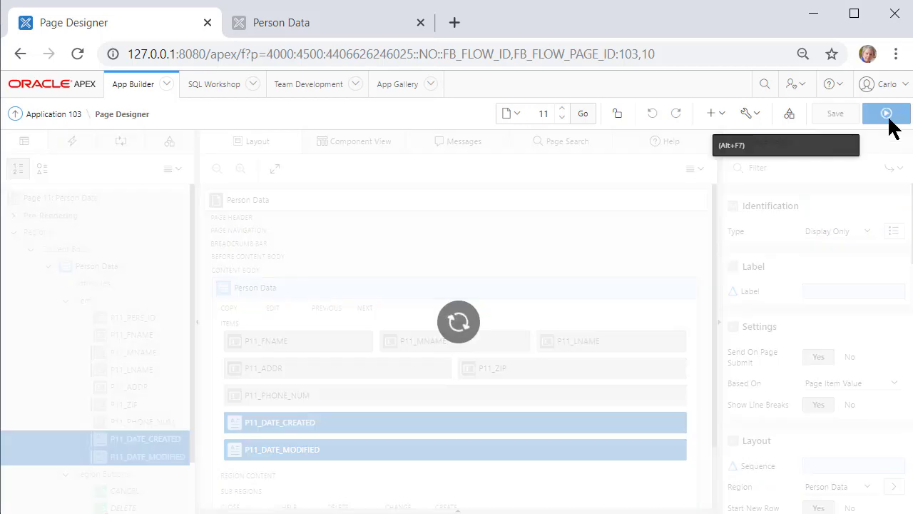
# Run the app, check the third person's record in the rearranged form, and return to page 11
pyautogui.click(886, 116)
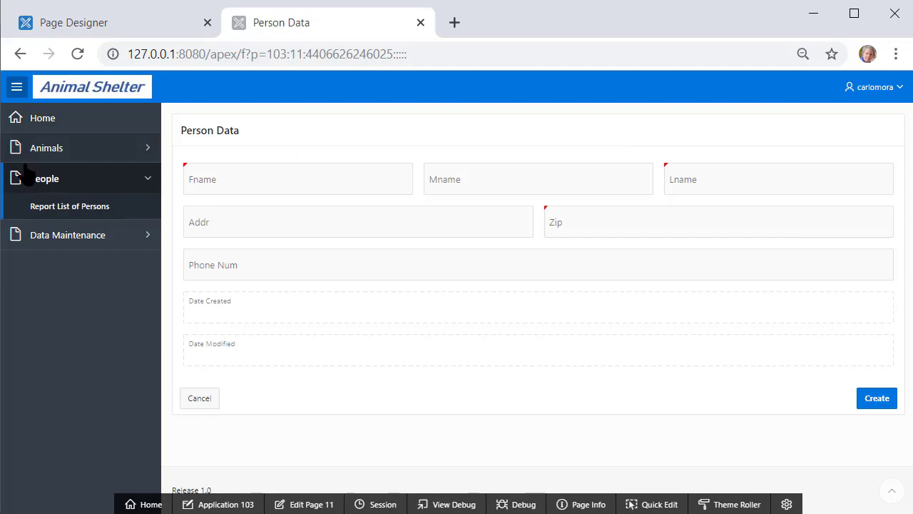
pyautogui.click(51, 211)
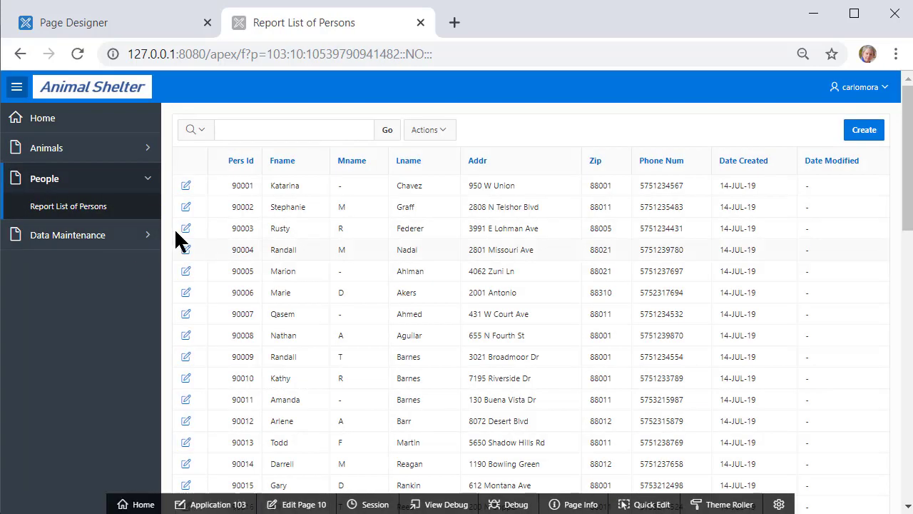
pyautogui.click(185, 229)
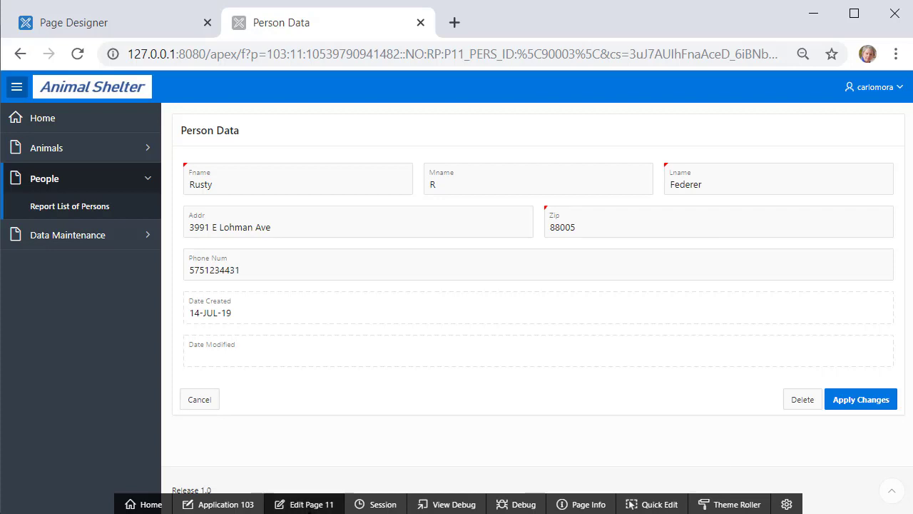
pyautogui.click(305, 504)
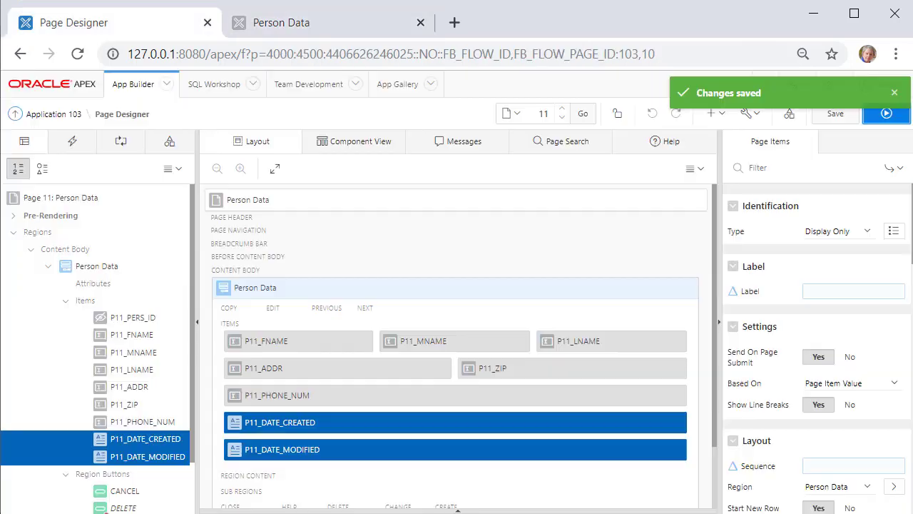
# Change the P11_ZIP item's type to Popup LOV
pyautogui.click(130, 405)
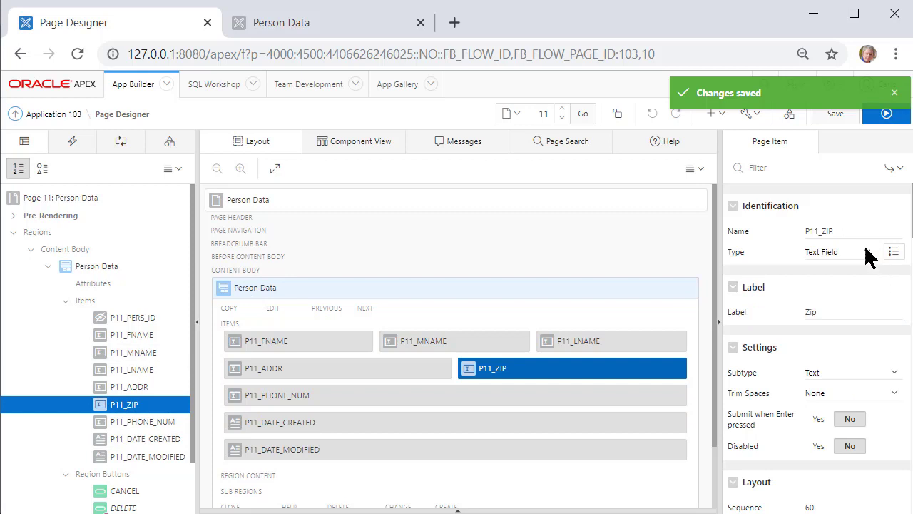
pyautogui.click(866, 251)
pyautogui.scroll(-1, 856, 143)
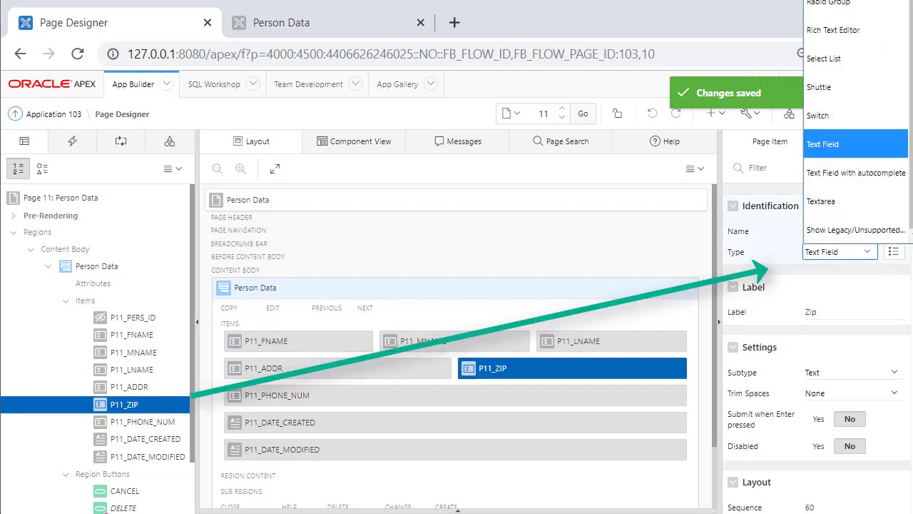
pyautogui.scroll(2, 909, 200)
pyautogui.scroll(1, 910, 200)
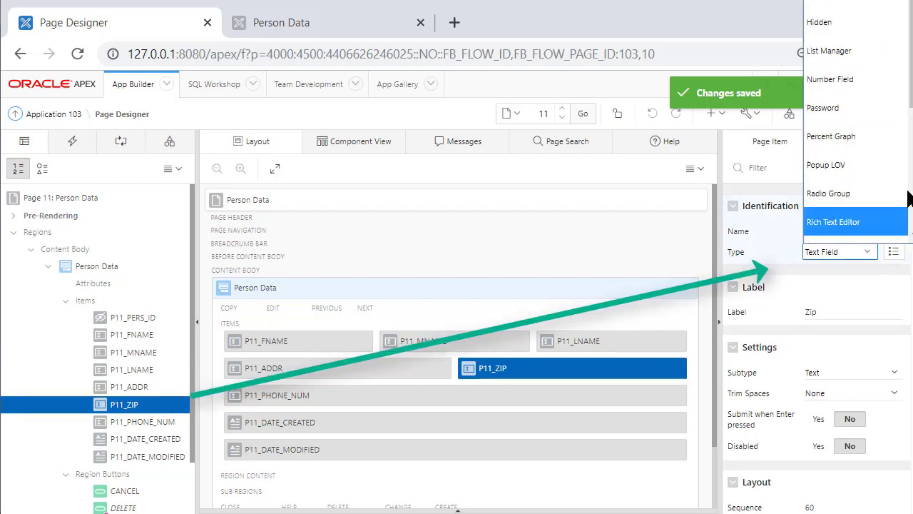
pyautogui.click(833, 165)
# Source Zip's values from the Shared Component list ZIP_LIST and save the page
pyautogui.scroll(-3, 766, 371)
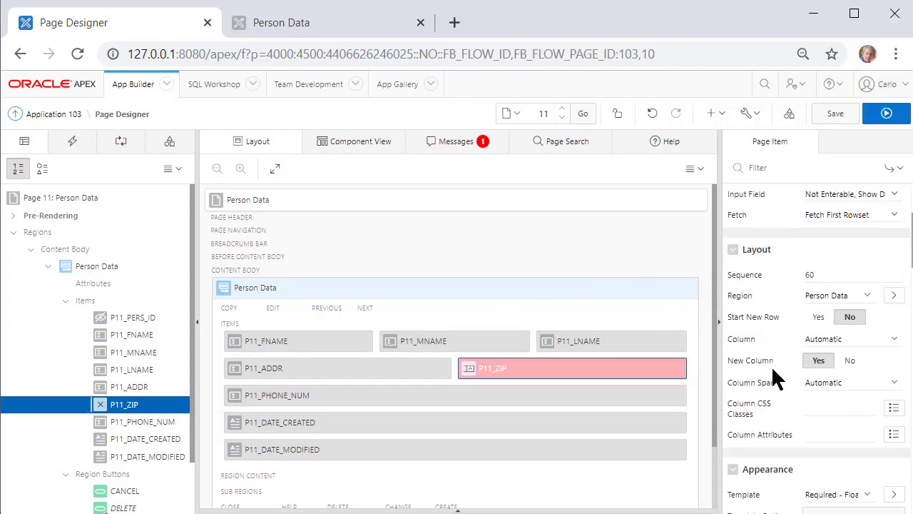
pyautogui.scroll(-5, 771, 365)
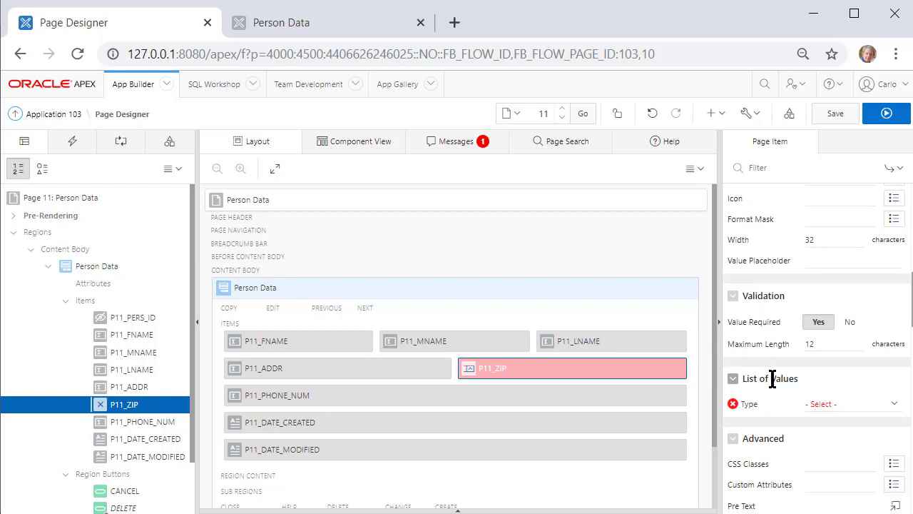
pyautogui.scroll(-1, 772, 378)
pyautogui.click(896, 318)
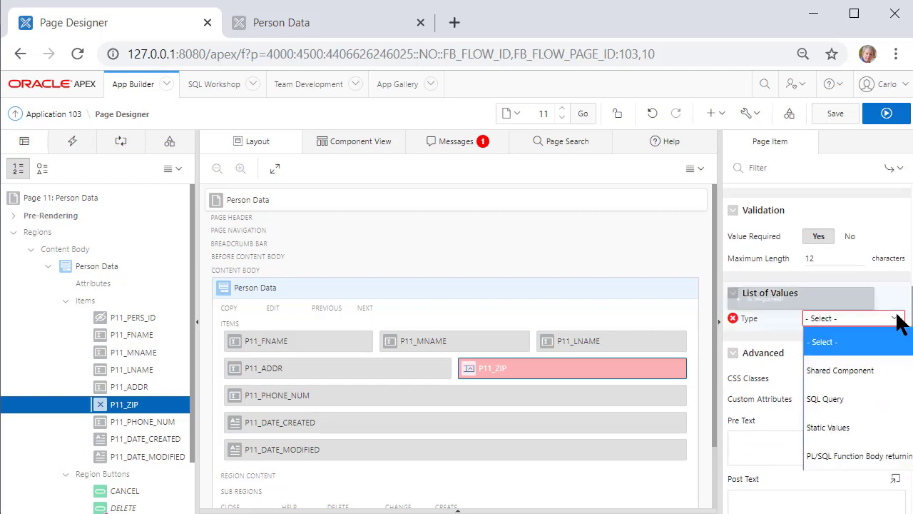
pyautogui.click(856, 371)
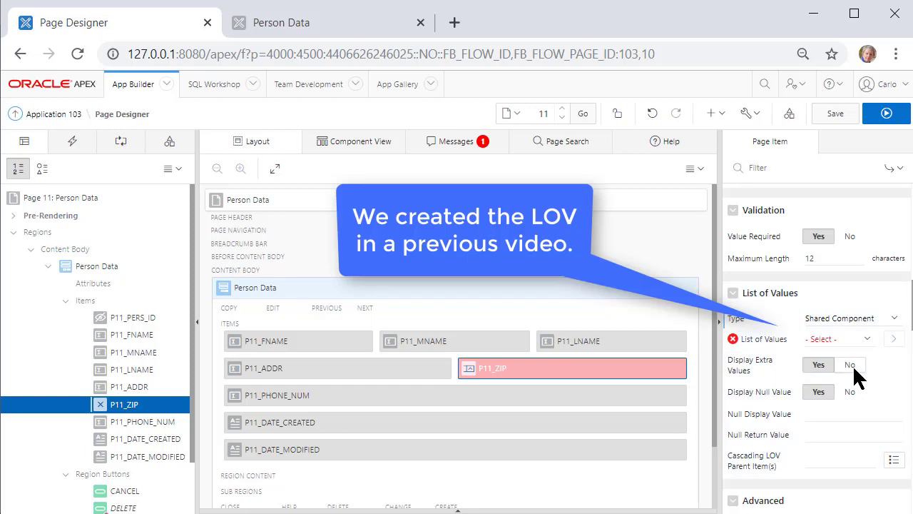
pyautogui.click(865, 339)
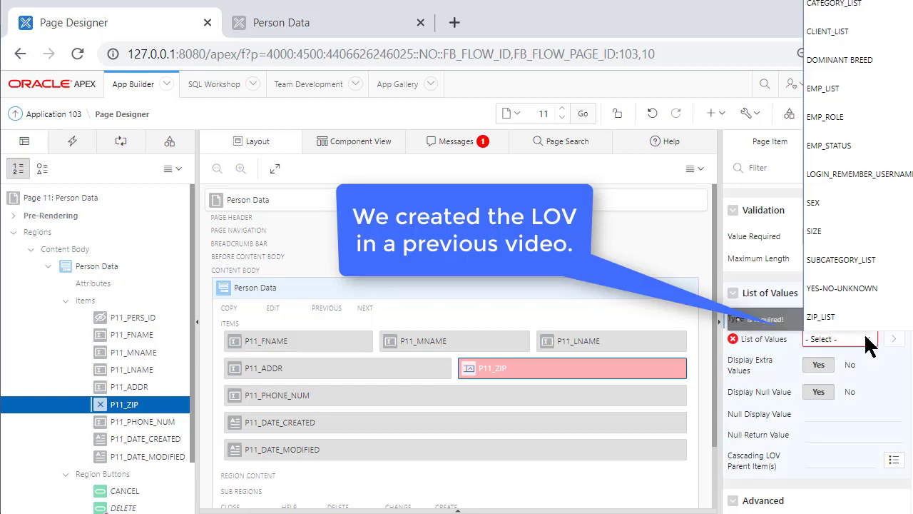
pyautogui.click(824, 317)
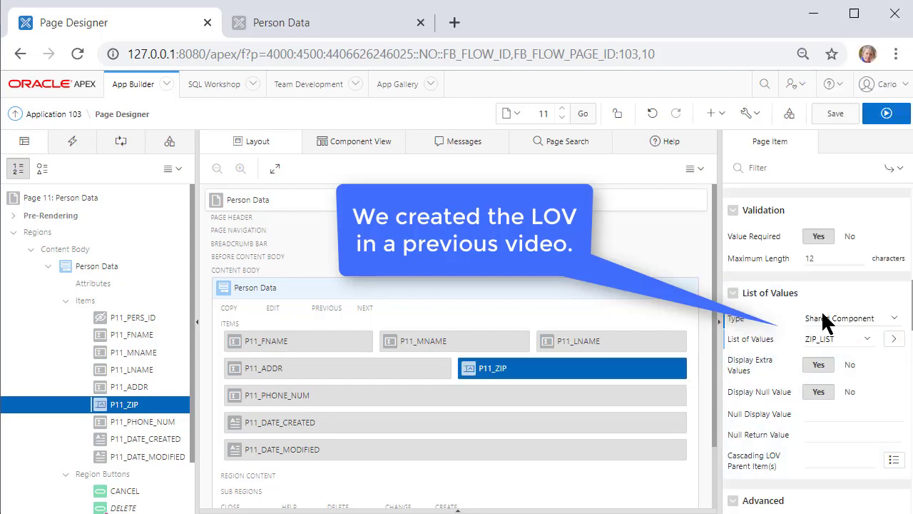
pyautogui.click(835, 114)
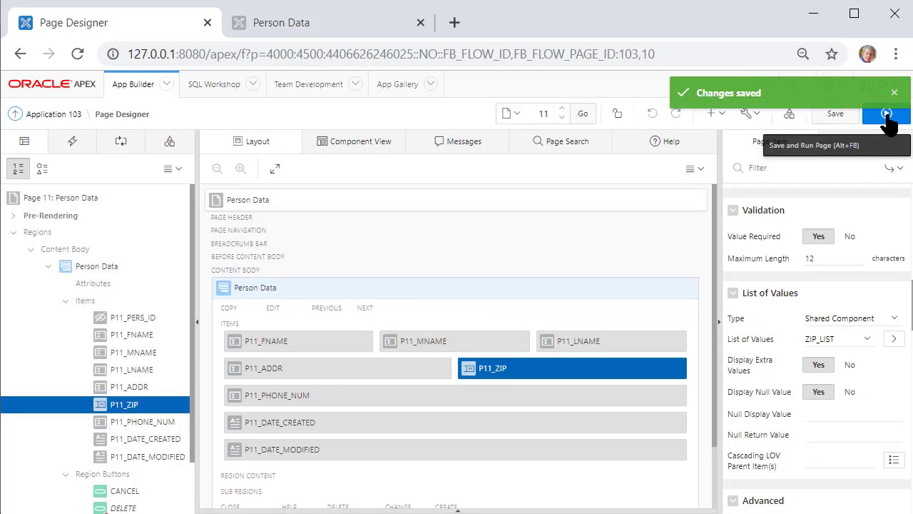
# Save and run the page, then open a person's record from Report List of Persons
pyautogui.click(886, 116)
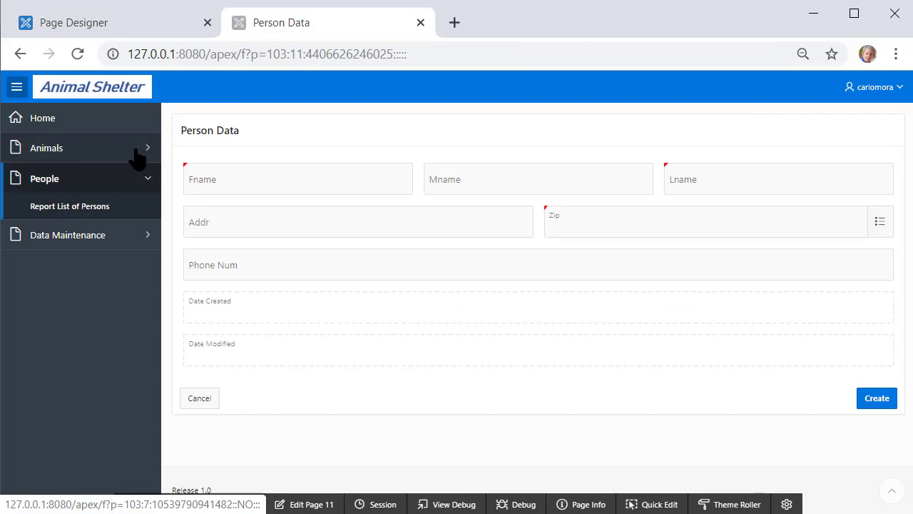
pyautogui.click(47, 209)
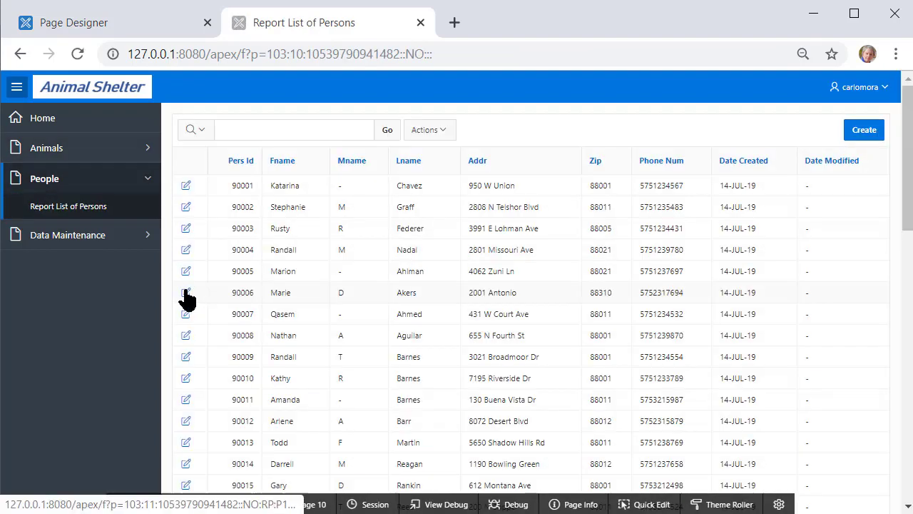
pyautogui.click(185, 293)
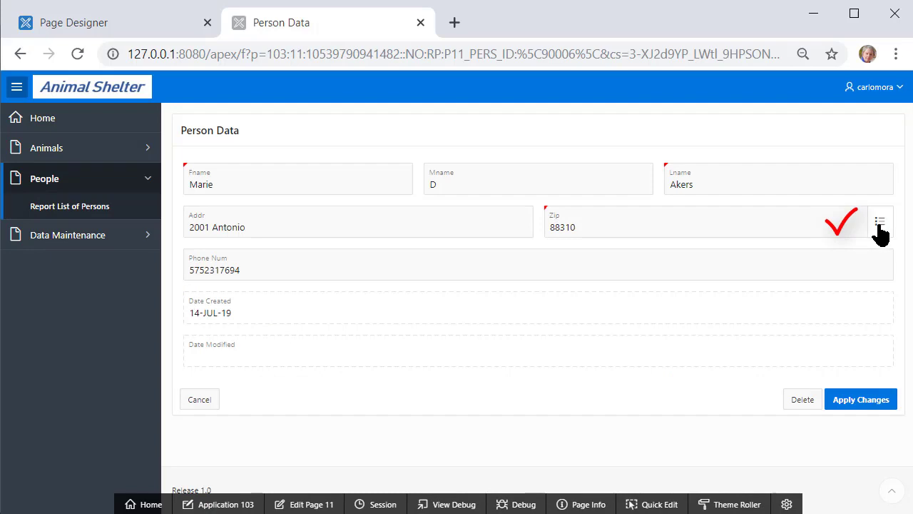
# Search the Zip popup list for 88011, close it without choosing, and return to Application 103
pyautogui.click(879, 224)
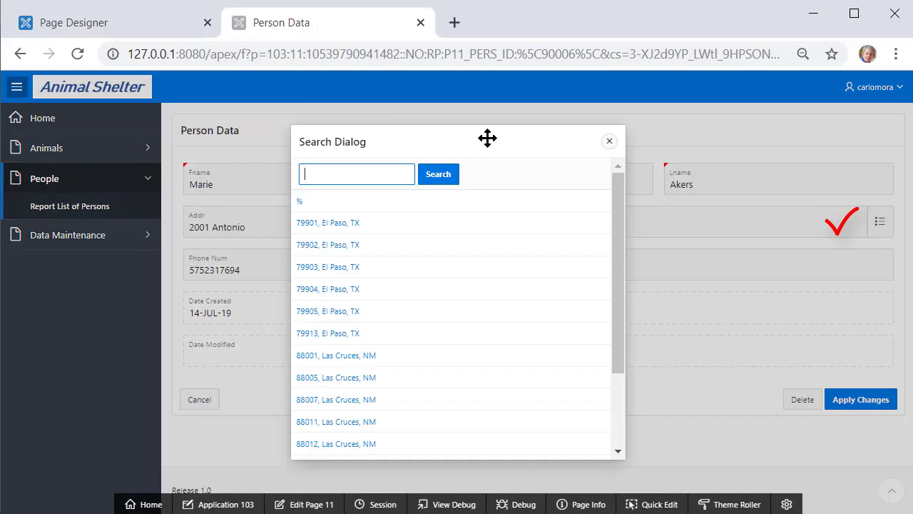
pyautogui.moveTo(487, 138); pyautogui.dragTo(383, 136)
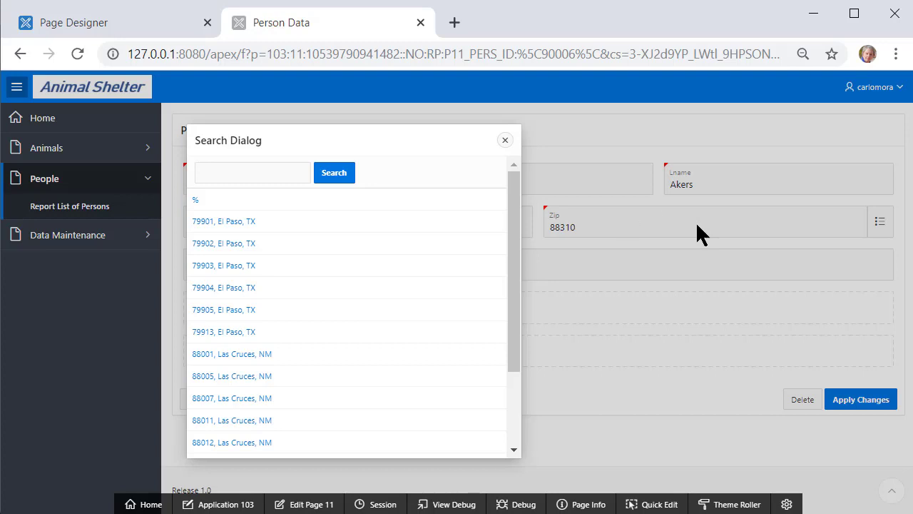
pyautogui.click(237, 173)
pyautogui.click(327, 179)
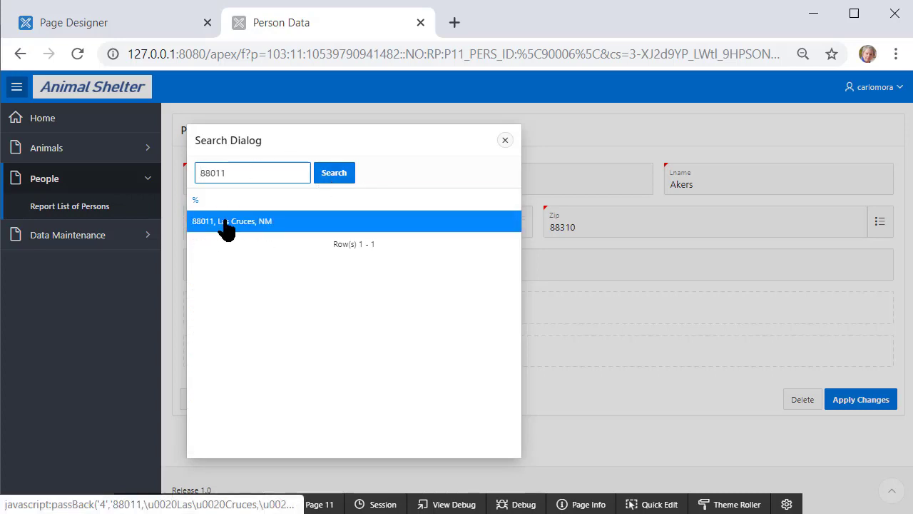
pyautogui.click(505, 141)
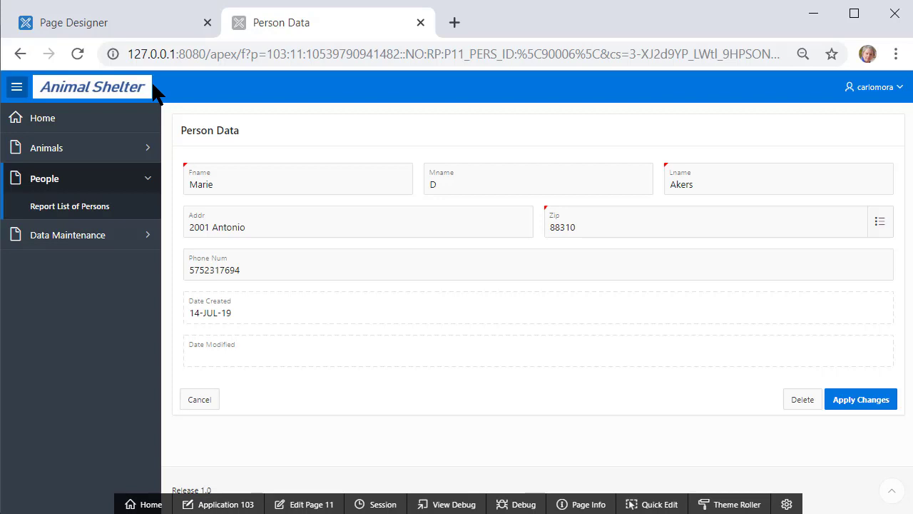
pyautogui.click(201, 503)
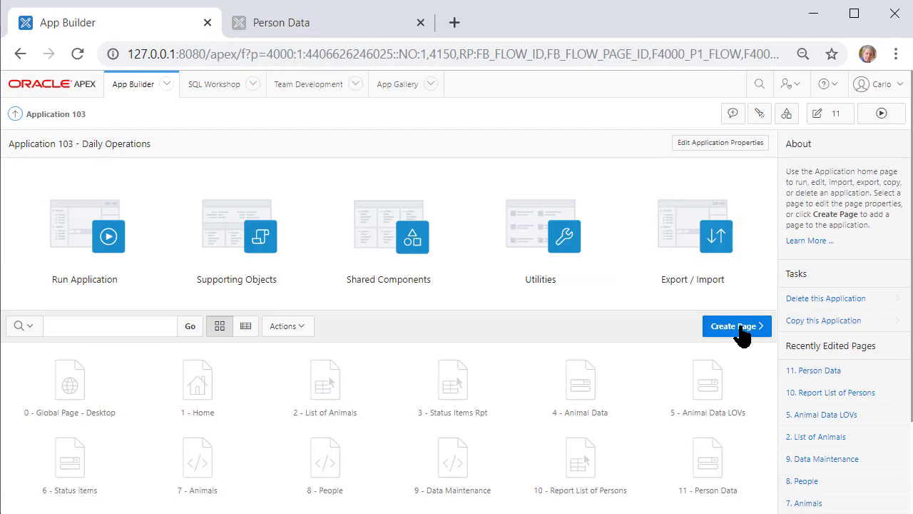
# Start a Side by Side master-detail page named 'People - Employees'
pyautogui.click(742, 329)
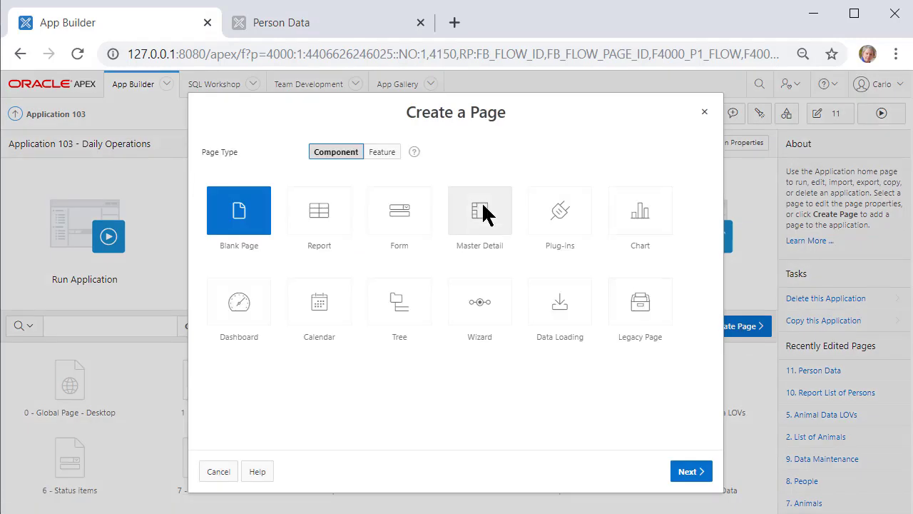
pyautogui.click(485, 213)
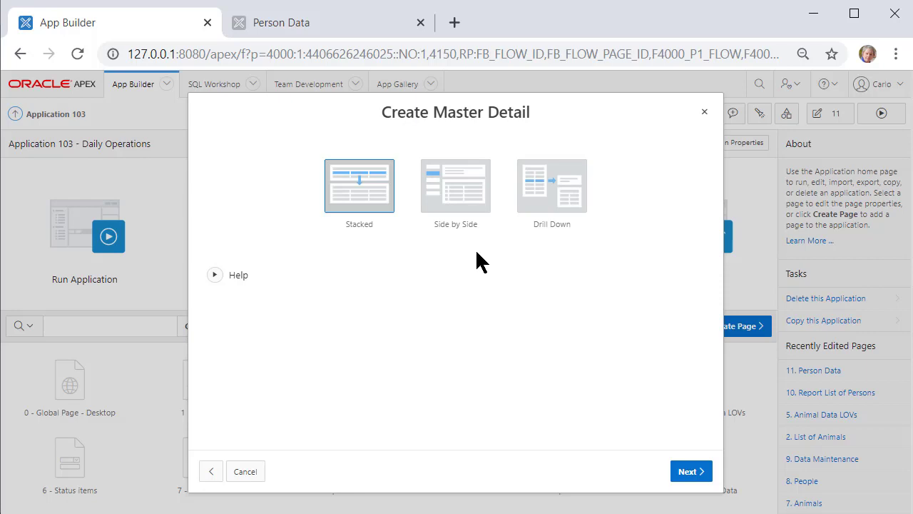
pyautogui.click(467, 183)
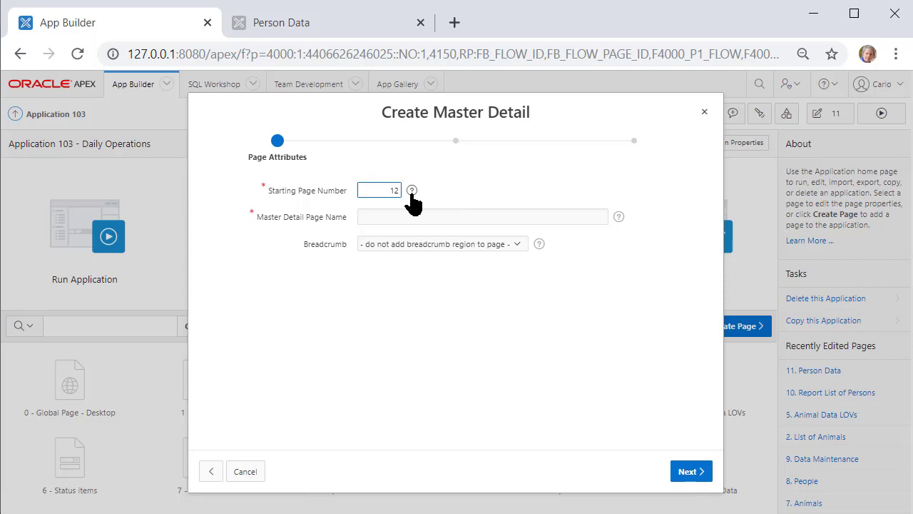
pyautogui.click(386, 216)
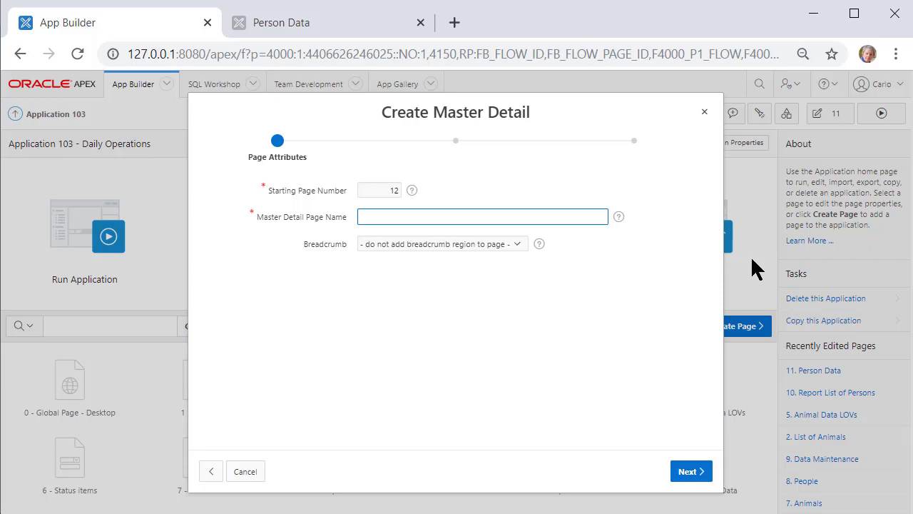
pyautogui.write('Perso')
pyautogui.press('BackSpace')
pyautogui.press('BackSpace')
pyautogui.press('BackSpace')
pyautogui.write('ople - Employees')
pyautogui.click(684, 474)
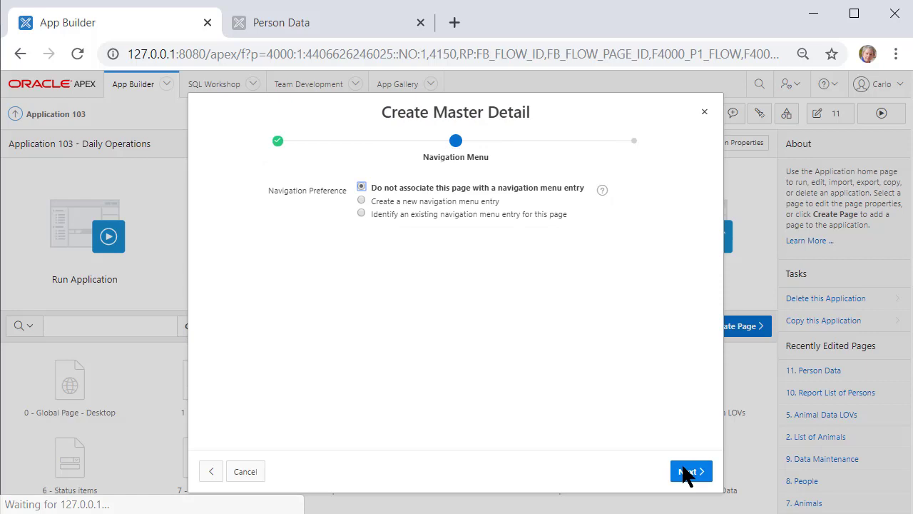
# Add a new navigation menu entry 'People - Employees (side-by-side)' under People
pyautogui.click(405, 201)
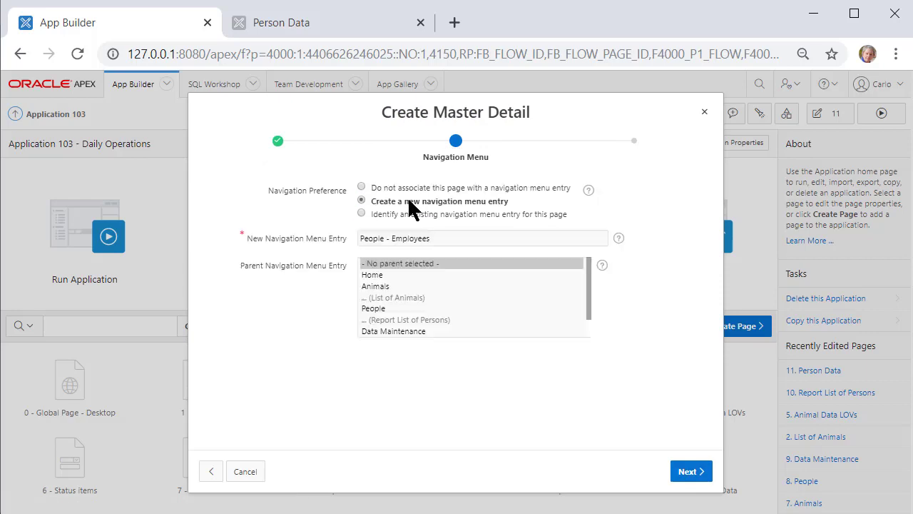
pyautogui.click(377, 309)
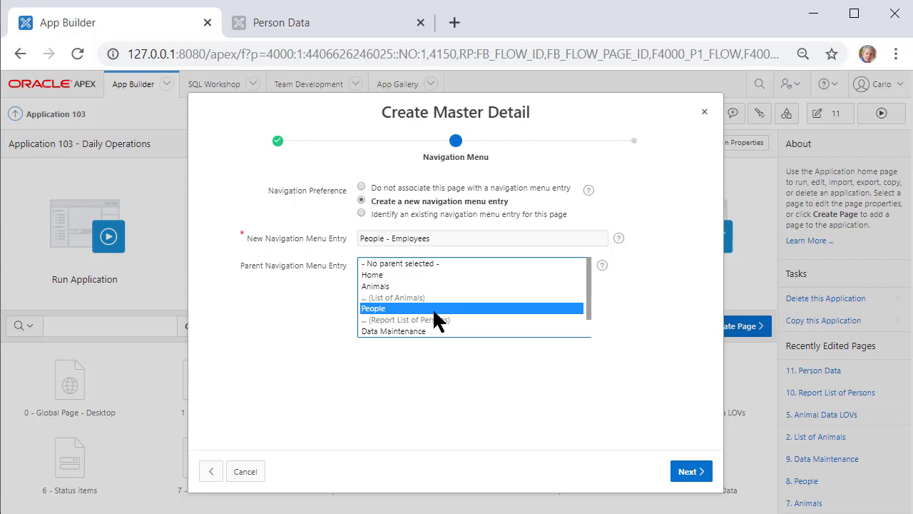
pyautogui.click(464, 241)
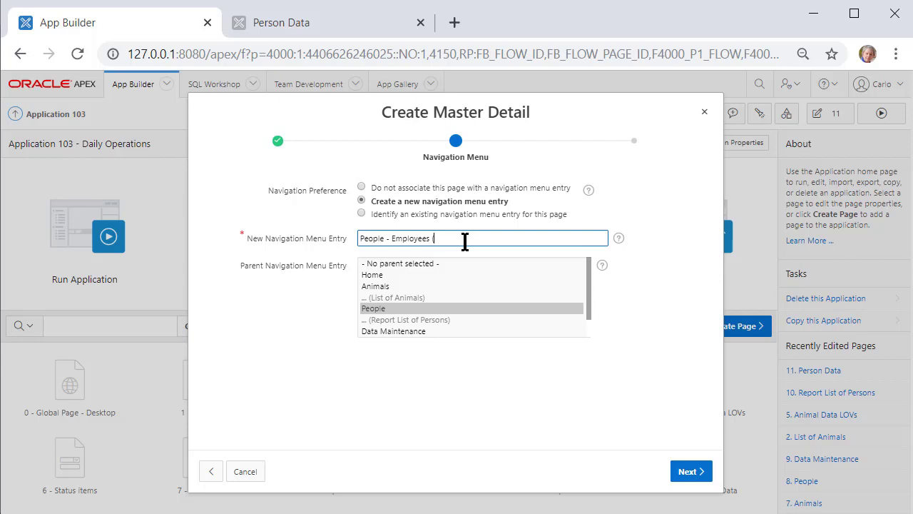
pyautogui.write('(side-by-side')
pyautogui.click(690, 476)
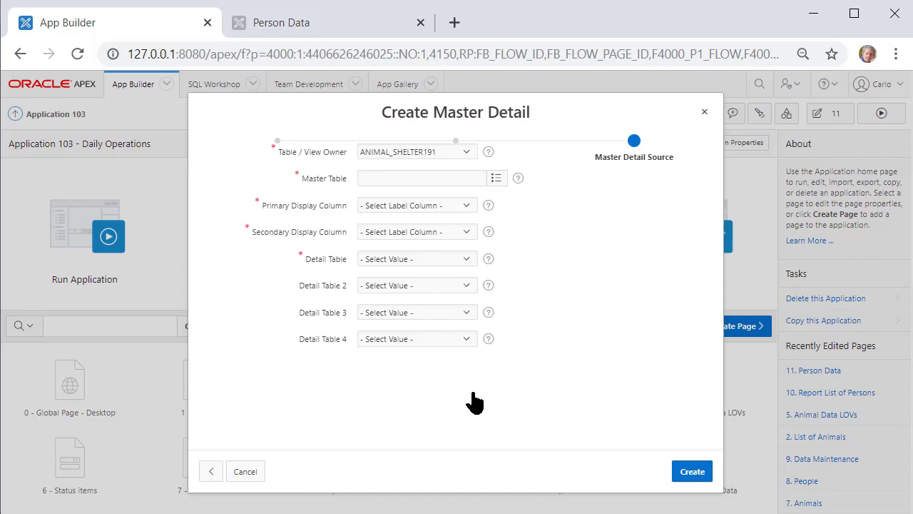
# Choose PERSONS (table) as the master table from the search dialog
pyautogui.click(495, 217)
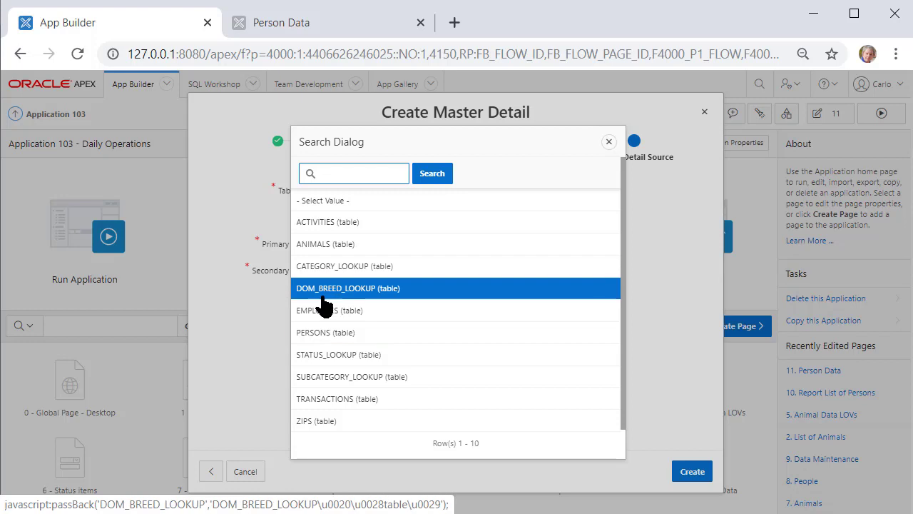
pyautogui.click(374, 338)
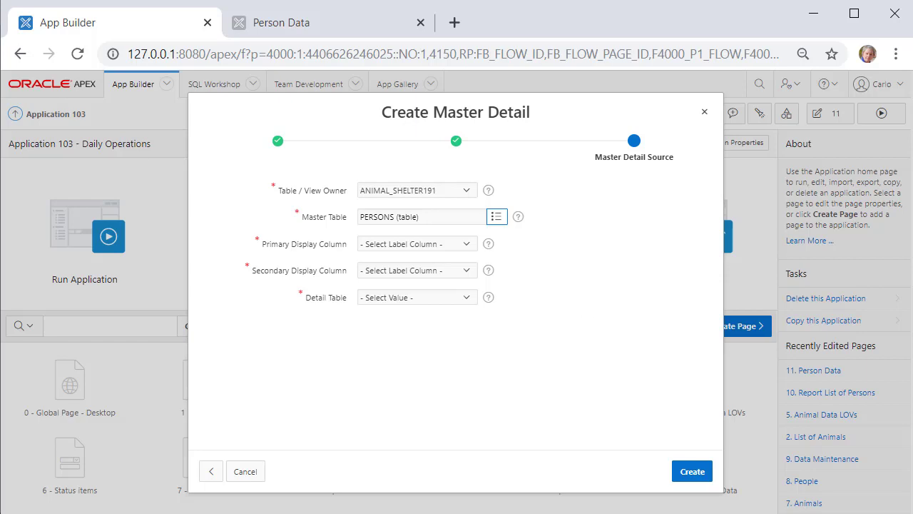
pyautogui.moveTo(545, 513)
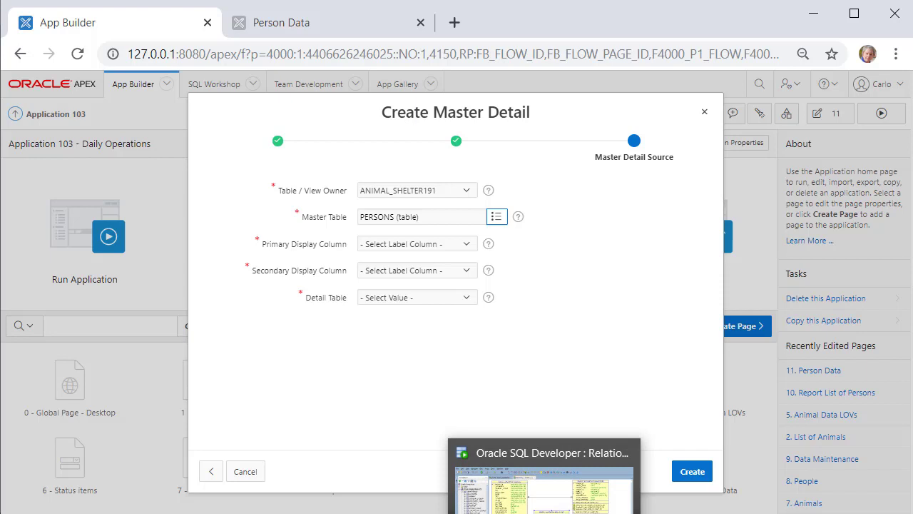
pyautogui.click(544, 485)
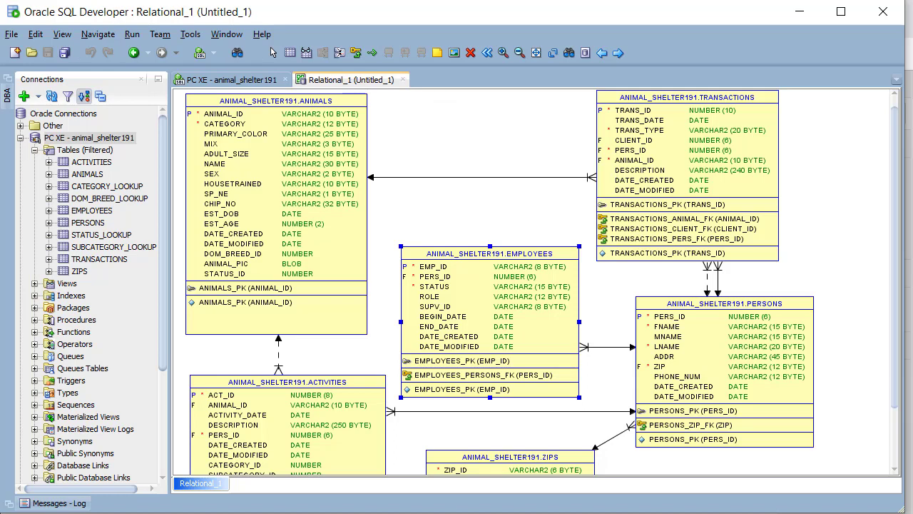
pyautogui.moveTo(544, 513)
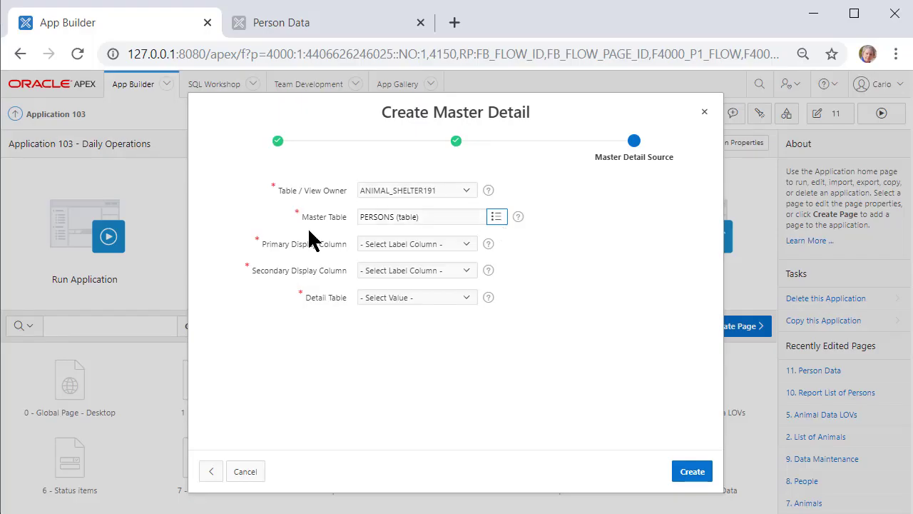
# Use LNAME and FNAME as display columns, EMPLOYEES as detail table, and create page 12
pyautogui.click(467, 244)
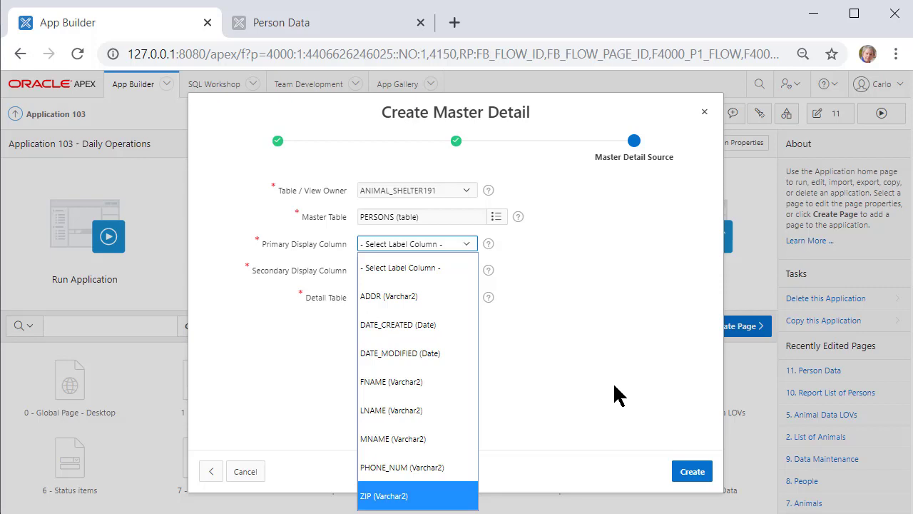
pyautogui.click(386, 410)
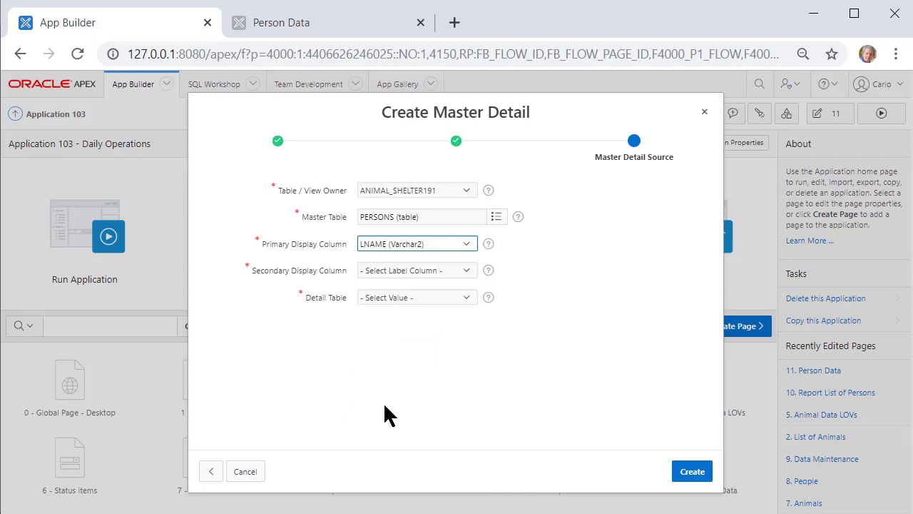
pyautogui.click(468, 271)
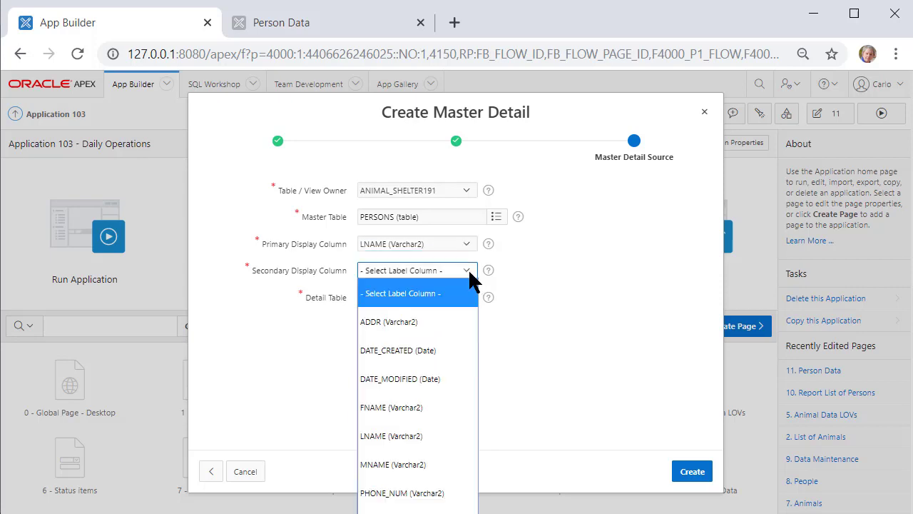
pyautogui.click(419, 413)
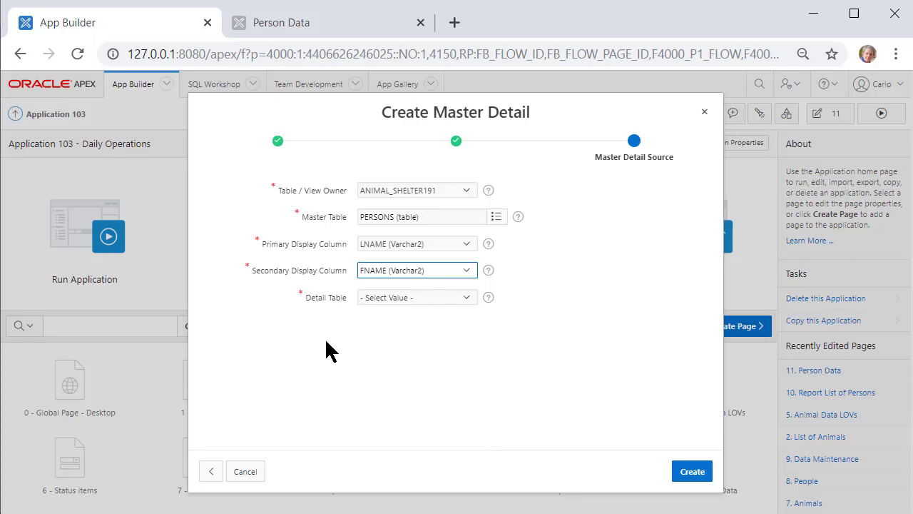
pyautogui.click(468, 298)
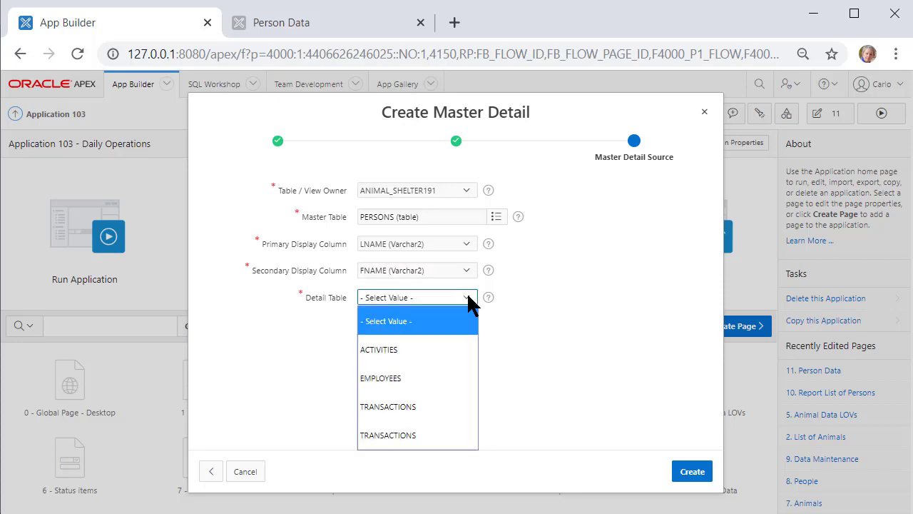
pyautogui.click(394, 379)
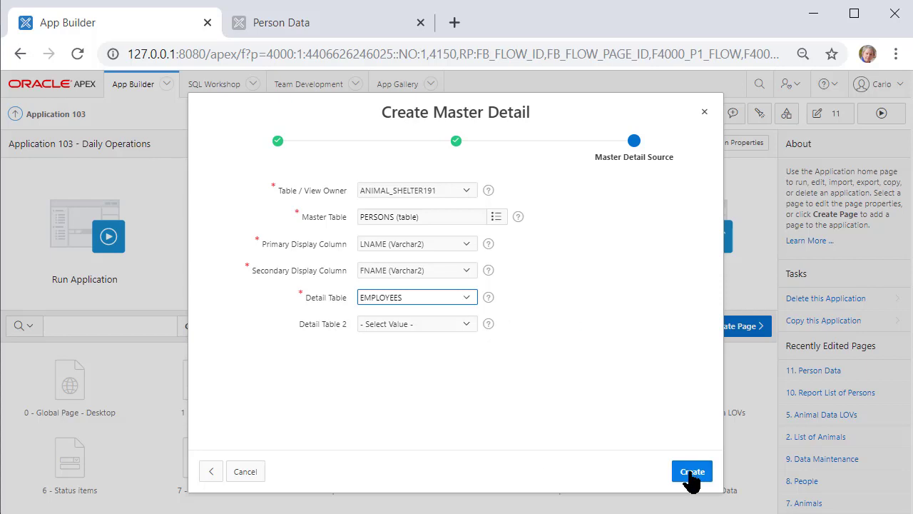
pyautogui.click(691, 472)
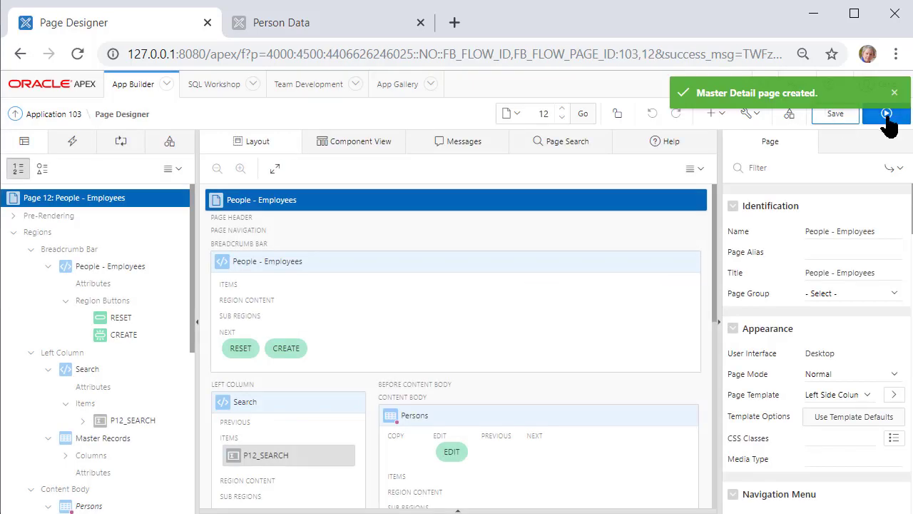
# Save and run the new page, then search the people list by a last name
pyautogui.click(887, 115)
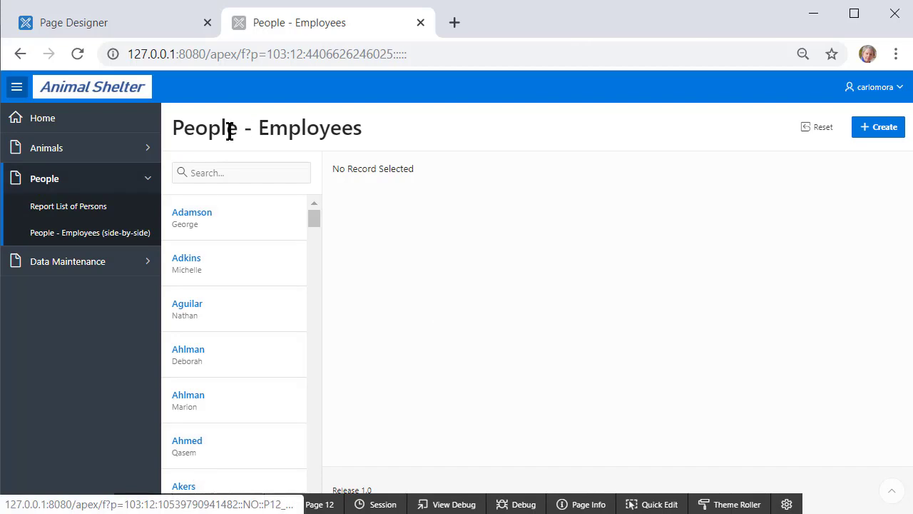
pyautogui.click(257, 174)
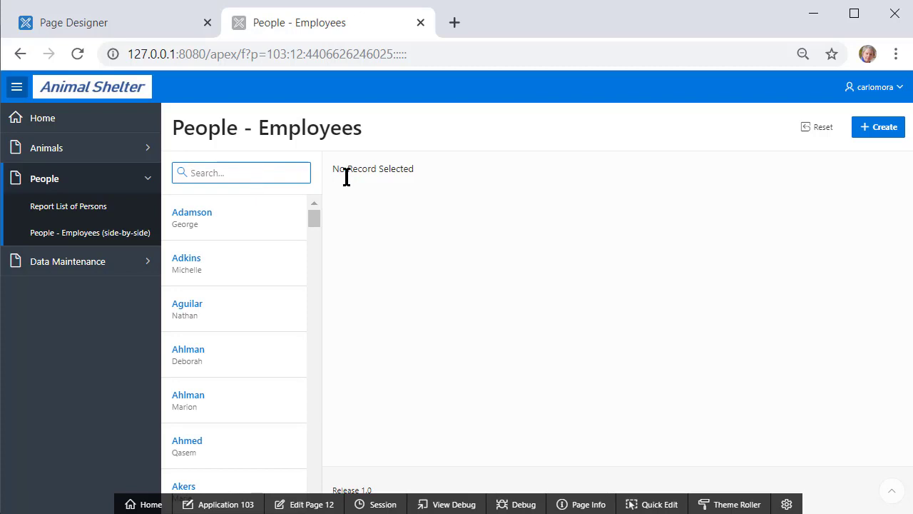
pyautogui.write('Sanchez')
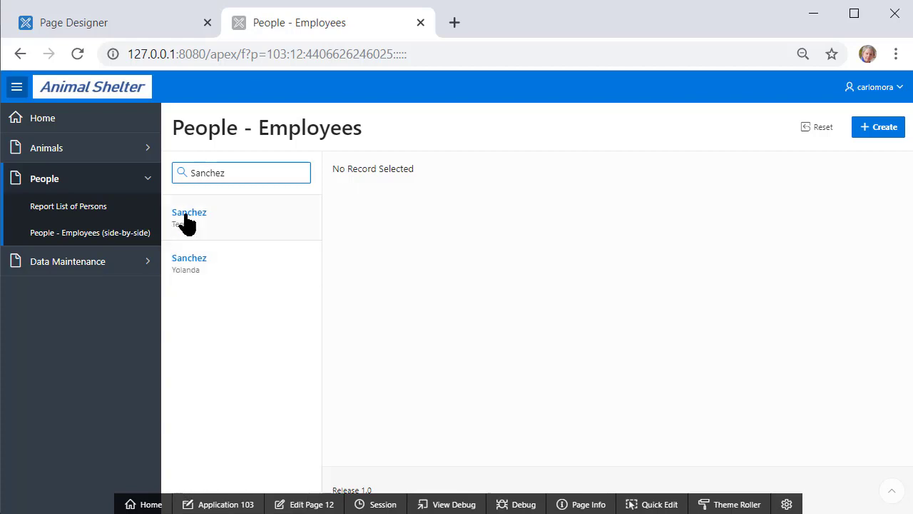
# Compare both matching people's employee details, then select the search box text
pyautogui.click(185, 264)
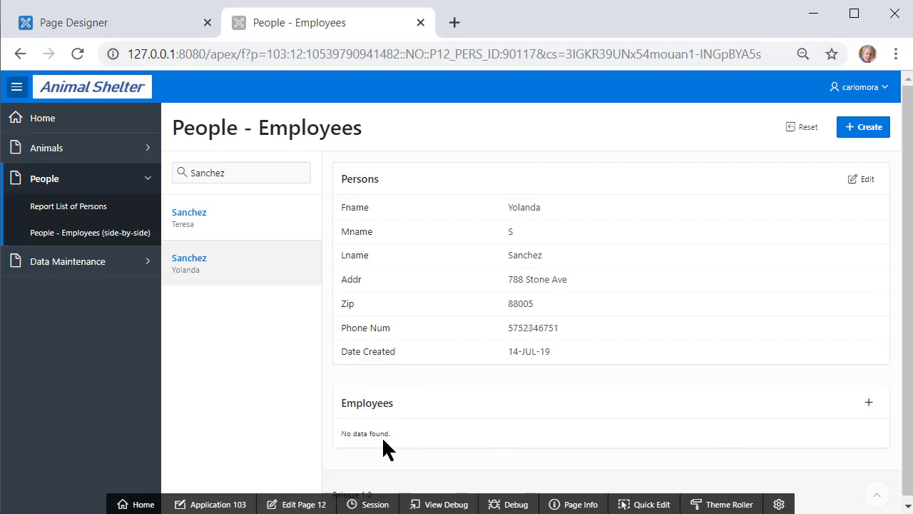
pyautogui.click(188, 224)
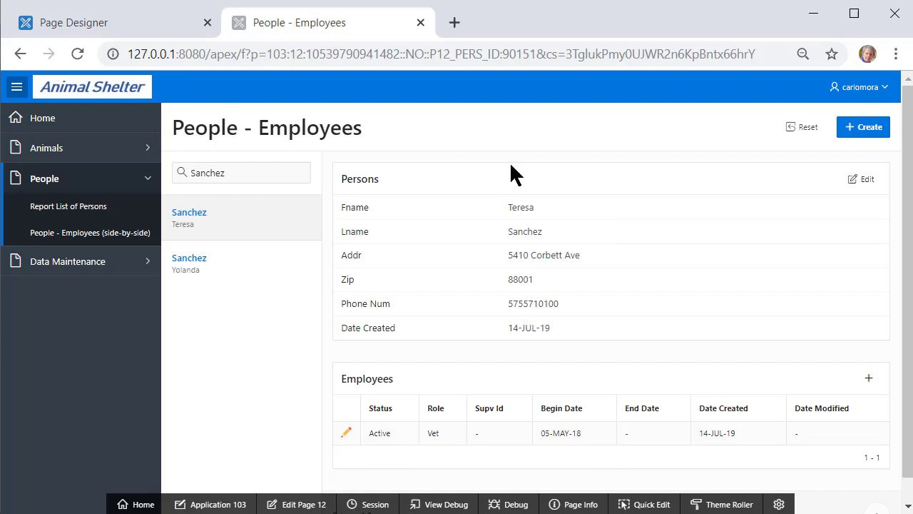
pyautogui.click(179, 270)
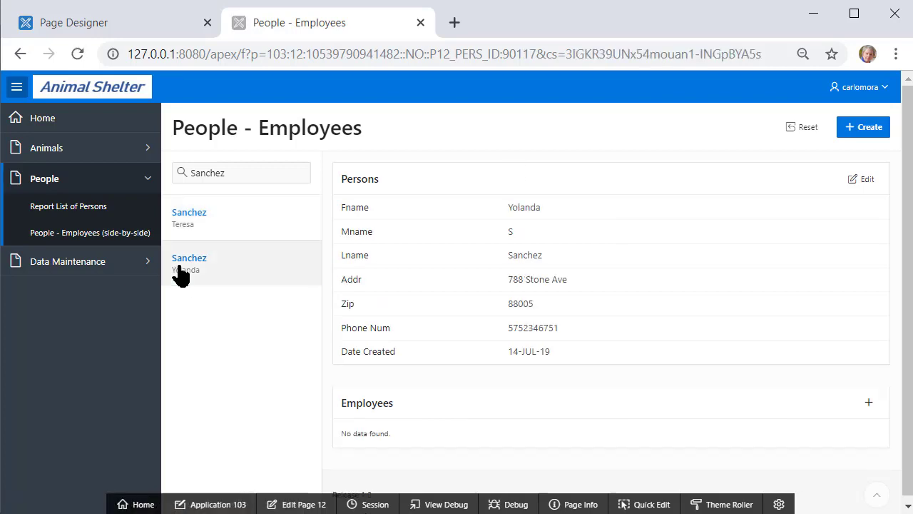
pyautogui.click(246, 173)
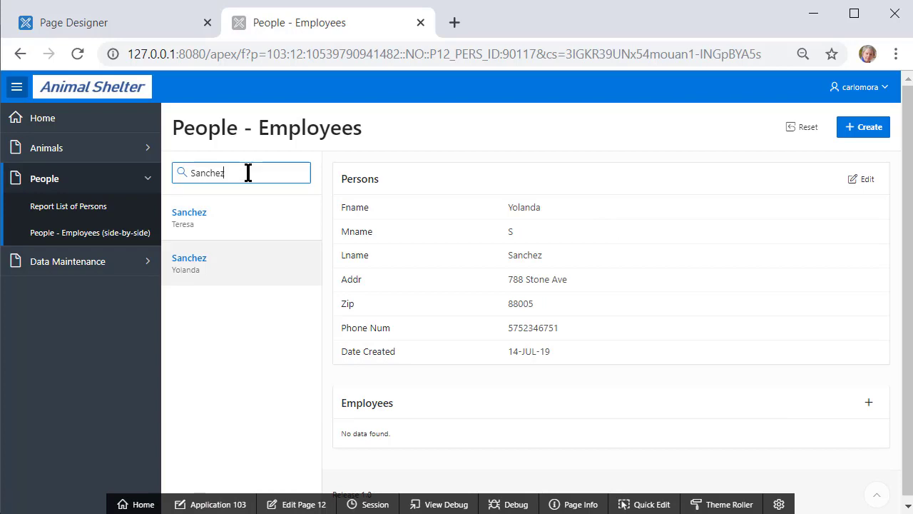
pyautogui.moveTo(250, 173); pyautogui.dragTo(172, 172)
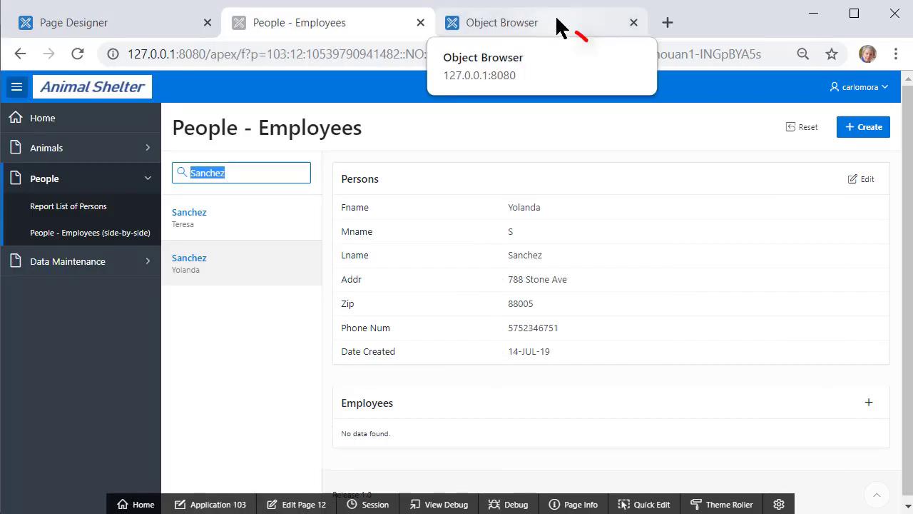
# In the PERSONS table data, select the second matching person's Pers Id
pyautogui.click(559, 27)
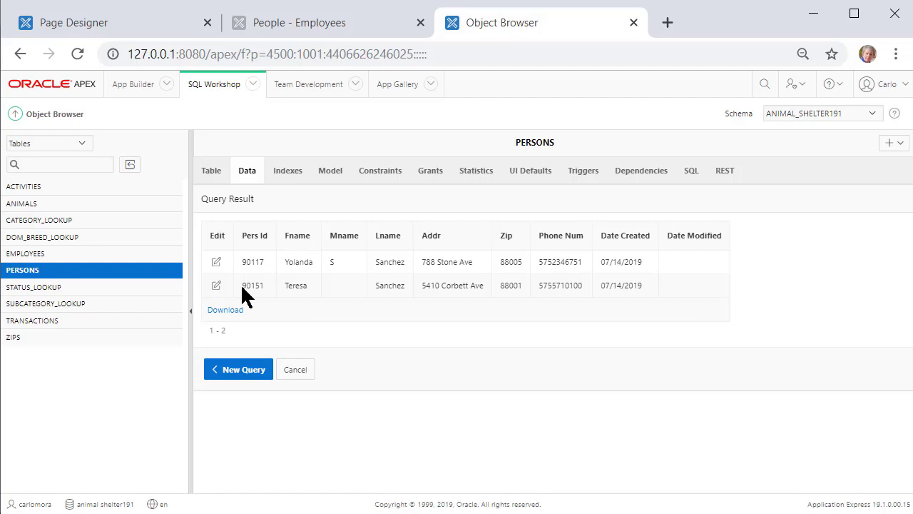
pyautogui.moveTo(243, 285); pyautogui.dragTo(269, 286)
pyautogui.hotkey('ctrl', 'c')
# Paste the Pers Id into the People - Employees search, then open page 12 for editing
pyautogui.click(328, 24)
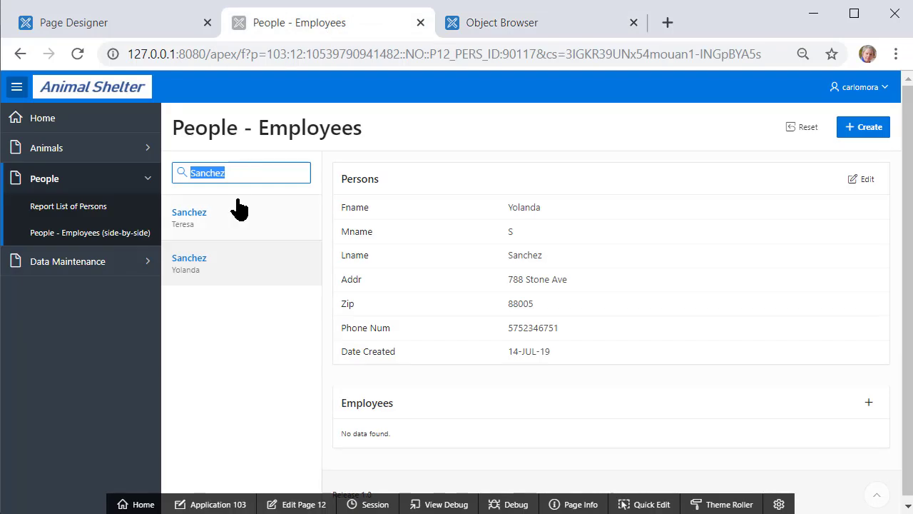
pyautogui.hotkey('ctrl', 'v')
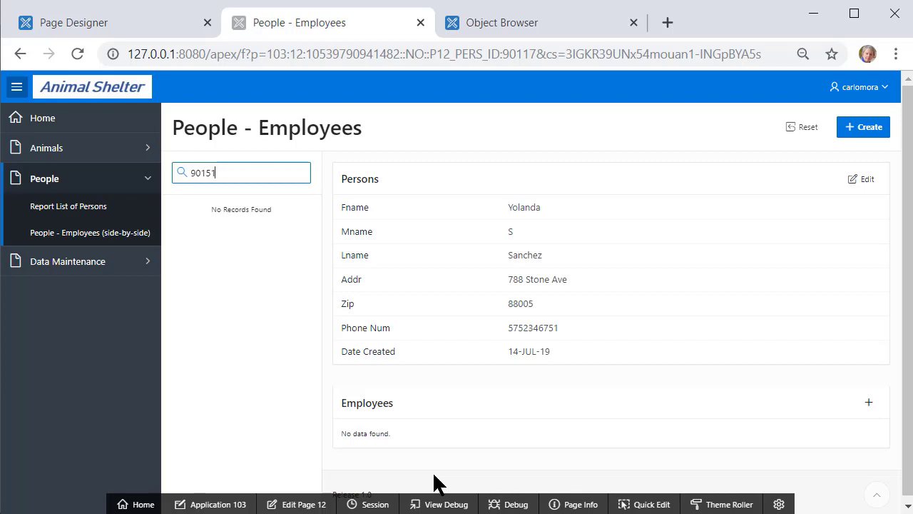
pyautogui.click(301, 502)
# Select the Master Records region and open its SQL Query in the code editor
pyautogui.click(415, 296)
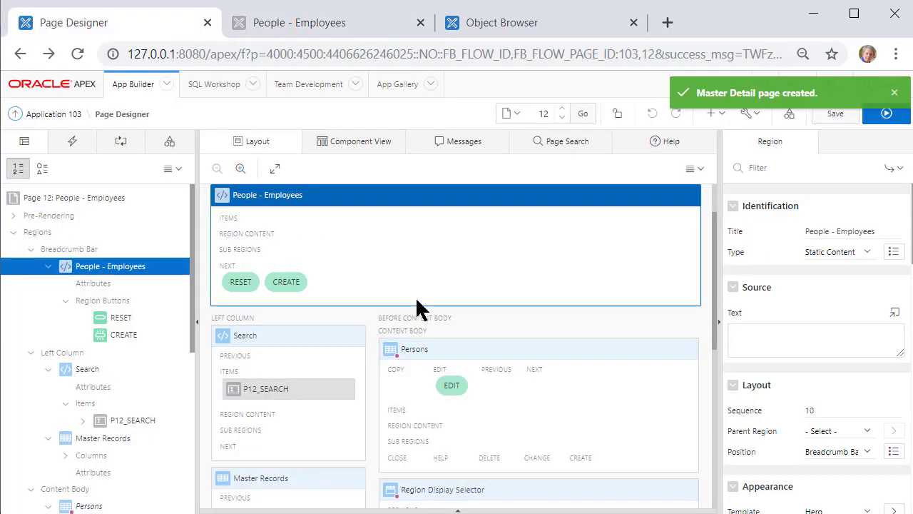
pyautogui.click(114, 438)
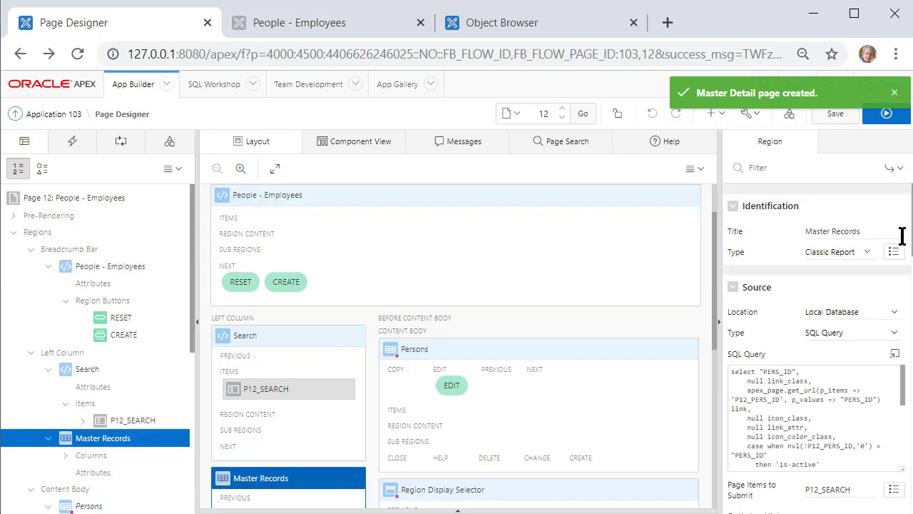
pyautogui.scroll(-3, 831, 238)
pyautogui.scroll(3, 832, 238)
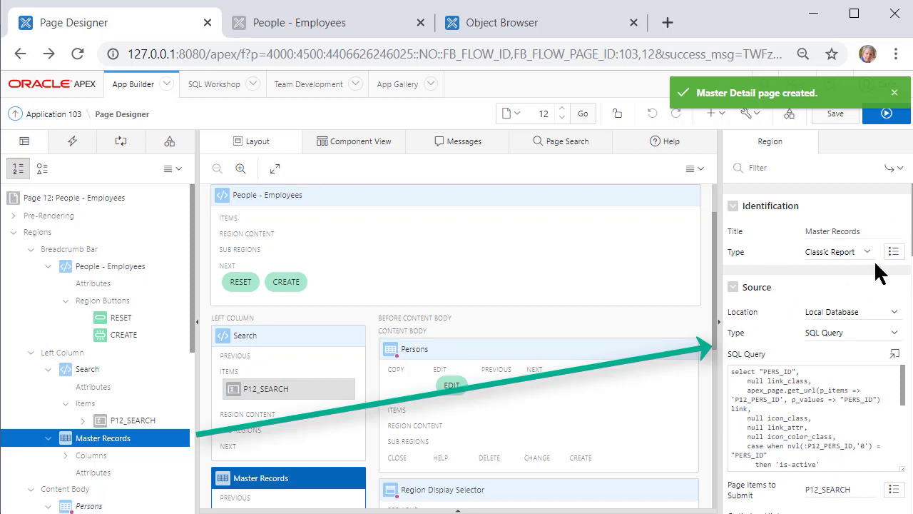
pyautogui.click(893, 355)
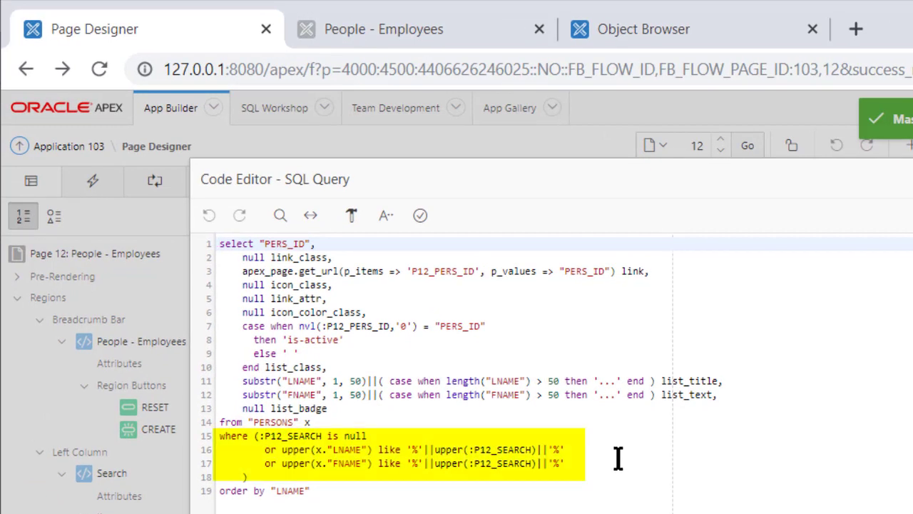
# Copy the FNAME condition onto a new line, change it to PERS_ID, and apply the query
pyautogui.click(588, 465)
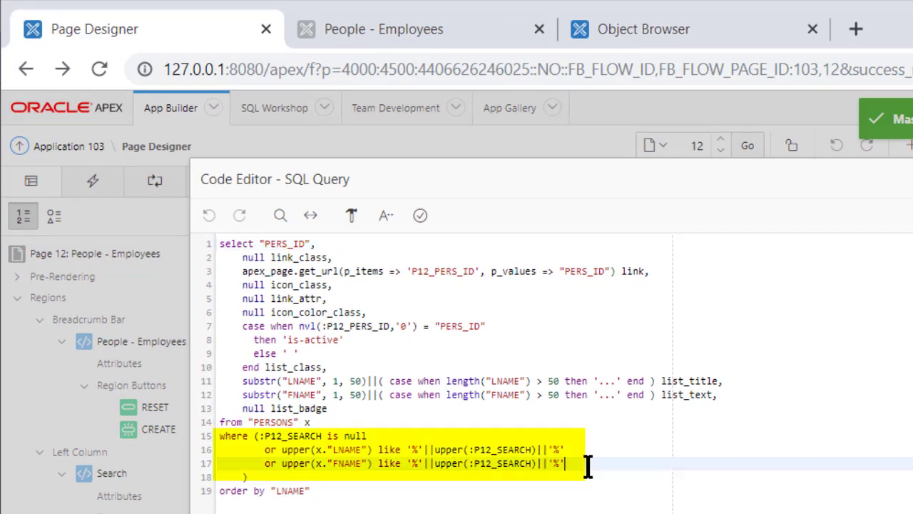
pyautogui.press('Return')
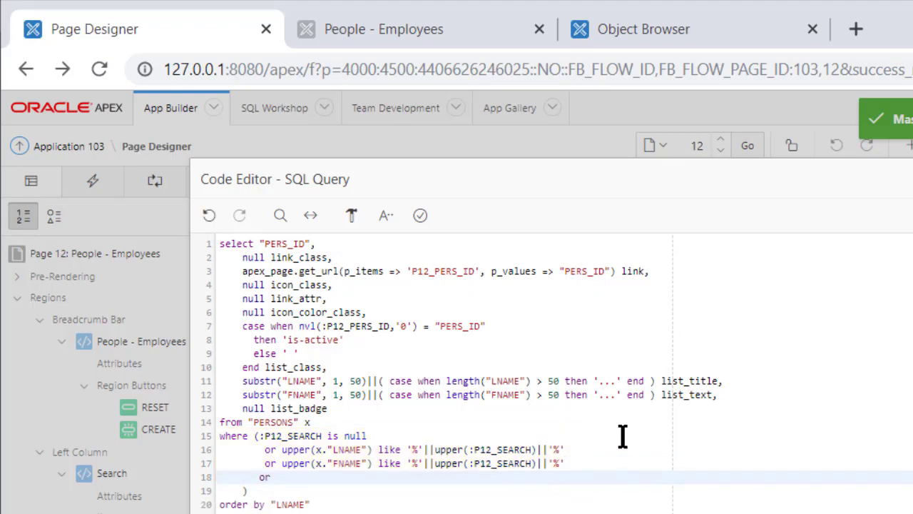
pyautogui.moveTo(281, 464); pyautogui.dragTo(568, 462)
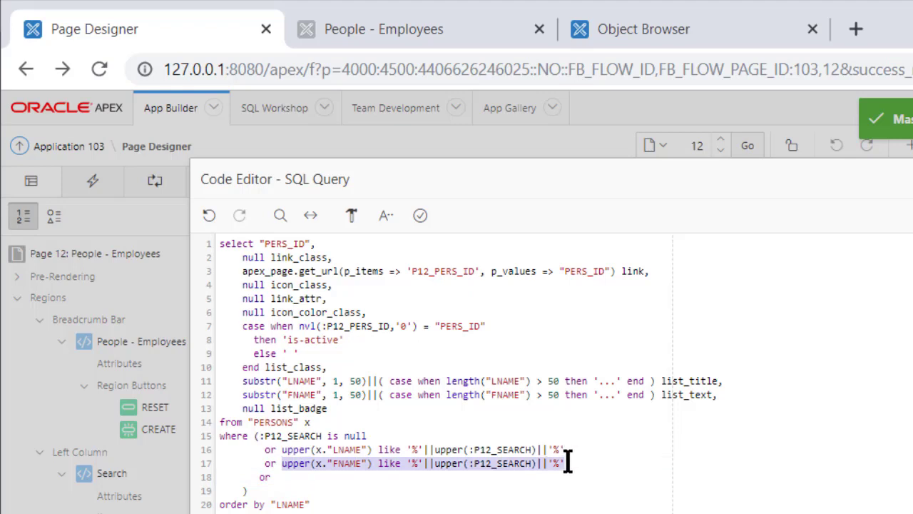
pyautogui.hotkey('ctrl', 'c')
pyautogui.click(418, 476)
pyautogui.hotkey('ctrl', 'v')
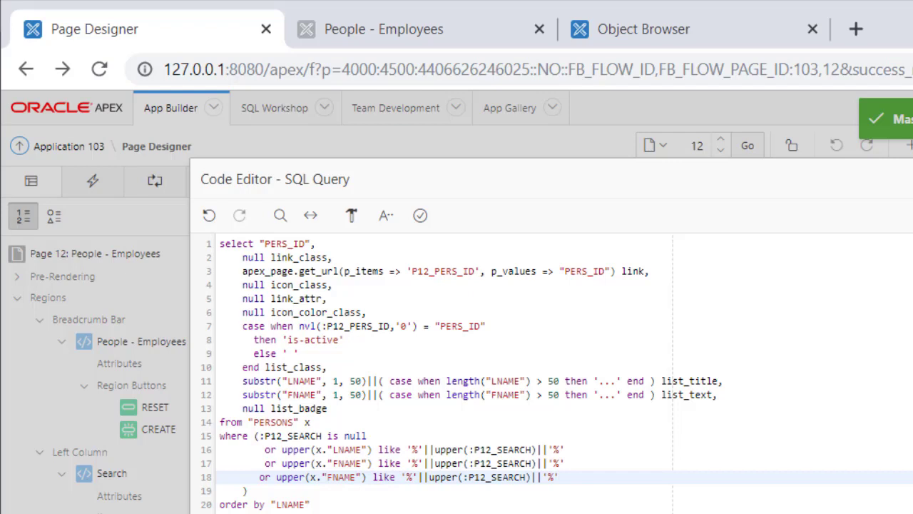
pyautogui.click(356, 476)
pyautogui.press('BackSpace')
pyautogui.press('BackSpace')
pyautogui.press('BackSpace')
pyautogui.press('BackSpace')
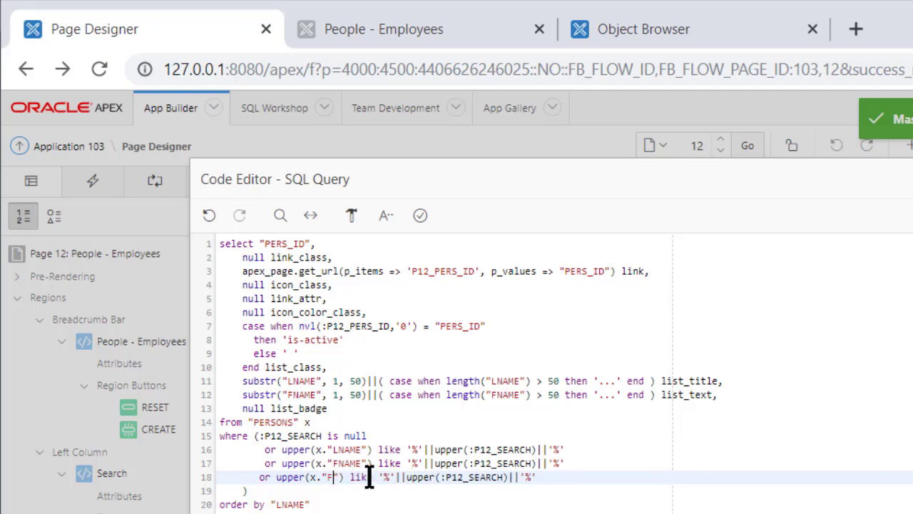
pyautogui.press('BackSpace')
pyautogui.write('PER')
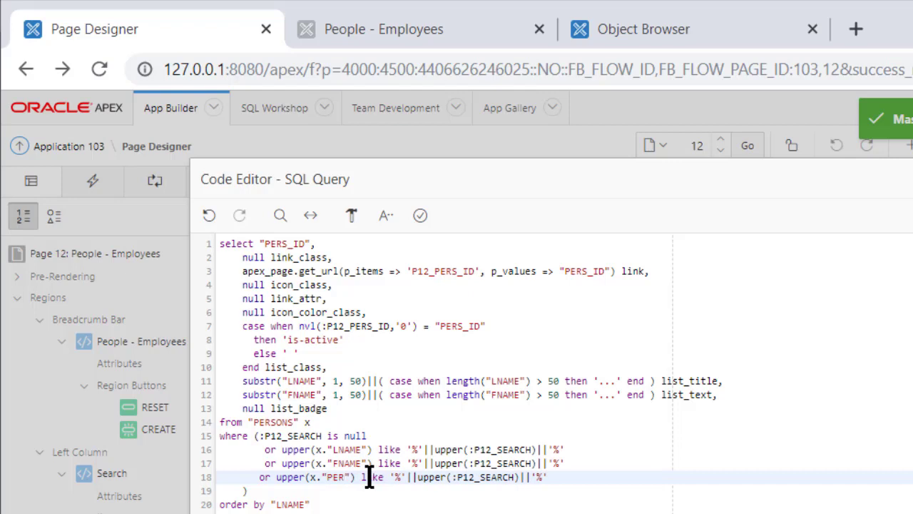
pyautogui.write('S_ID')
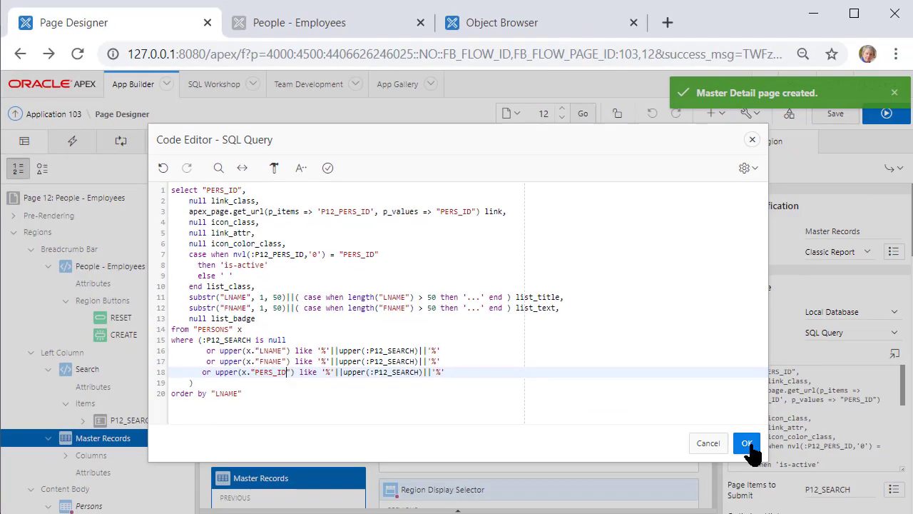
pyautogui.click(747, 443)
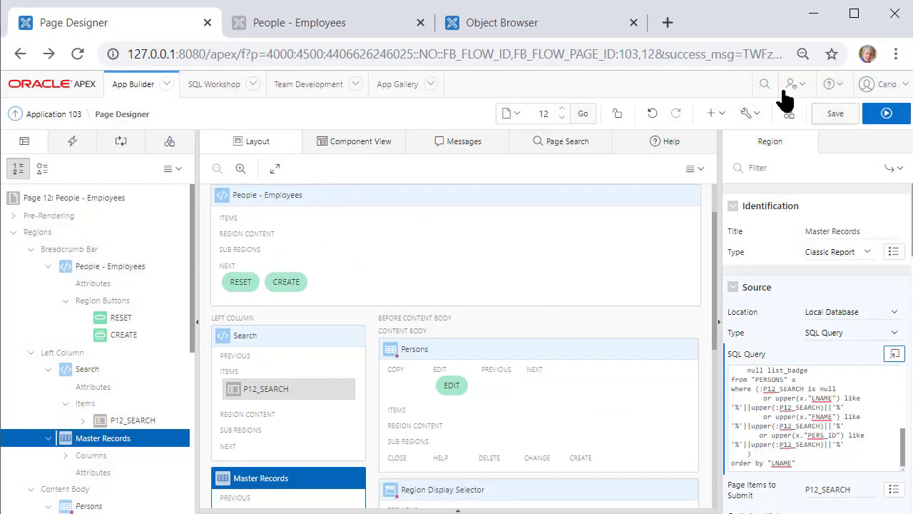
# Save and run the page, then search the people list by a person ID number
pyautogui.click(888, 116)
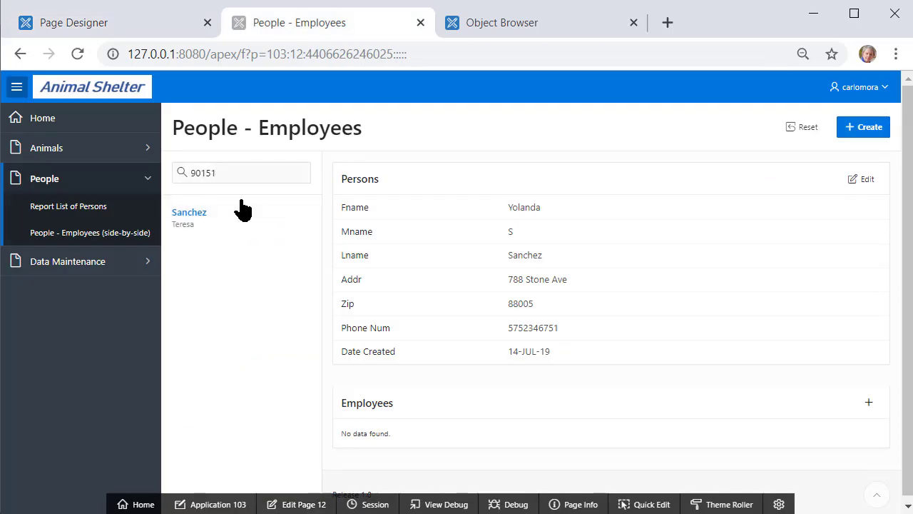
pyautogui.click(257, 180)
pyautogui.doubleClick(212, 179)
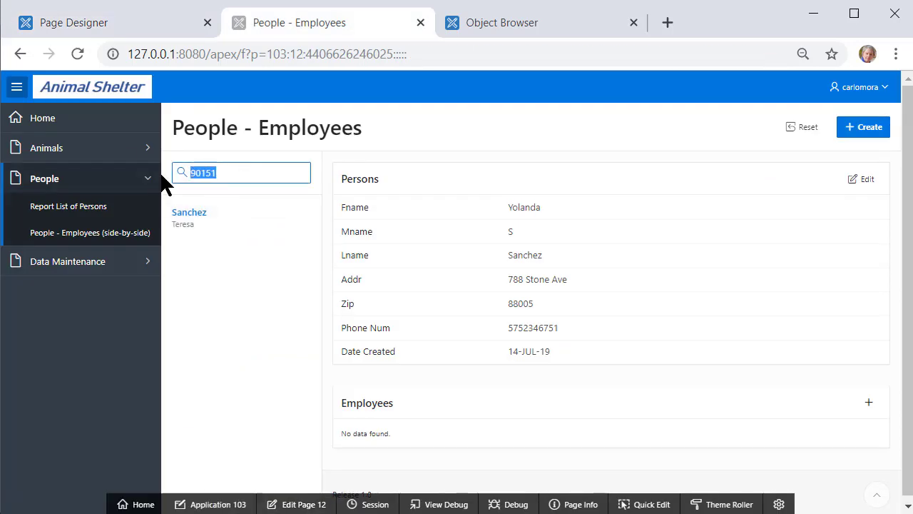
pyautogui.press('Right')
pyautogui.press('BackSpace')
pyautogui.press('BackSpace')
pyautogui.press('BackSpace')
pyautogui.press('BackSpace')
pyautogui.press('BackSpace')
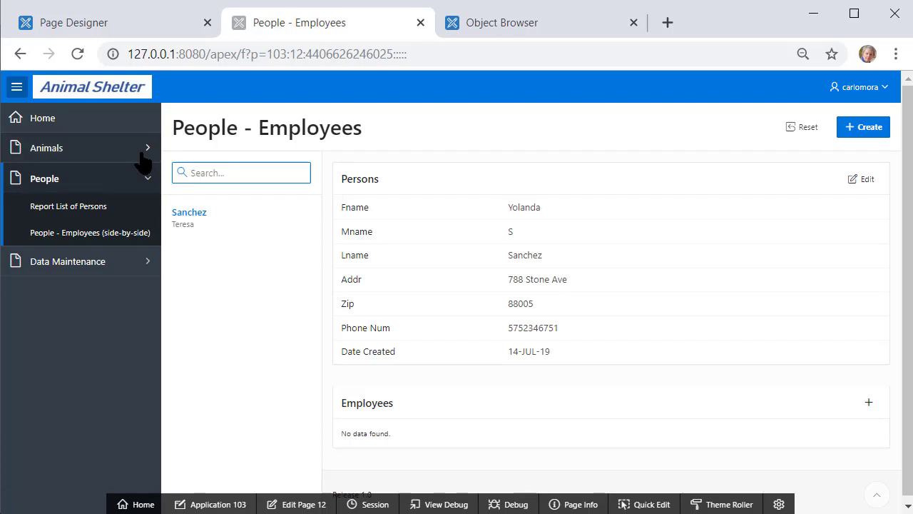
pyautogui.write('1122')
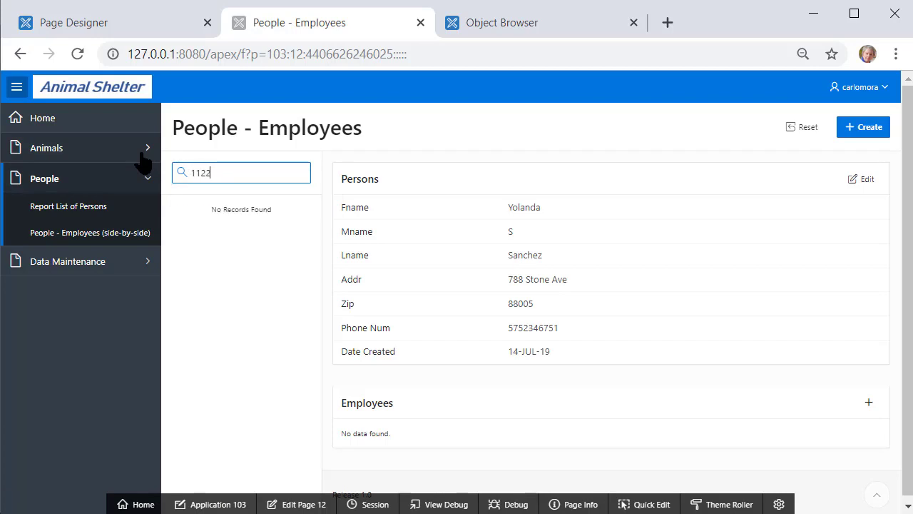
pyautogui.press('BackSpace')
pyautogui.press('BackSpace')
pyautogui.press('BackSpace')
pyautogui.press('BackSpace')
pyautogui.hotkey('ctrl', 'v')
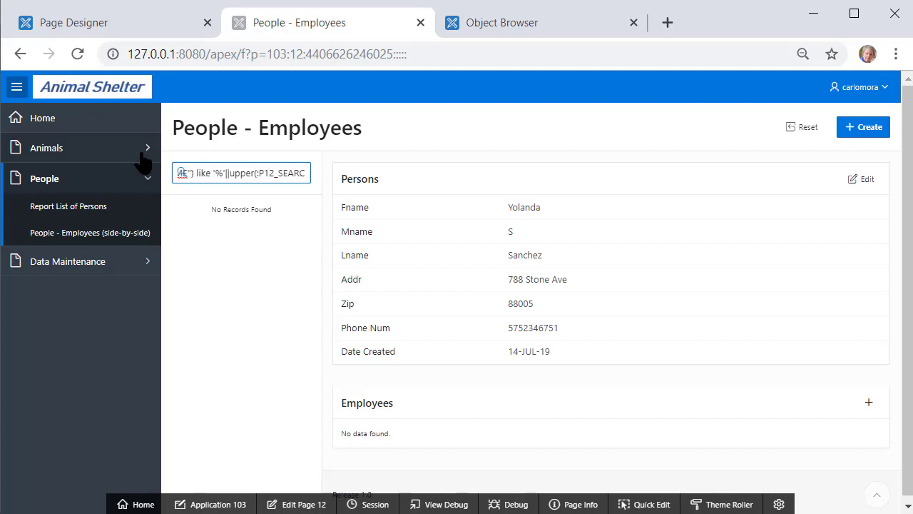
pyautogui.press('BackSpace')
pyautogui.press('BackSpace')
pyautogui.press('BackSpace')
pyautogui.press('BackSpace')
pyautogui.press('BackSpace')
pyautogui.press('BackSpace')
pyautogui.press('BackSpace')
pyautogui.press('BackSpace')
pyautogui.press('BackSpace')
pyautogui.press('BackSpace')
pyautogui.press('BackSpace')
pyautogui.press('BackSpace')
pyautogui.press('BackSpace')
pyautogui.press('BackSpace')
pyautogui.press('BackSpace')
pyautogui.press('BackSpace')
pyautogui.press('BackSpace')
pyautogui.press('BackSpace')
pyautogui.press('BackSpace')
pyautogui.press('BackSpace')
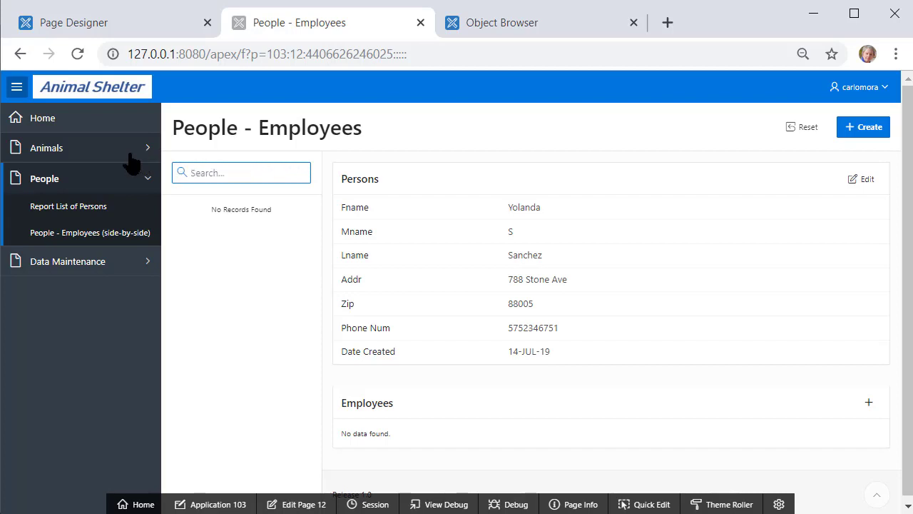
pyautogui.write('9')
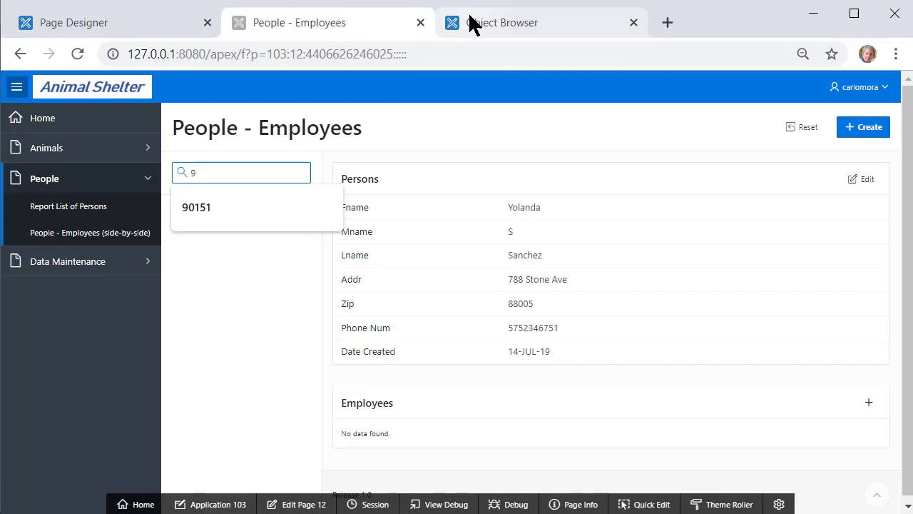
pyautogui.write('0151')
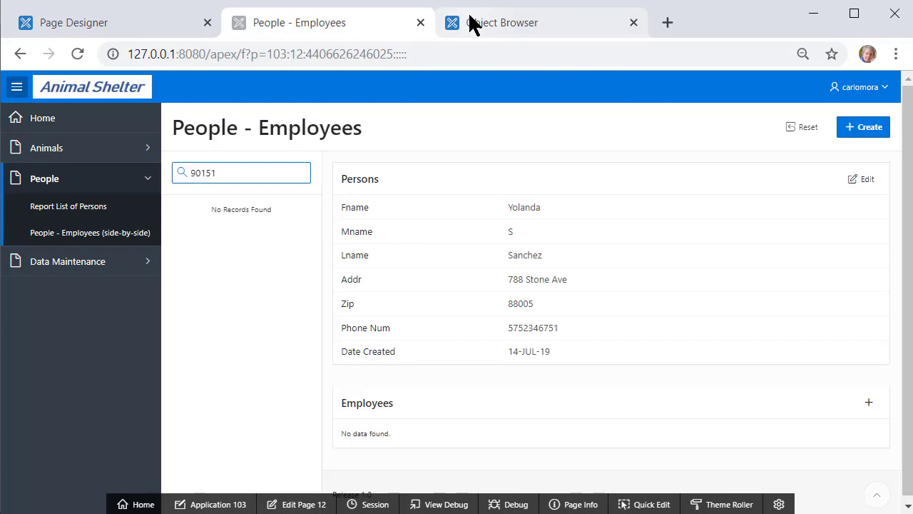
pyautogui.press('Return')
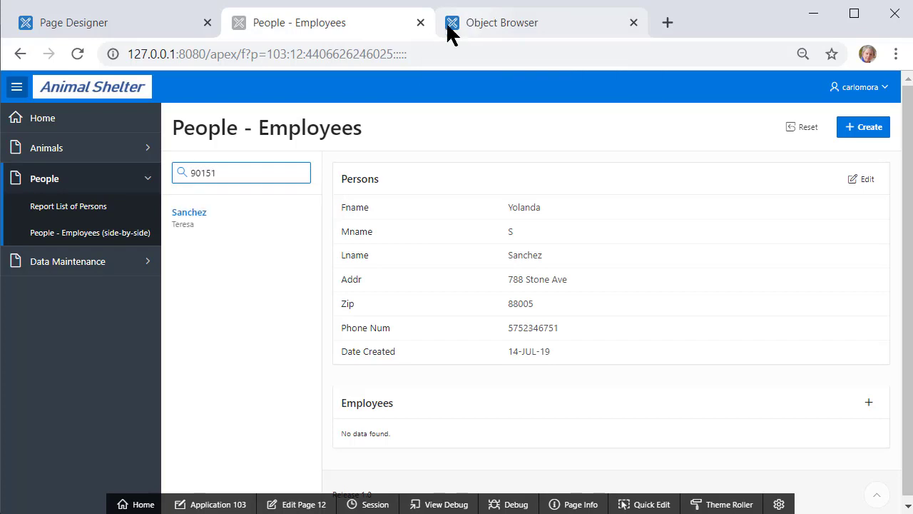
# Check that the found person shows an Active Vet employee record, then return to Page Designer
pyautogui.click(181, 223)
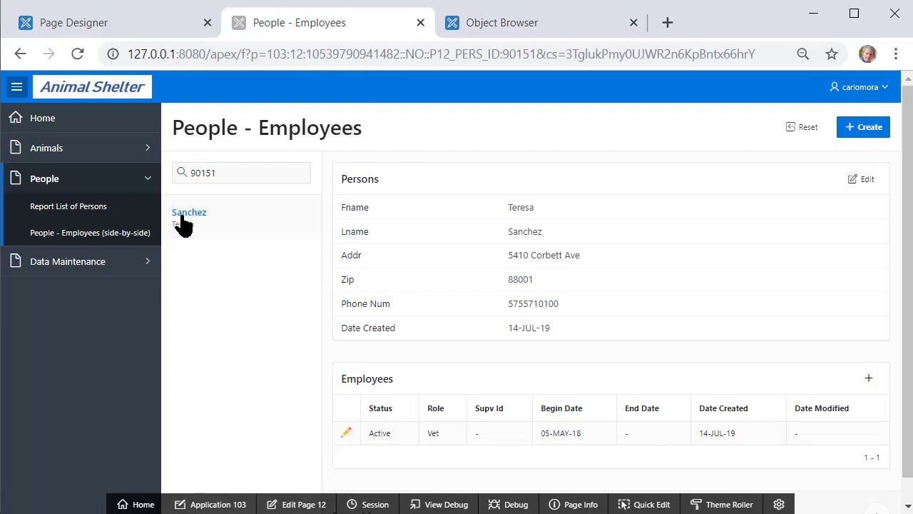
pyautogui.click(285, 171)
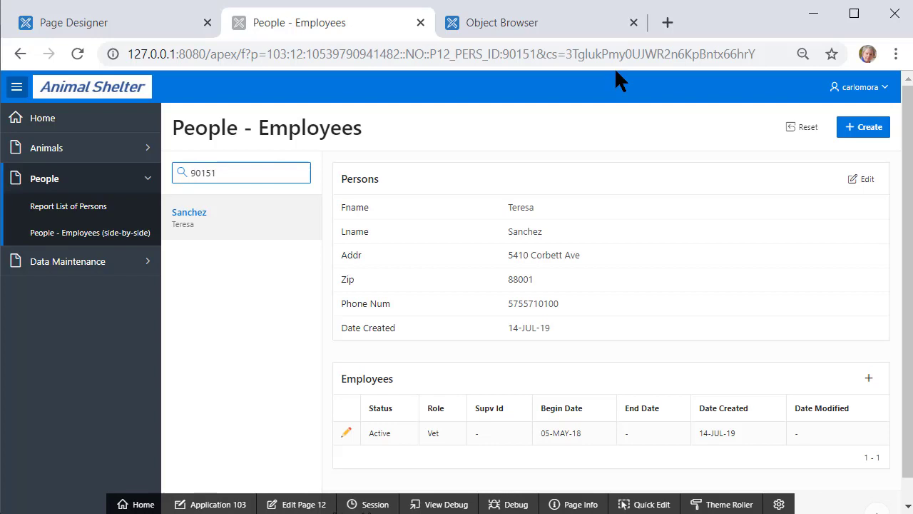
pyautogui.click(153, 25)
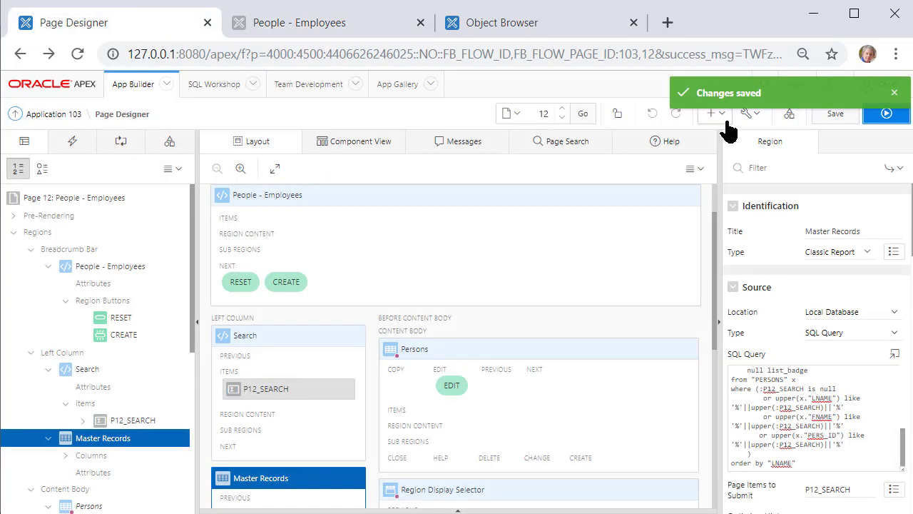
# Start a Drill Down Master Detail page with pages named Person and Employee
pyautogui.click(719, 116)
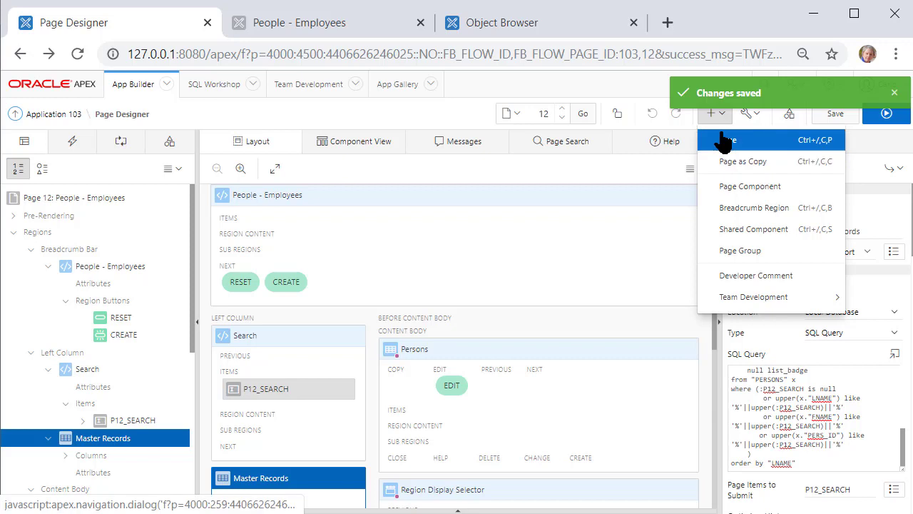
pyautogui.click(726, 141)
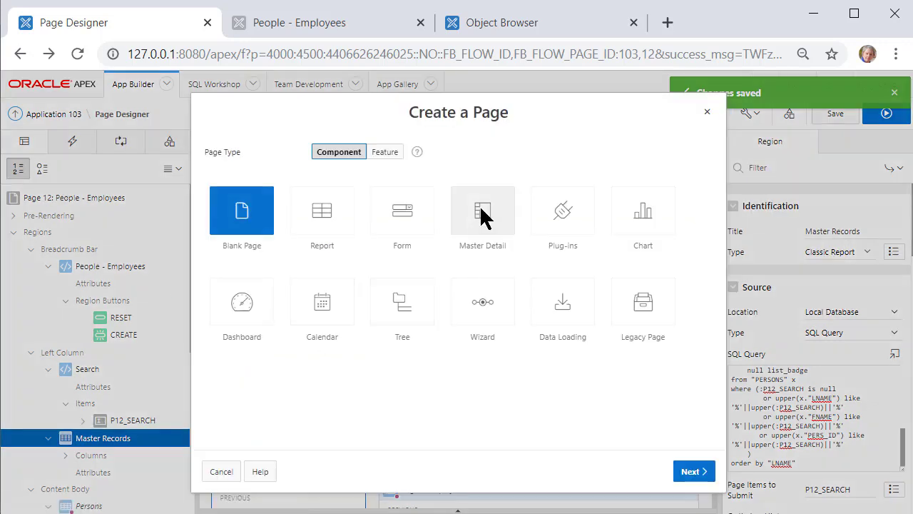
pyautogui.click(482, 217)
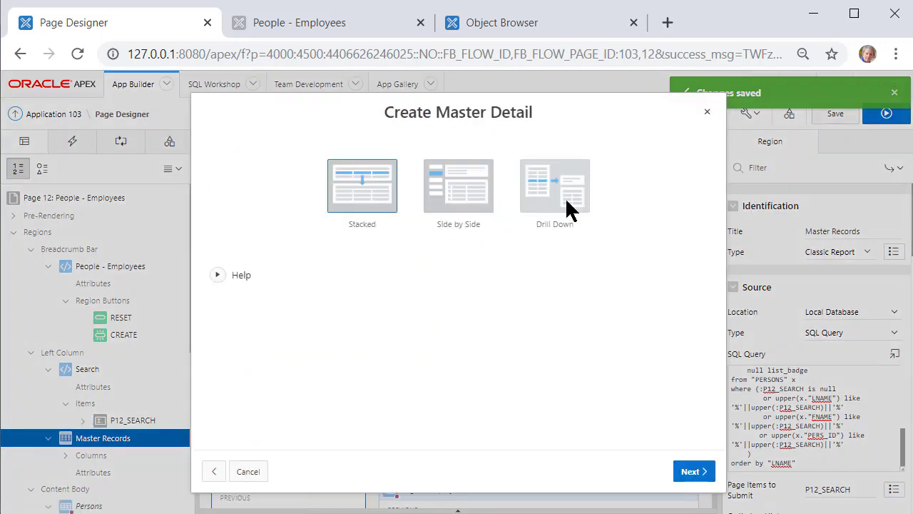
pyautogui.click(526, 189)
pyautogui.click(402, 216)
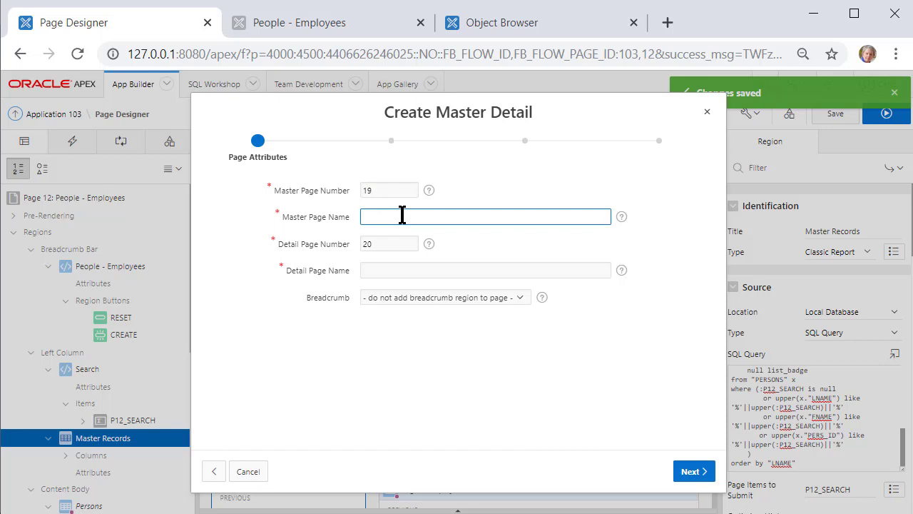
pyautogui.write('Person')
pyautogui.press('Tab')
pyautogui.write('Employee')
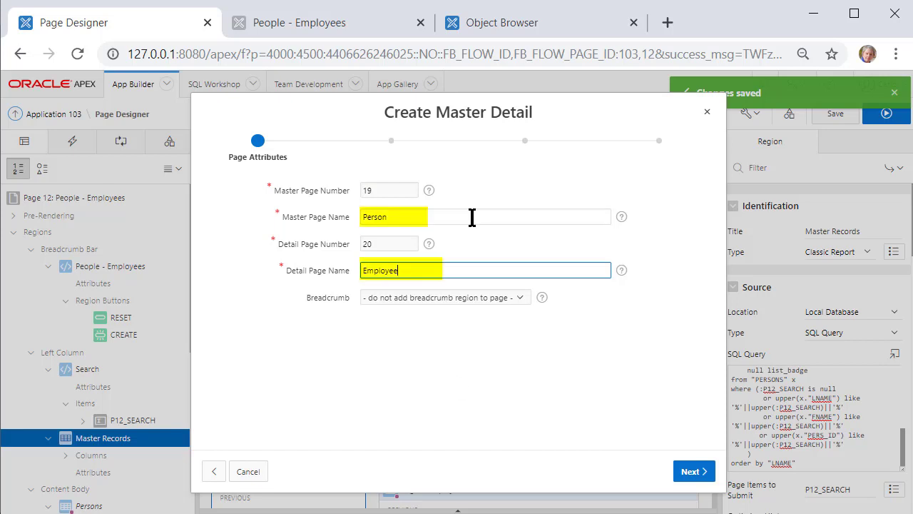
pyautogui.click(690, 471)
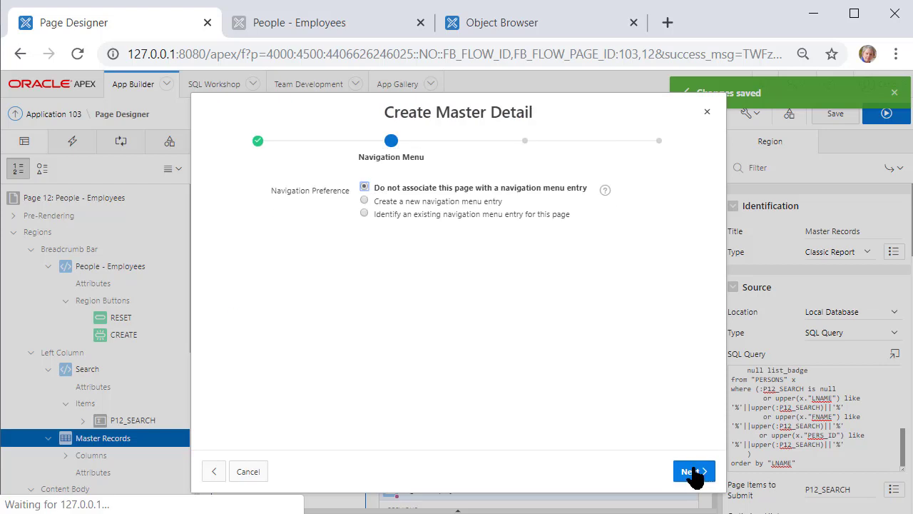
# Add a new navigation menu entry 'Person - Employees (drill-down)' under People
pyautogui.click(420, 202)
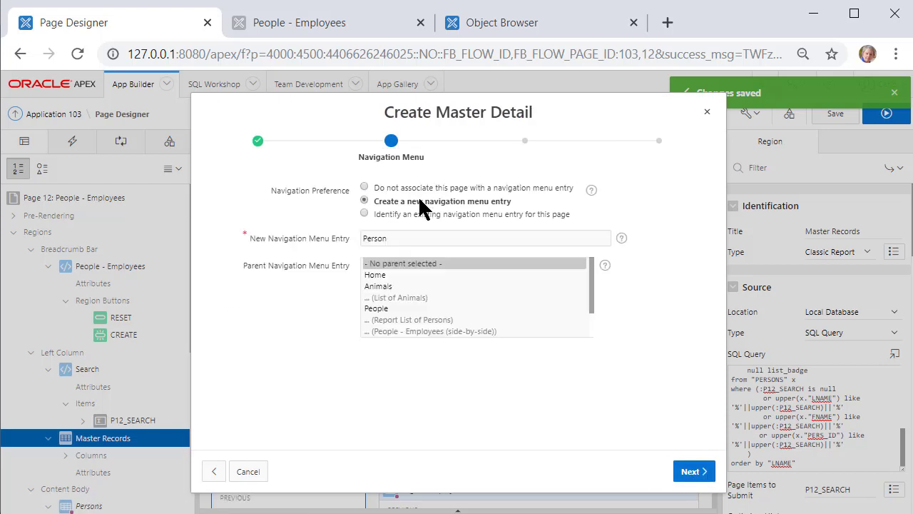
pyautogui.click(425, 236)
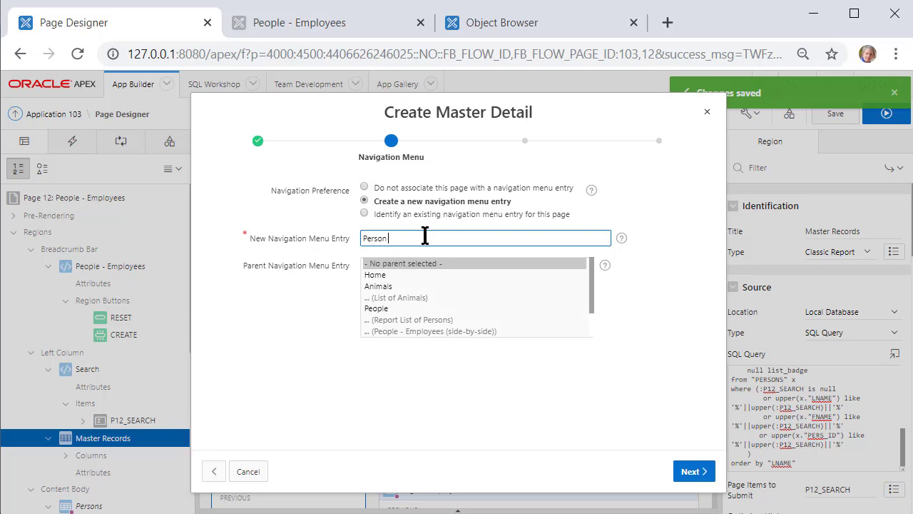
pyautogui.write('- Employees (drill-down)')
pyautogui.click(382, 308)
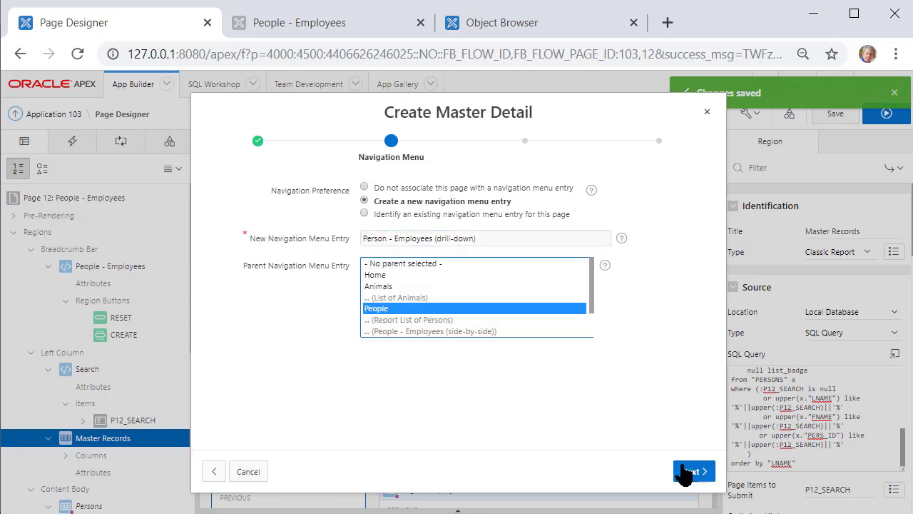
pyautogui.click(687, 472)
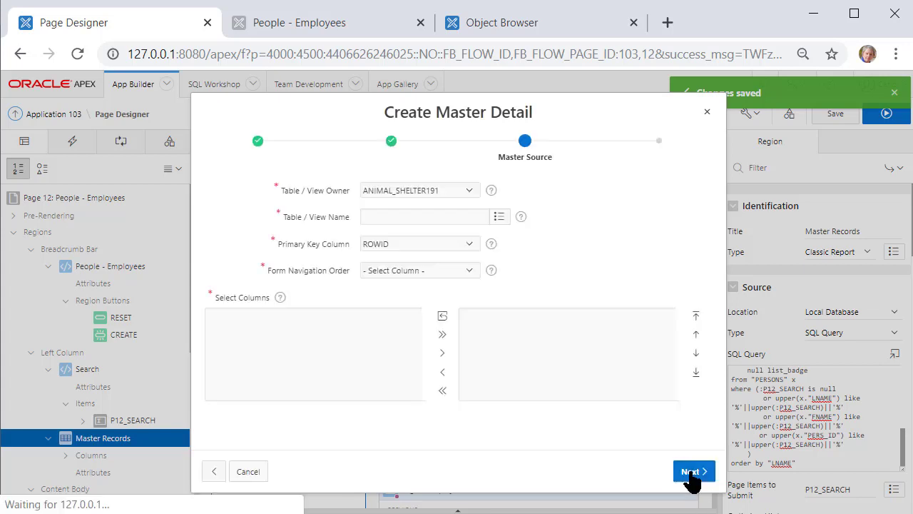
# Use the PERSONS table as master source, with PERS_ID as primary key and navigation order
pyautogui.click(500, 217)
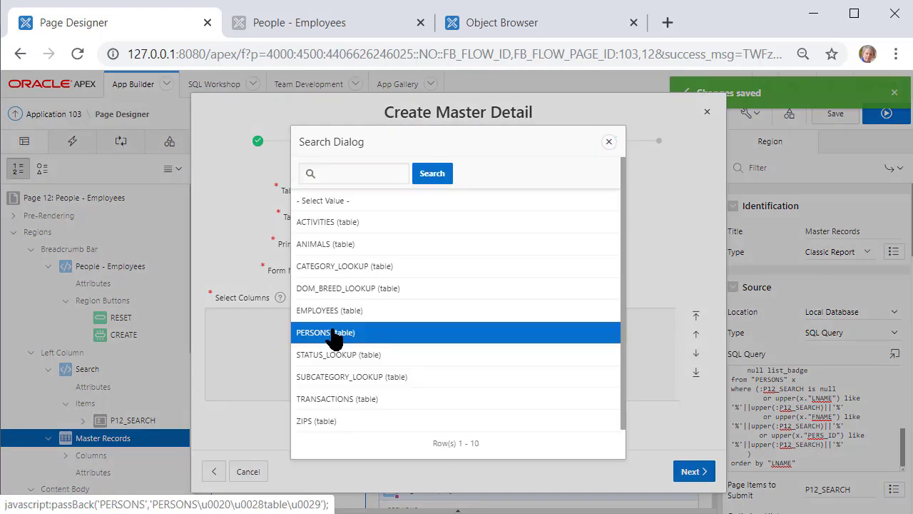
pyautogui.click(335, 332)
pyautogui.click(472, 243)
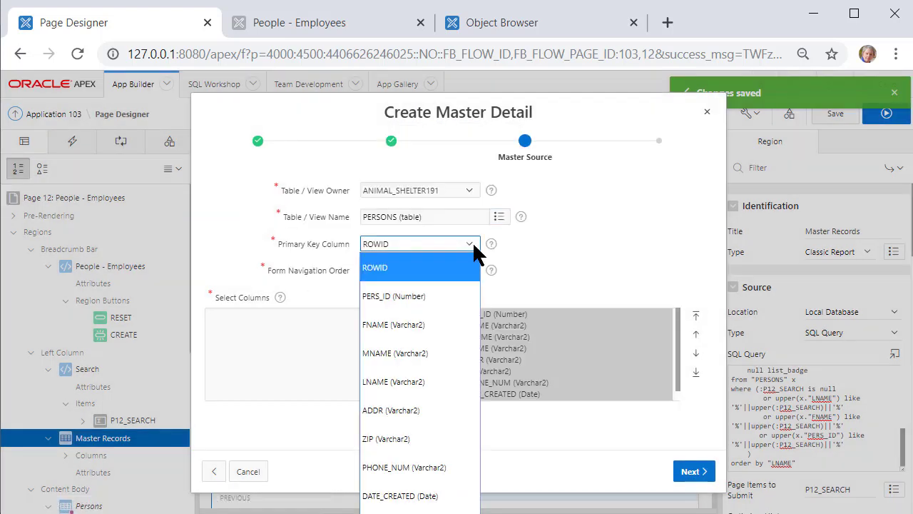
pyautogui.click(472, 243)
pyautogui.click(465, 243)
pyautogui.click(390, 296)
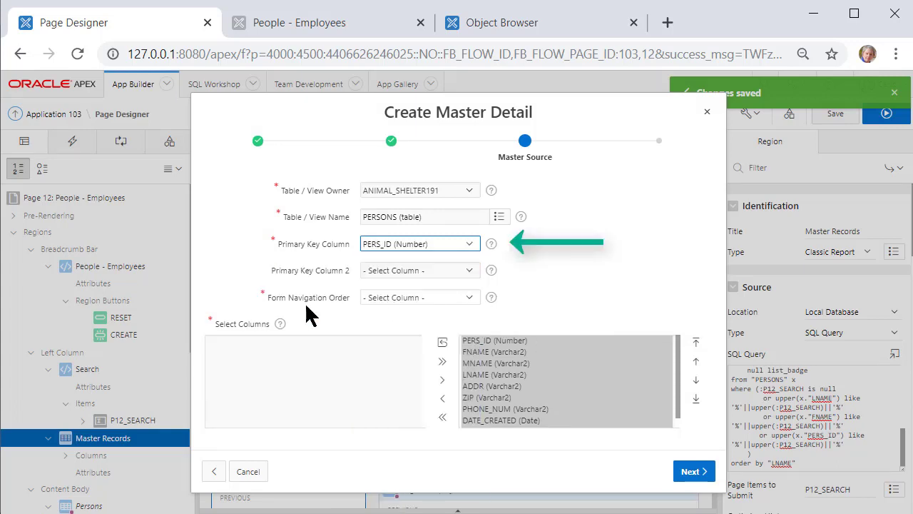
pyautogui.click(421, 297)
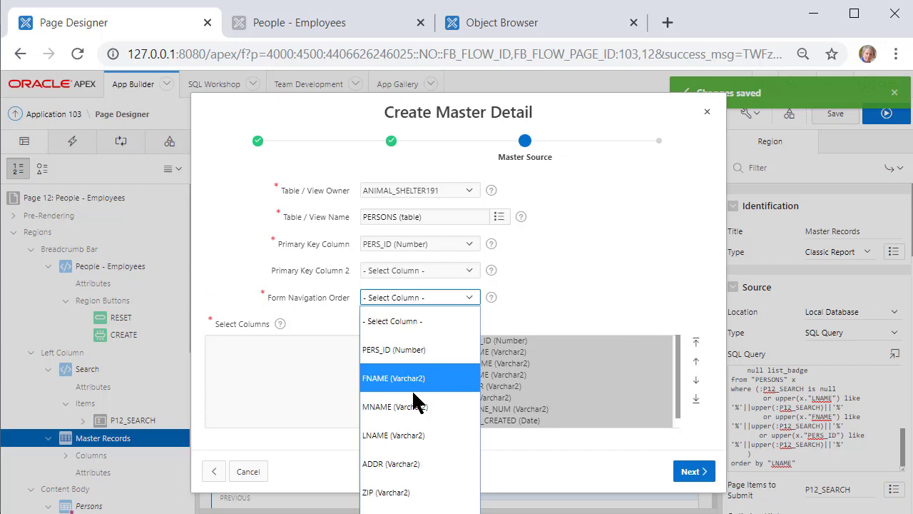
pyautogui.click(421, 353)
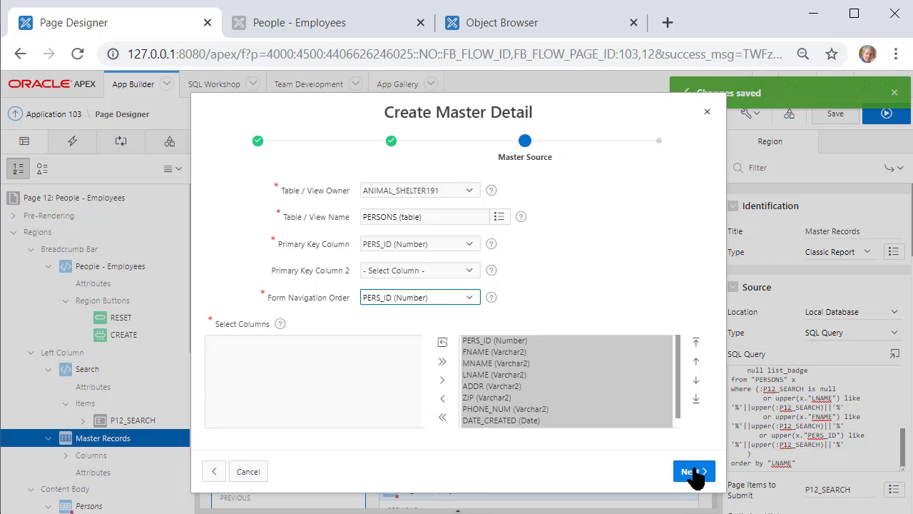
pyautogui.click(692, 472)
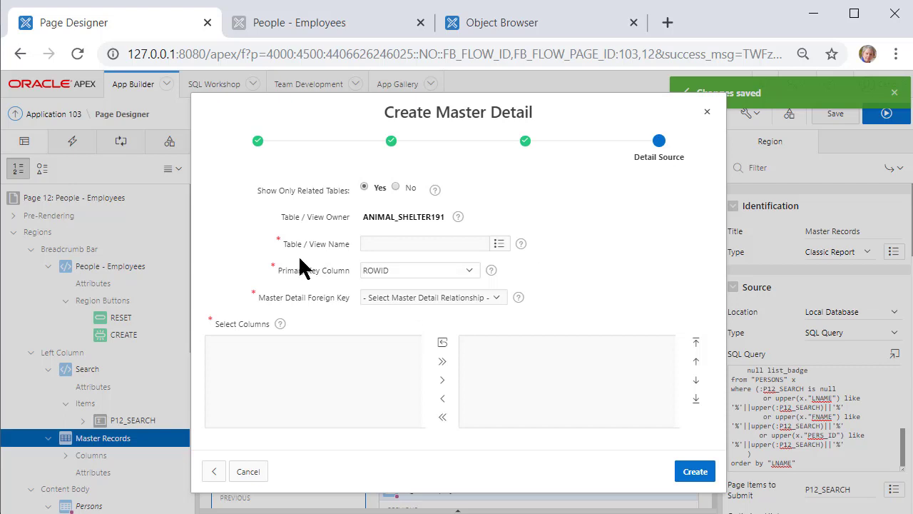
# Make EMPLOYEES the detail with EMP_ID key, link it via PERS_ID -> PERS_ID, and create the pages
pyautogui.click(500, 246)
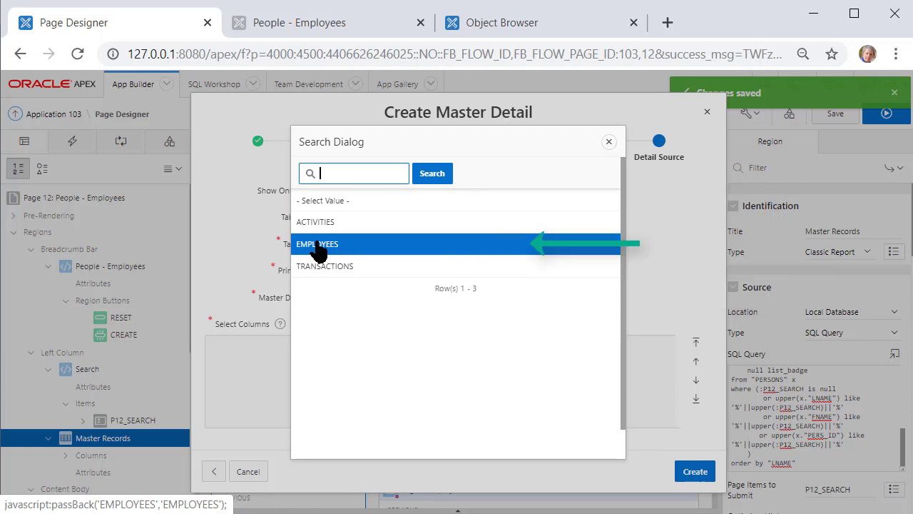
pyautogui.click(318, 246)
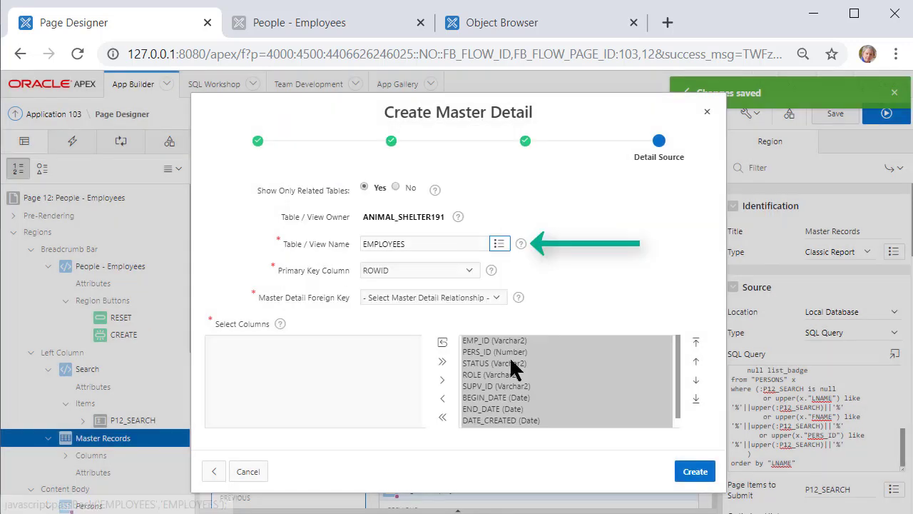
pyautogui.click(458, 274)
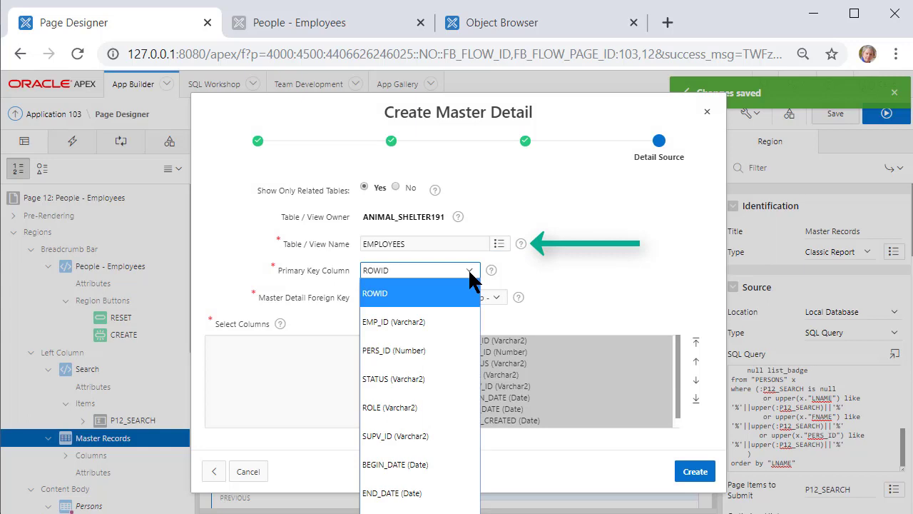
pyautogui.click(414, 324)
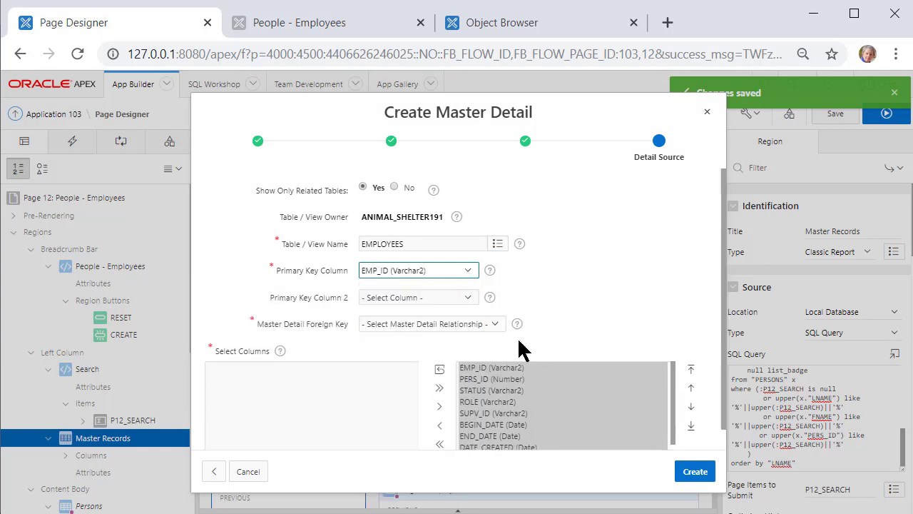
pyautogui.click(495, 325)
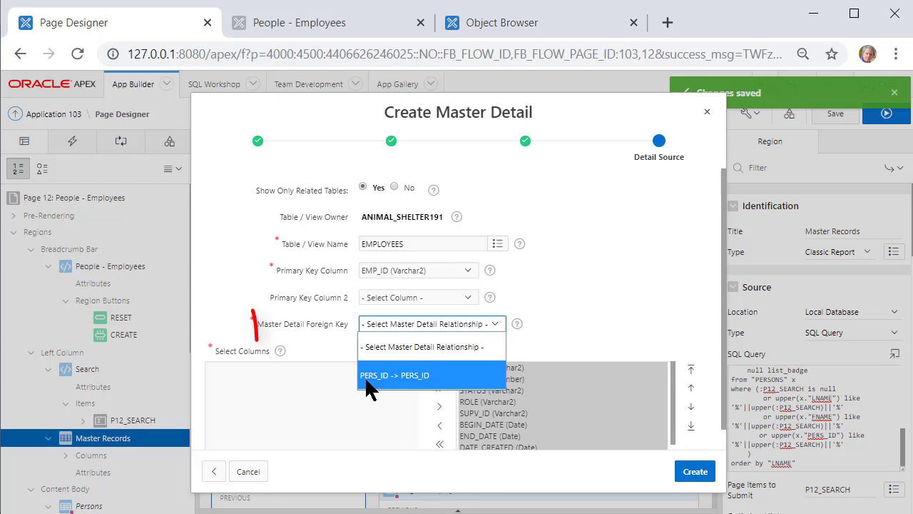
pyautogui.click(445, 376)
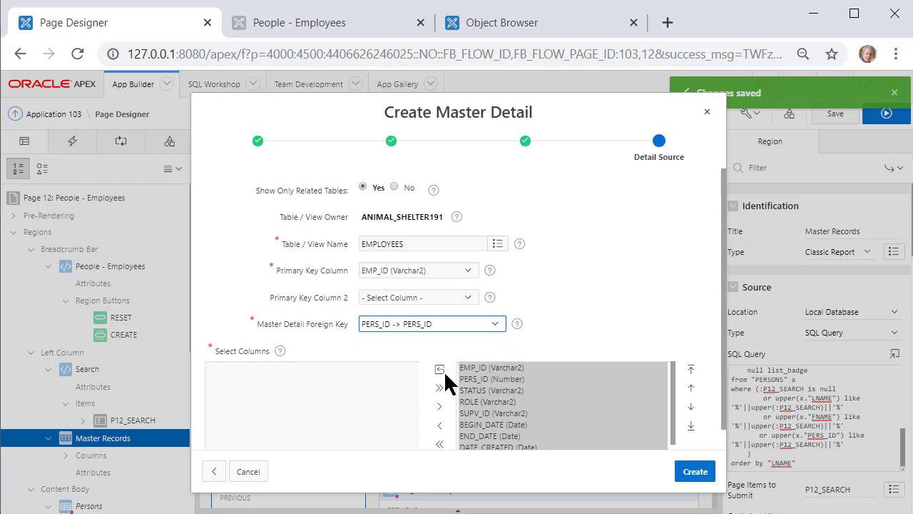
pyautogui.click(694, 474)
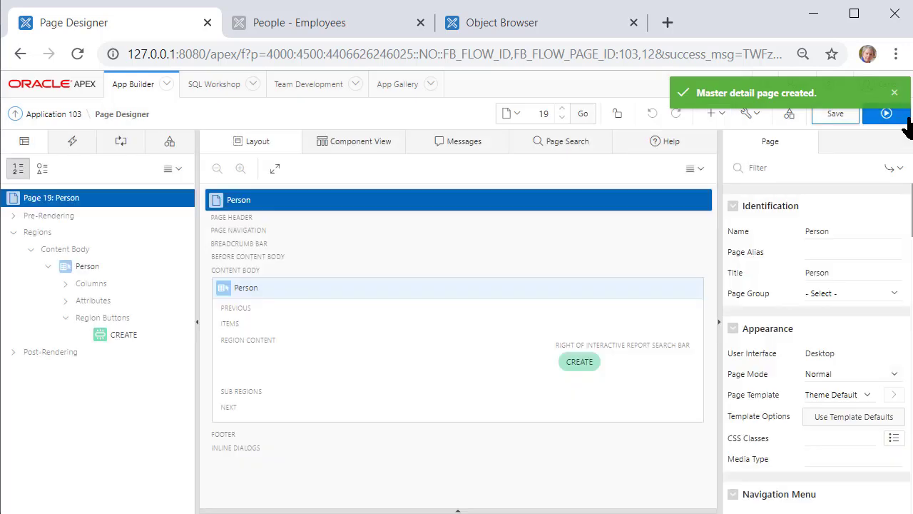
# Run the new Person report and filter it by a surname
pyautogui.click(887, 116)
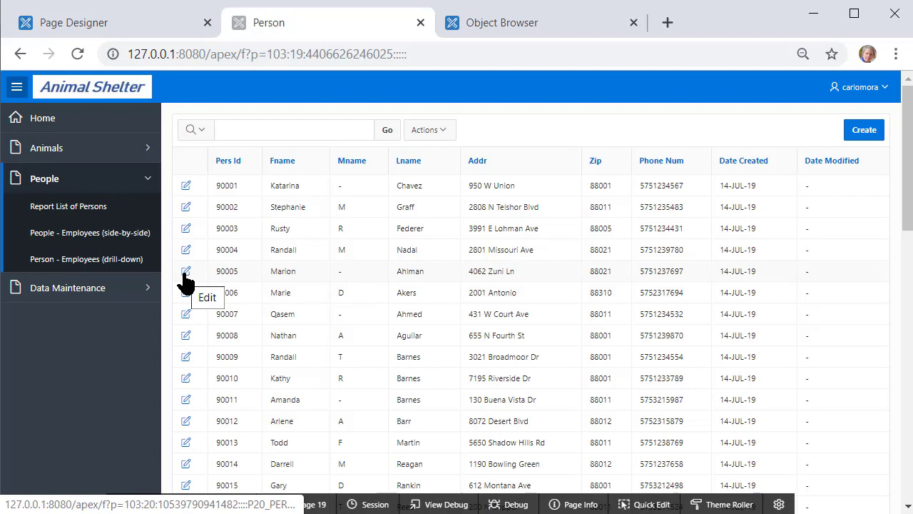
pyautogui.click(241, 124)
pyautogui.write('s')
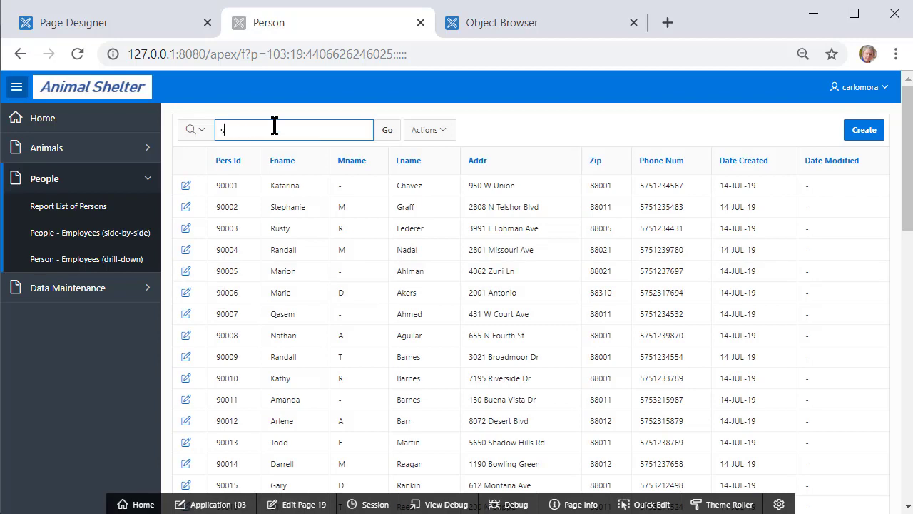
pyautogui.write('anchez')
pyautogui.press('Return')
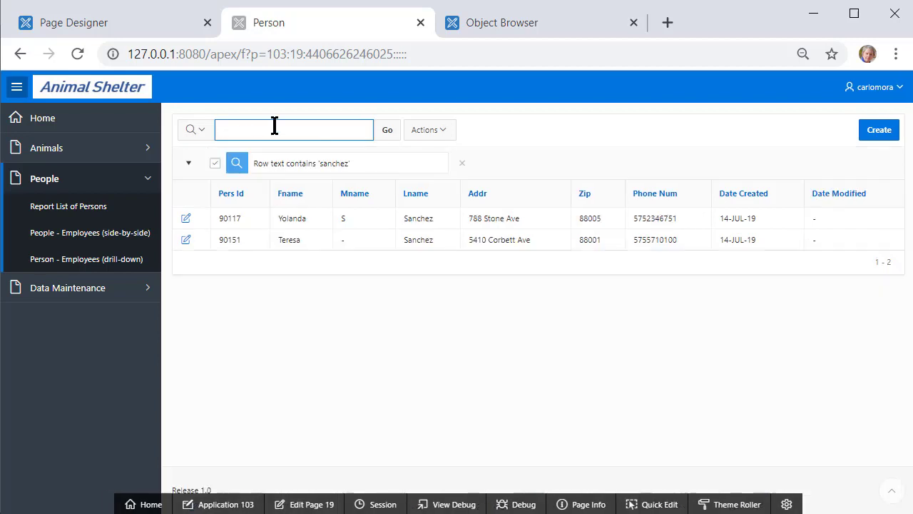
# Review the second matching person's record and employee details, then return to the report
pyautogui.click(188, 244)
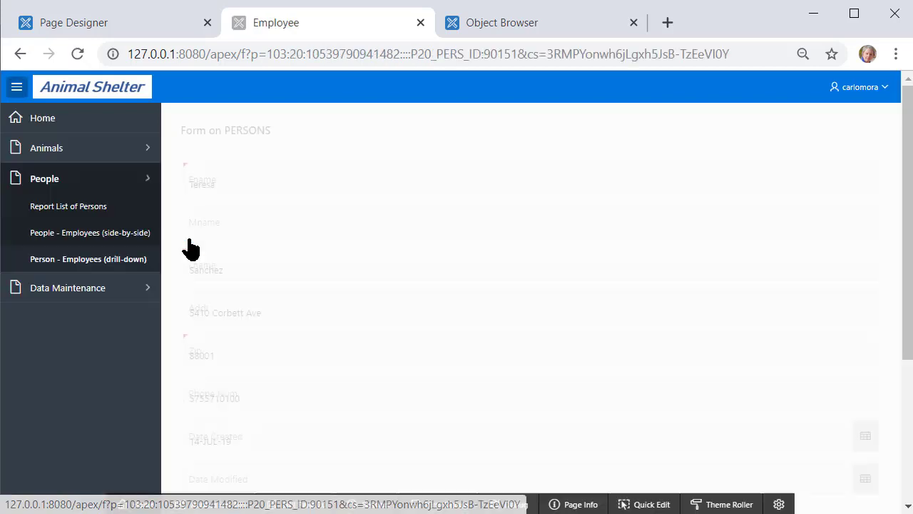
pyautogui.scroll(-3, 428, 230)
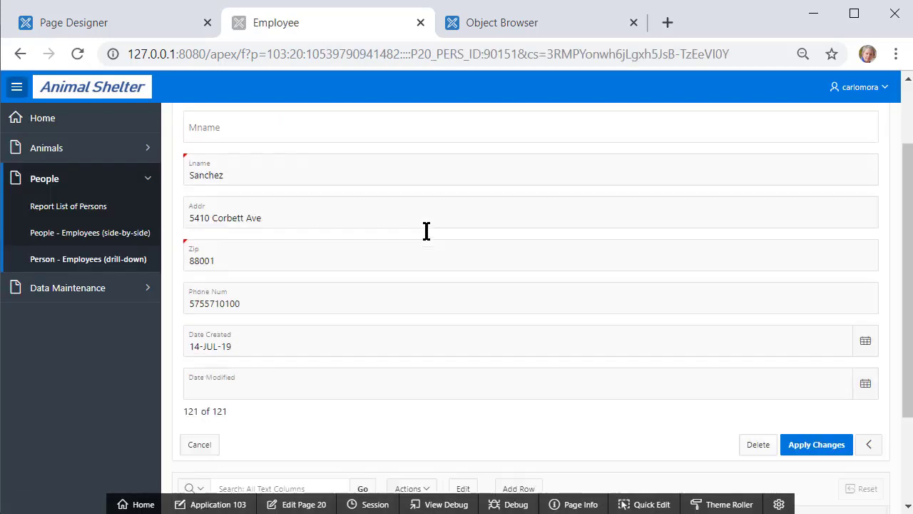
pyautogui.scroll(3, 428, 228)
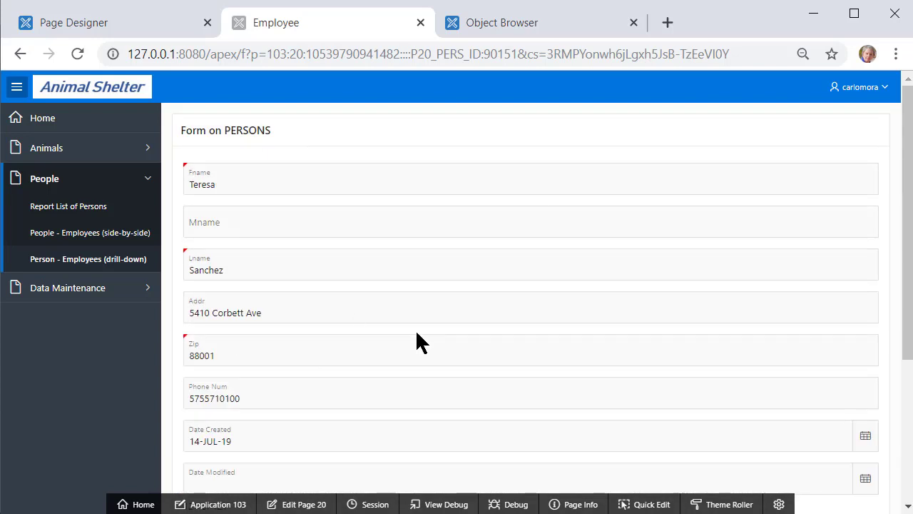
pyautogui.scroll(-3, 462, 297)
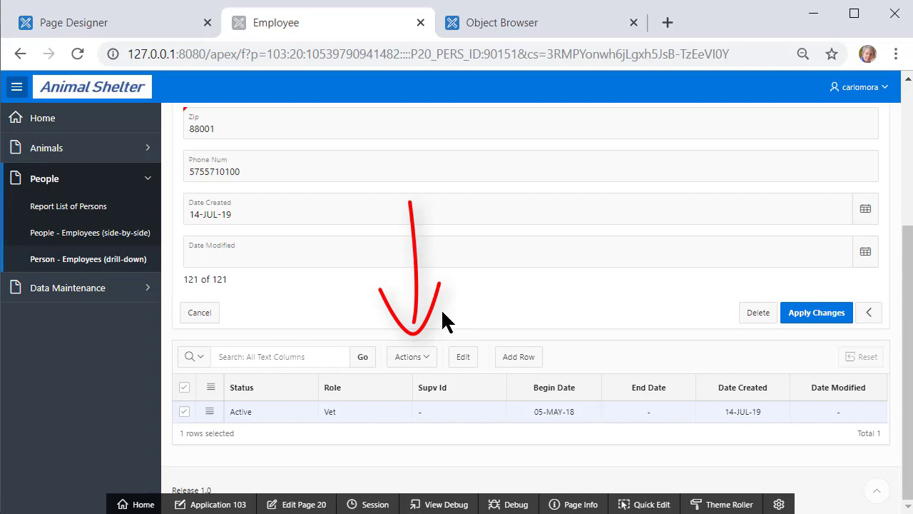
pyautogui.scroll(3, 292, 206)
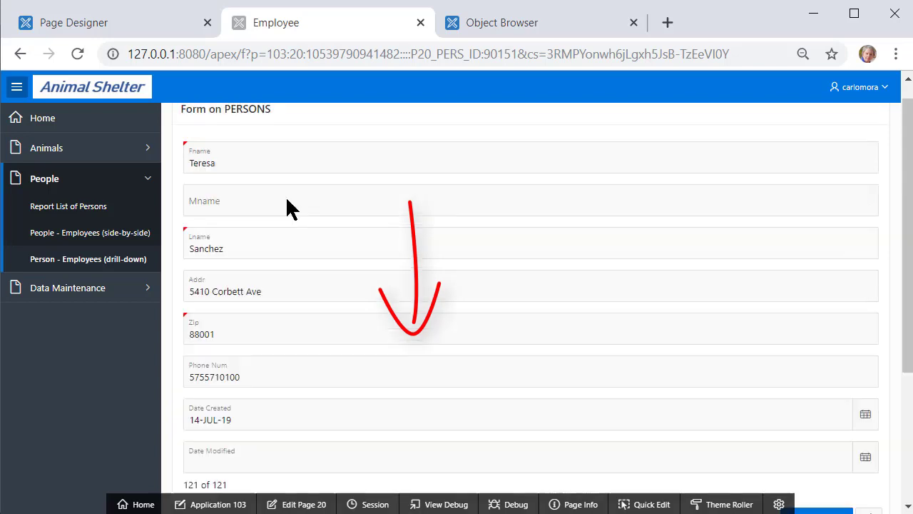
pyautogui.click(79, 264)
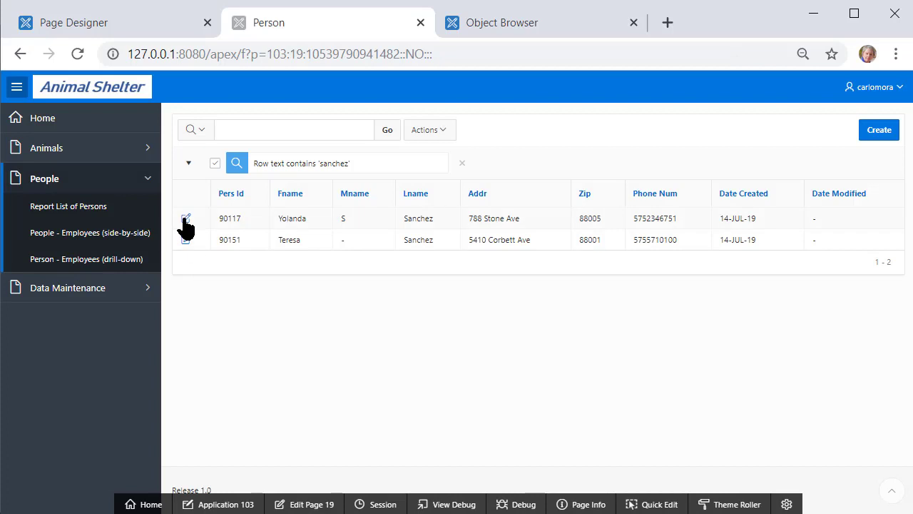
# Review the other matching person's record, view the side-by-side People - Employees page, and edit page 12
pyautogui.click(185, 219)
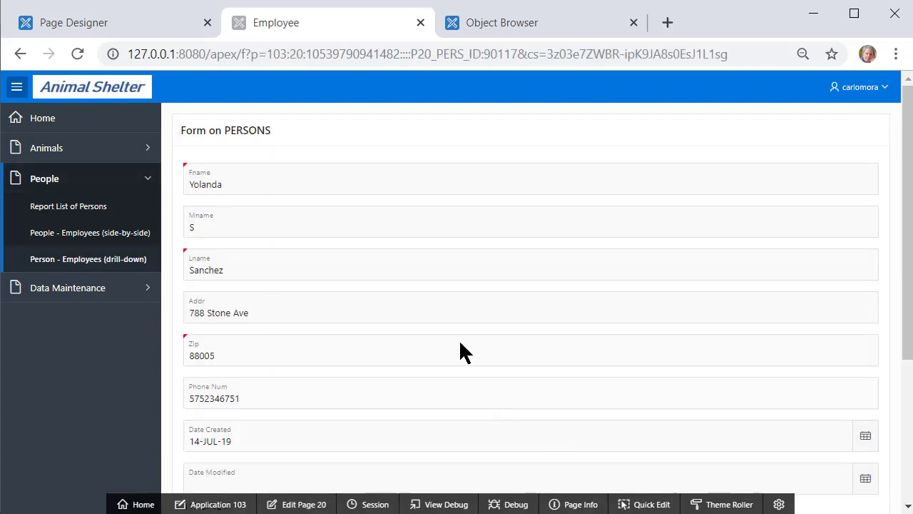
pyautogui.scroll(-4, 502, 382)
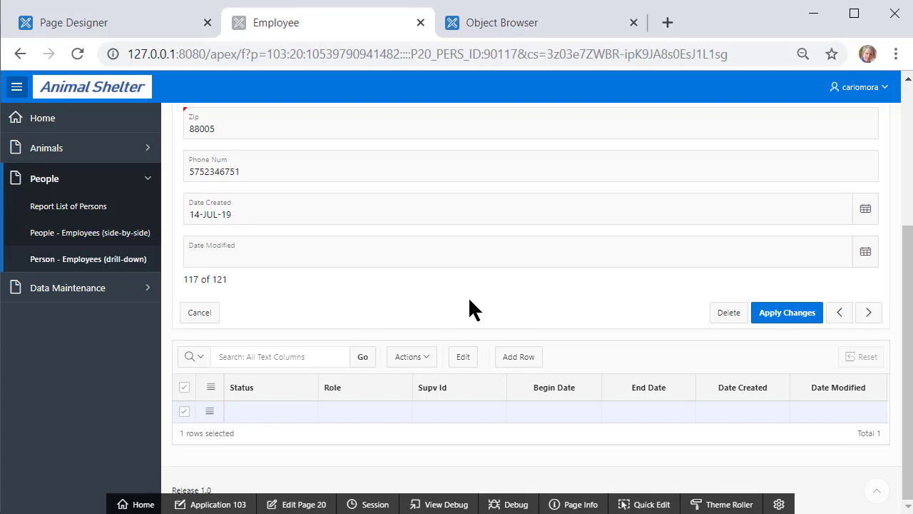
pyautogui.scroll(3, 456, 313)
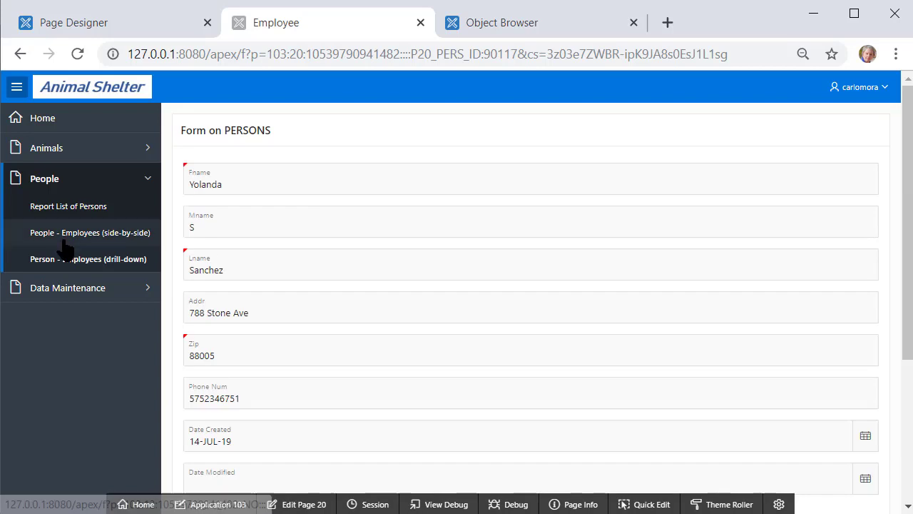
pyautogui.click(123, 240)
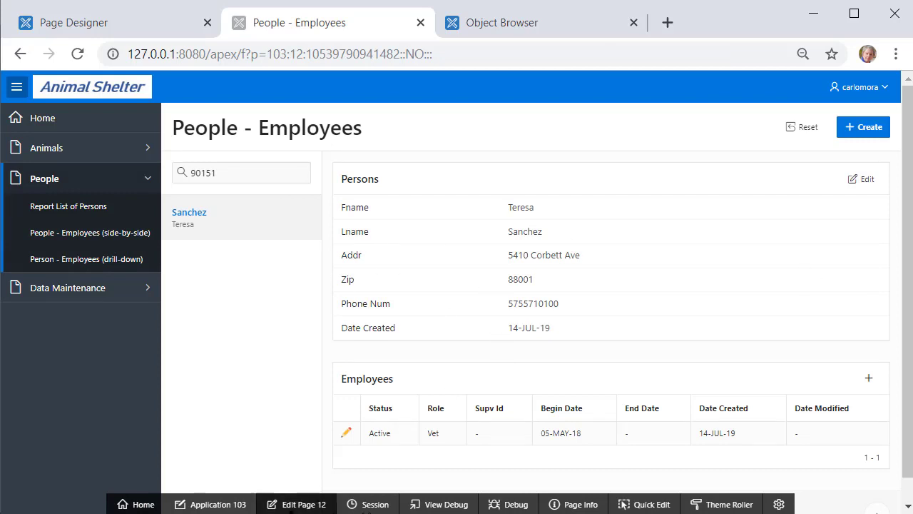
pyautogui.click(298, 504)
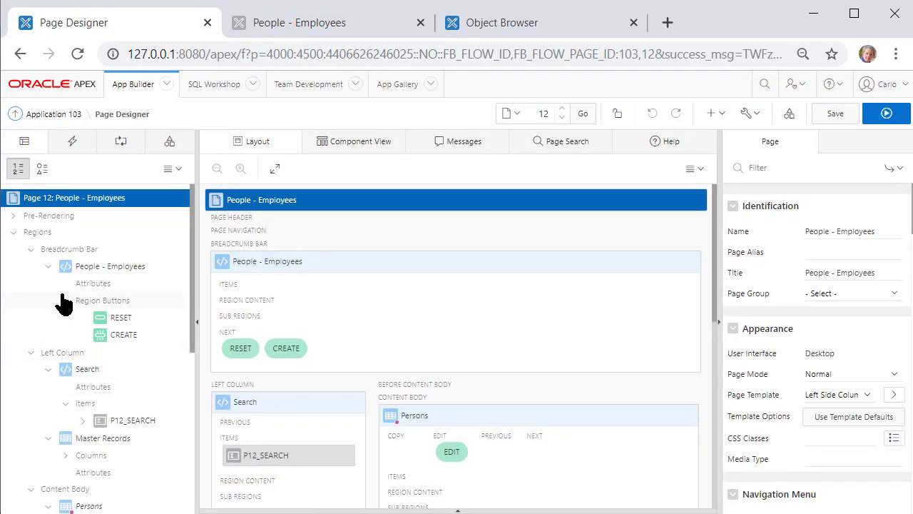
# Change the Persons region's PERS_ID column on page 12 from Hidden Column to Plain Text
pyautogui.click(109, 266)
pyautogui.scroll(-5, 118, 314)
pyautogui.click(126, 361)
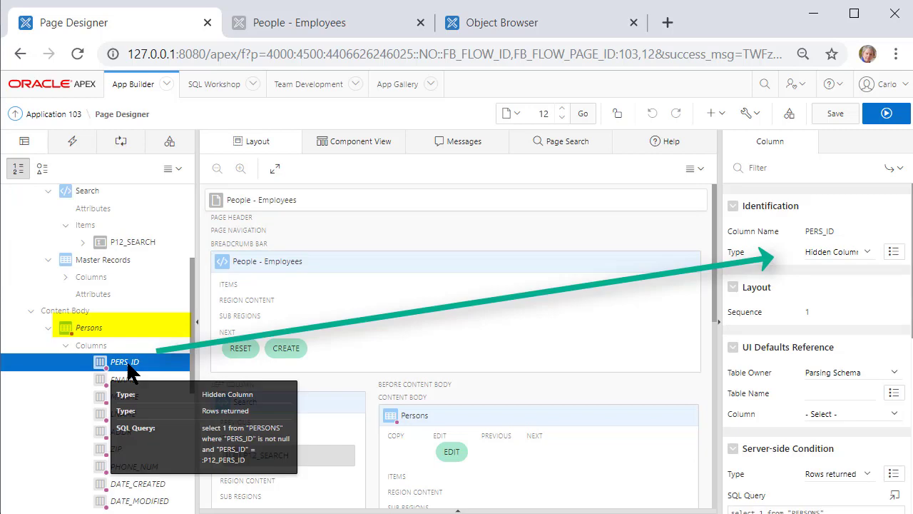
pyautogui.click(867, 251)
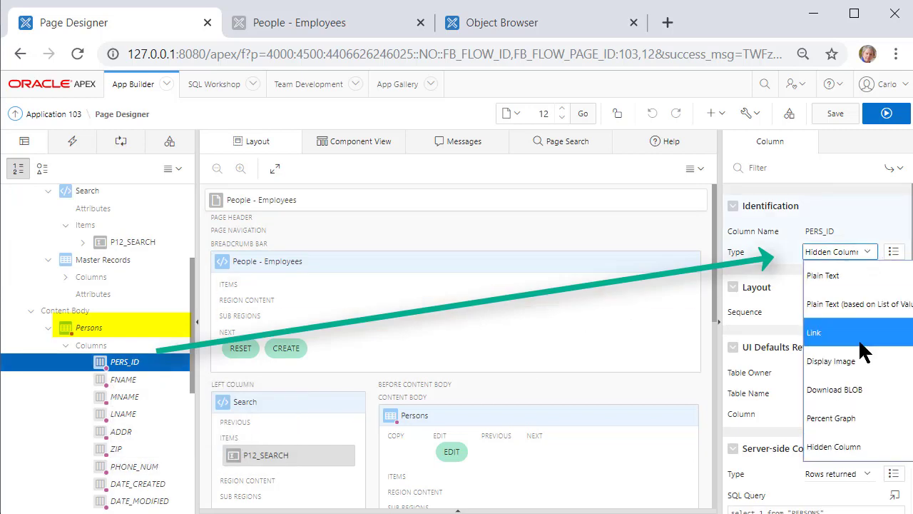
pyautogui.click(856, 278)
pyautogui.moveTo(193, 378); pyautogui.dragTo(193, 451)
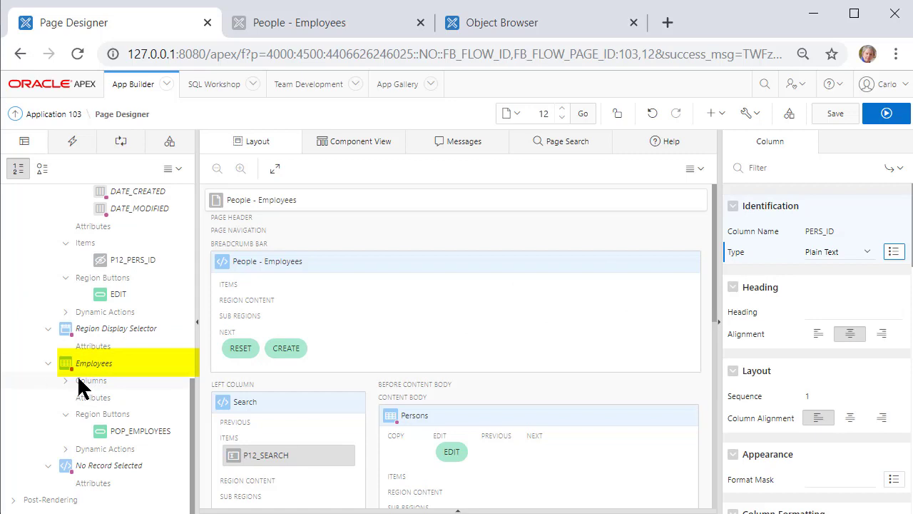
# Change the Employees region's EMP_ID column from Link to Plain Text
pyautogui.click(82, 383)
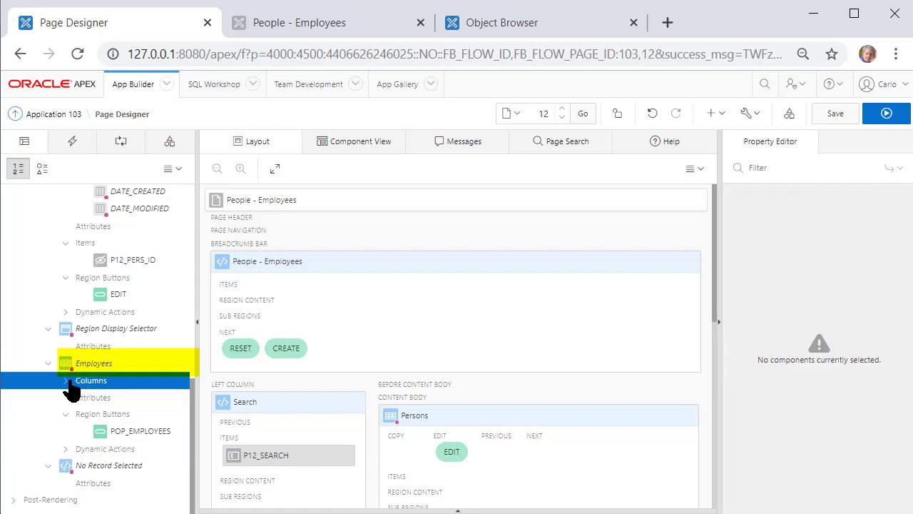
pyautogui.click(66, 381)
pyautogui.click(121, 396)
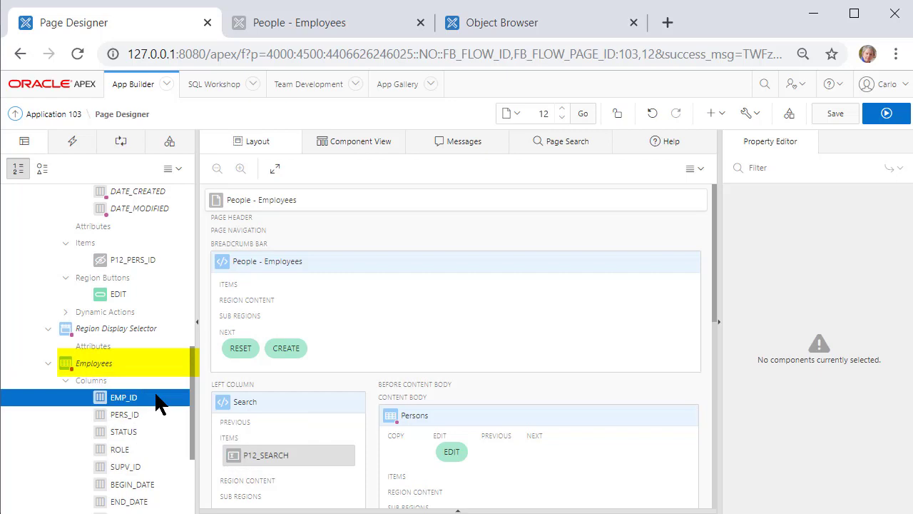
pyautogui.click(865, 253)
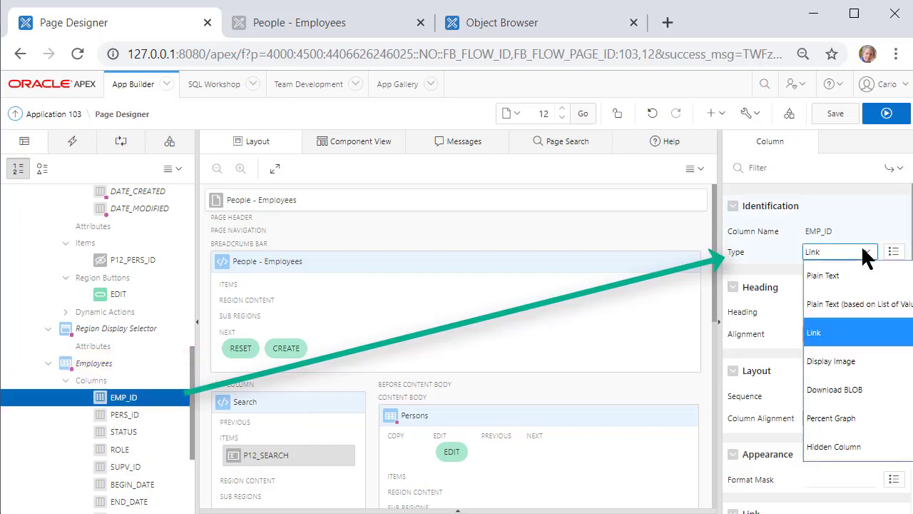
pyautogui.click(840, 270)
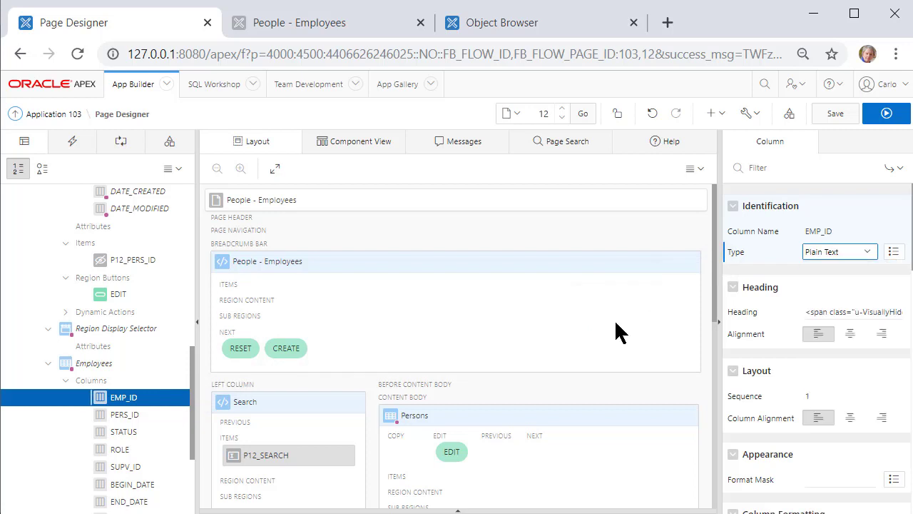
# Set the Employees PERS_ID column to Plain Text, then save and run page 12
pyautogui.click(115, 414)
pyautogui.click(865, 258)
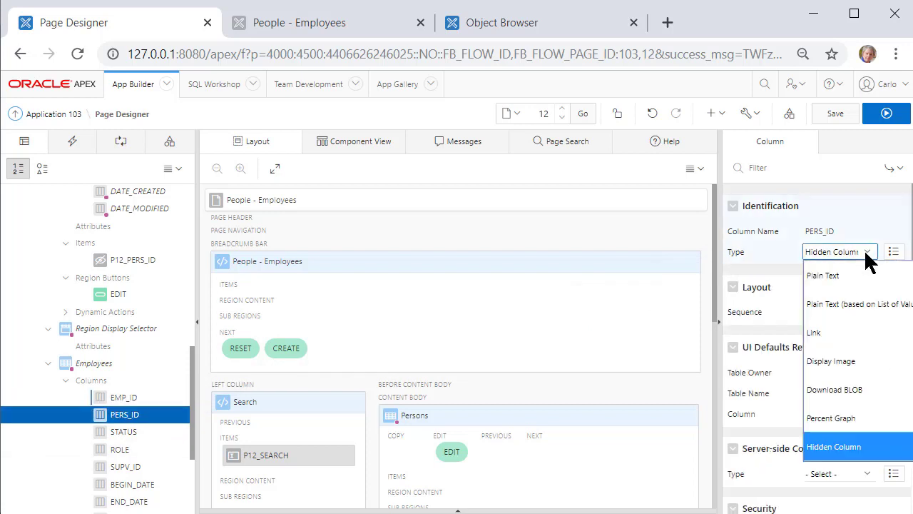
pyautogui.click(825, 281)
pyautogui.click(900, 118)
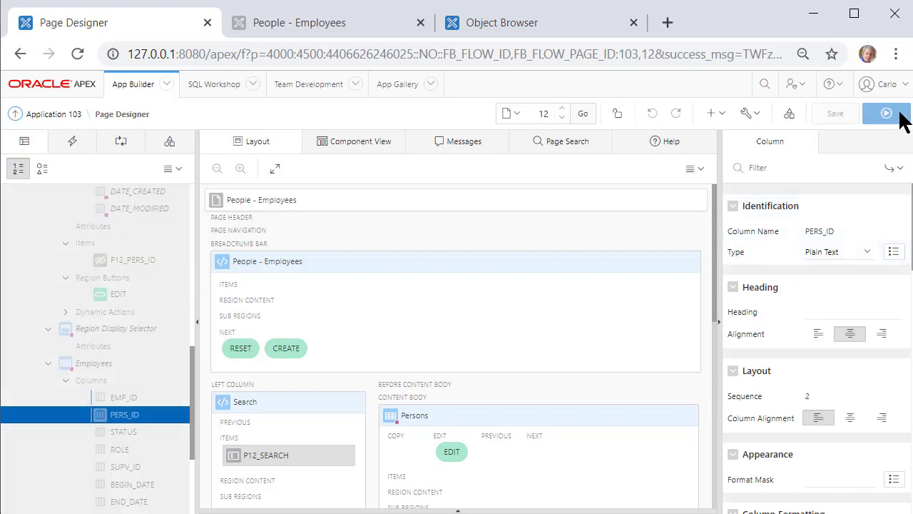